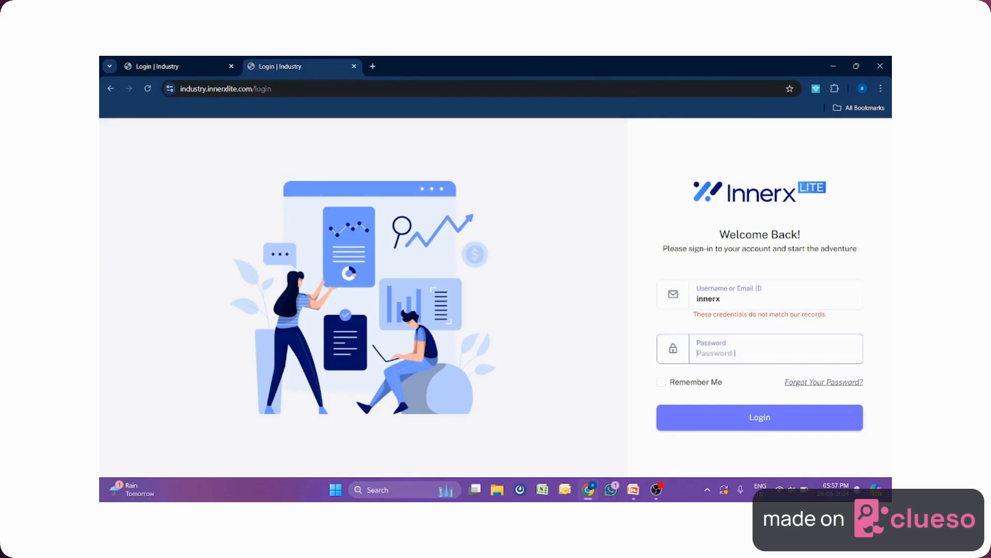
Enter the admin account password in the sign-in form's Password field.
type("•••••••••")
Sign in and highlight the Total Leads, Total Clients, Total Tasks and Today Appointment card labels.
left_click(758, 415)
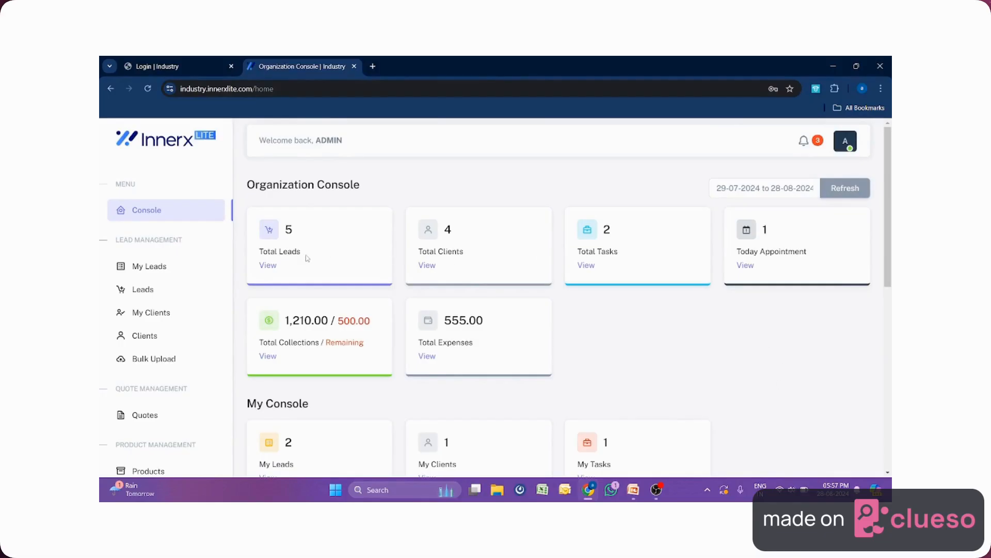
left_click_drag(305, 255, 259, 251)
left_click_drag(472, 254, 418, 252)
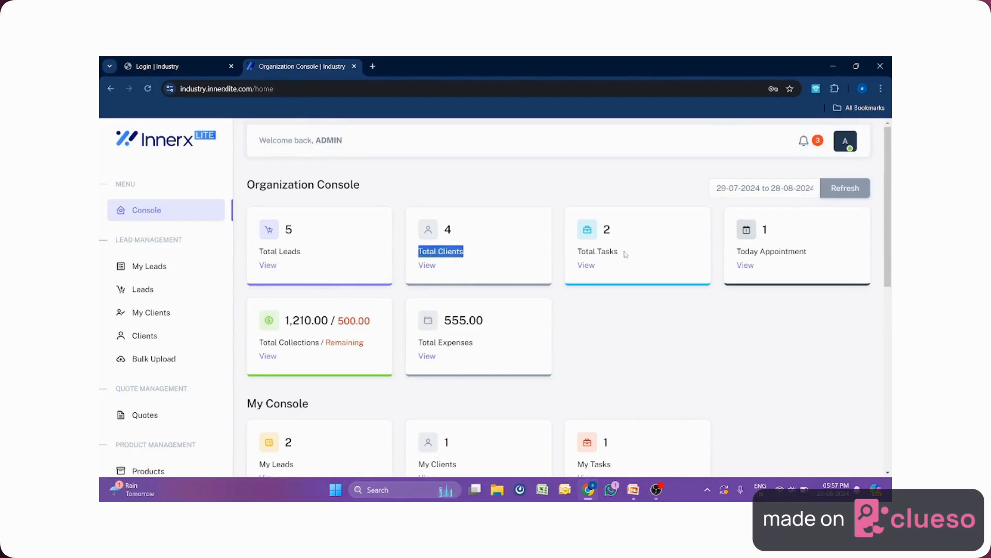
left_click_drag(624, 255, 579, 253)
left_click_drag(819, 254, 737, 252)
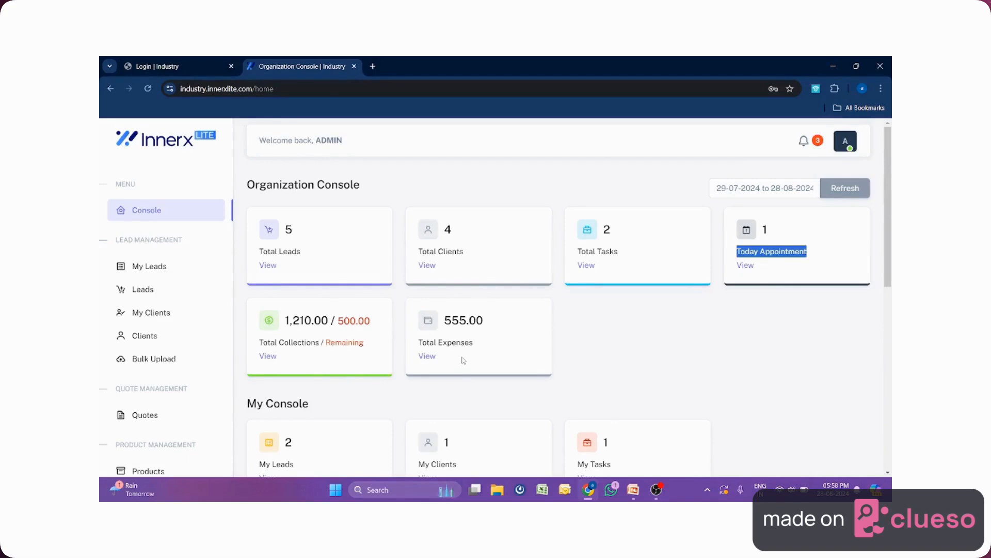
scroll(461, 360, "down", 2)
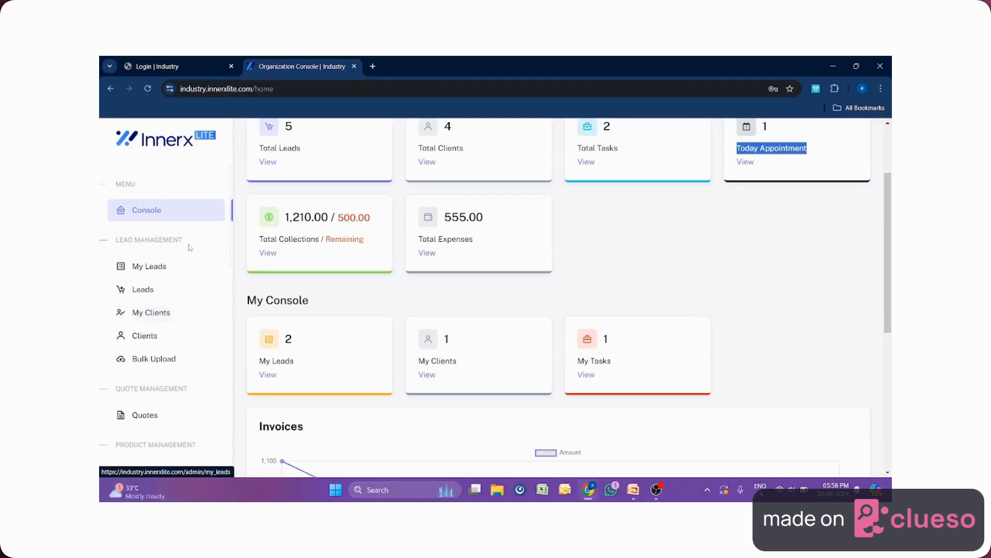
left_click_drag(183, 240, 118, 248)
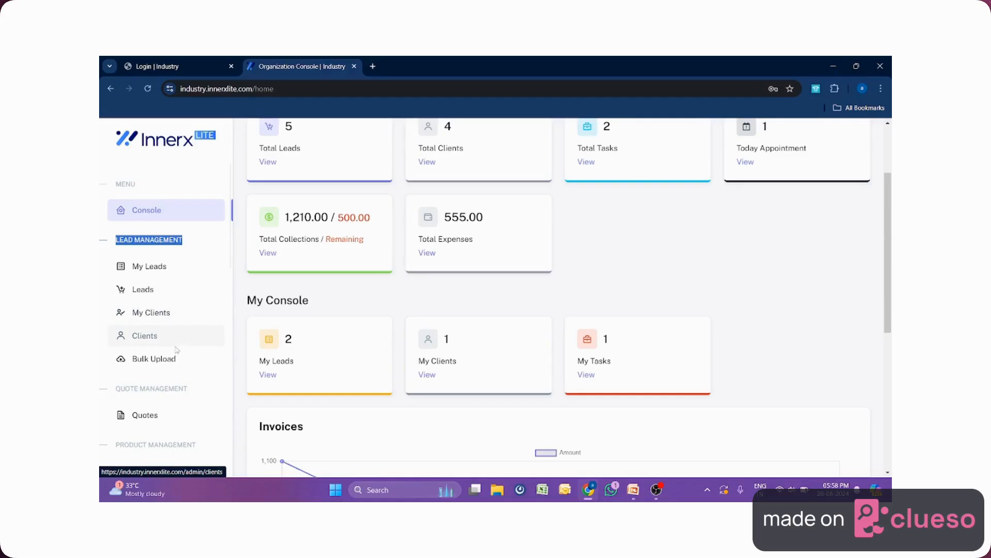
scroll(176, 351, "down", 1)
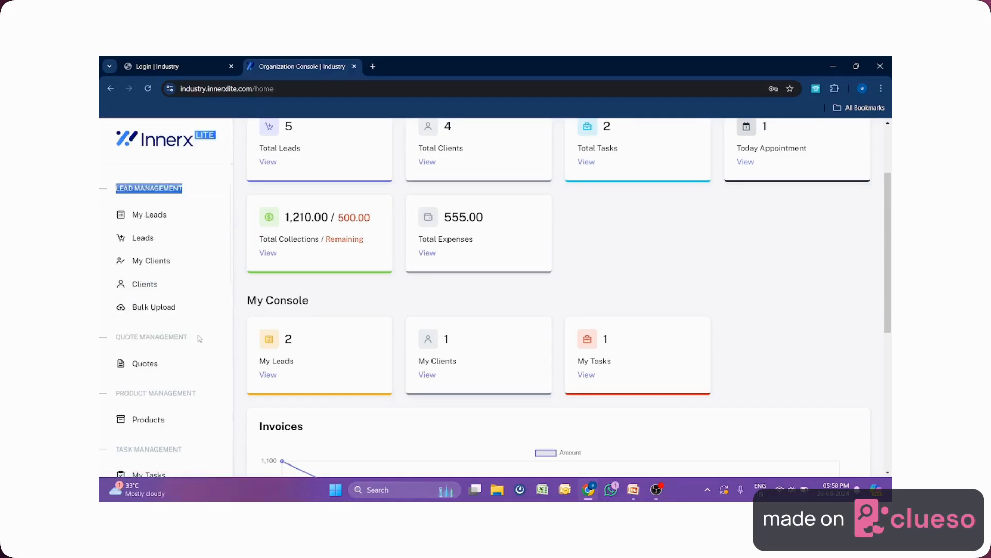
left_click_drag(201, 338, 115, 337)
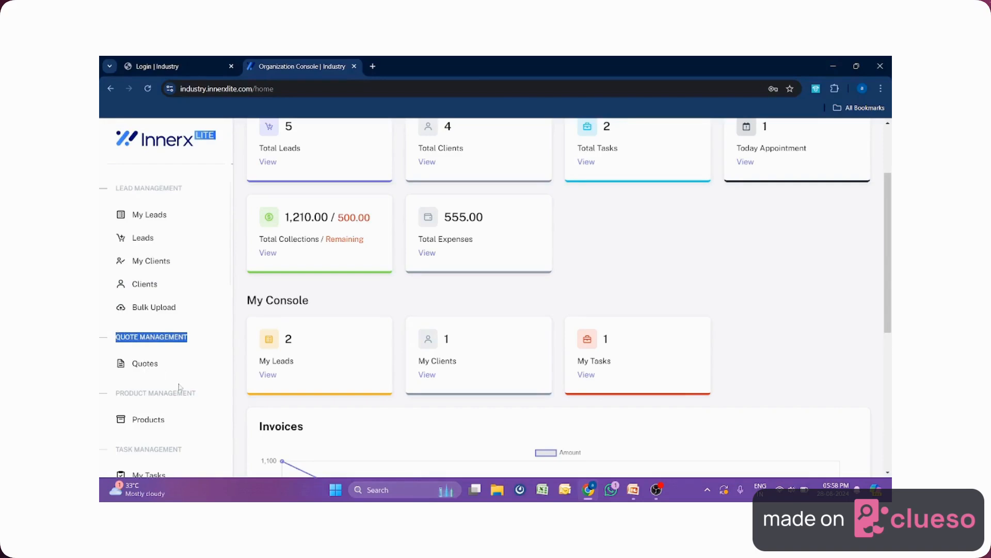
scroll(180, 387, "down", 1)
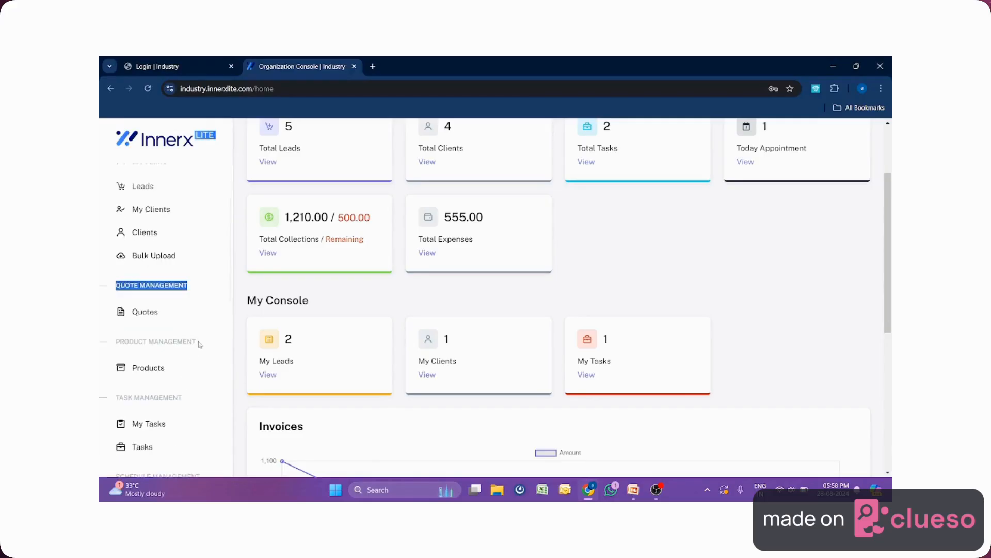
left_click_drag(200, 342, 116, 342)
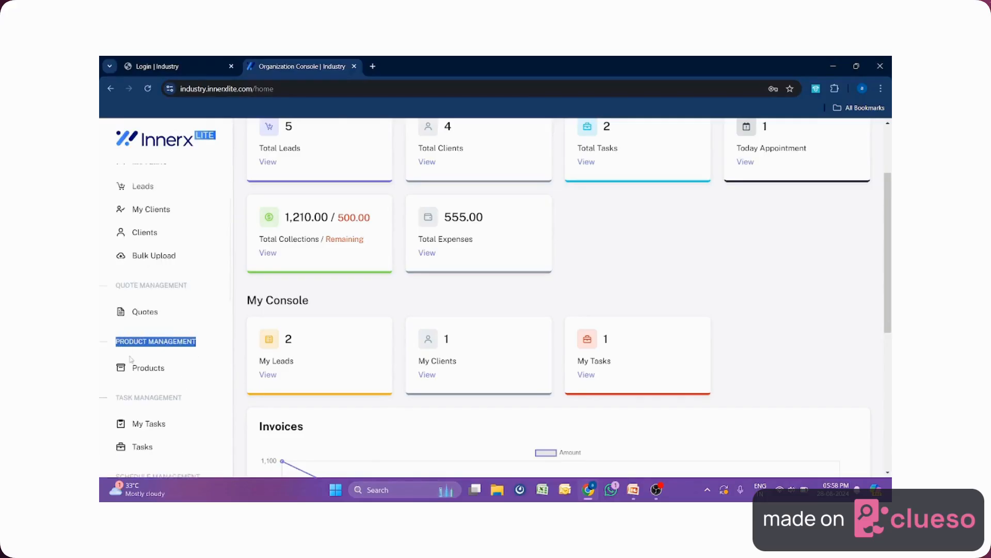
scroll(155, 357, "down", 1)
left_click_drag(186, 346, 115, 346)
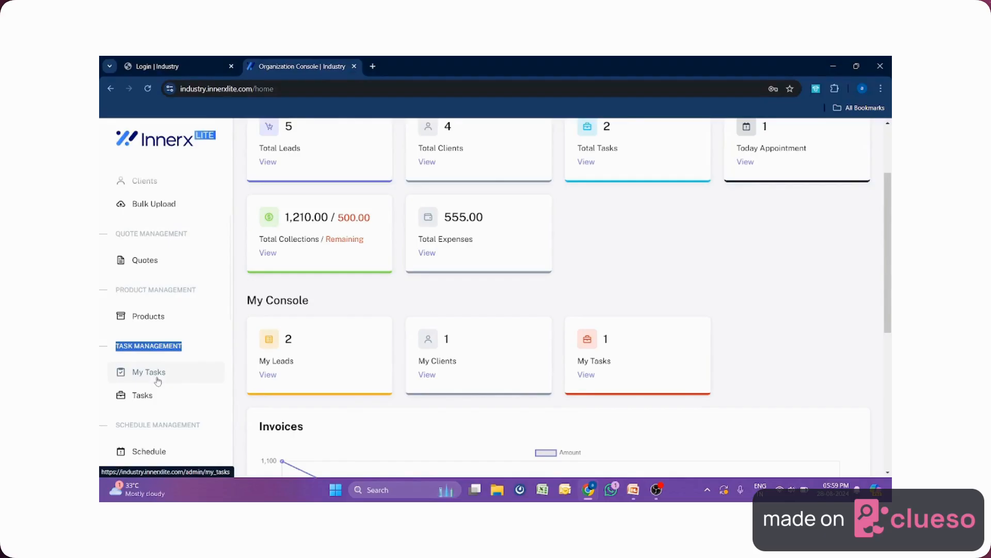
scroll(158, 381, "down", 1)
left_click_drag(200, 373, 116, 373)
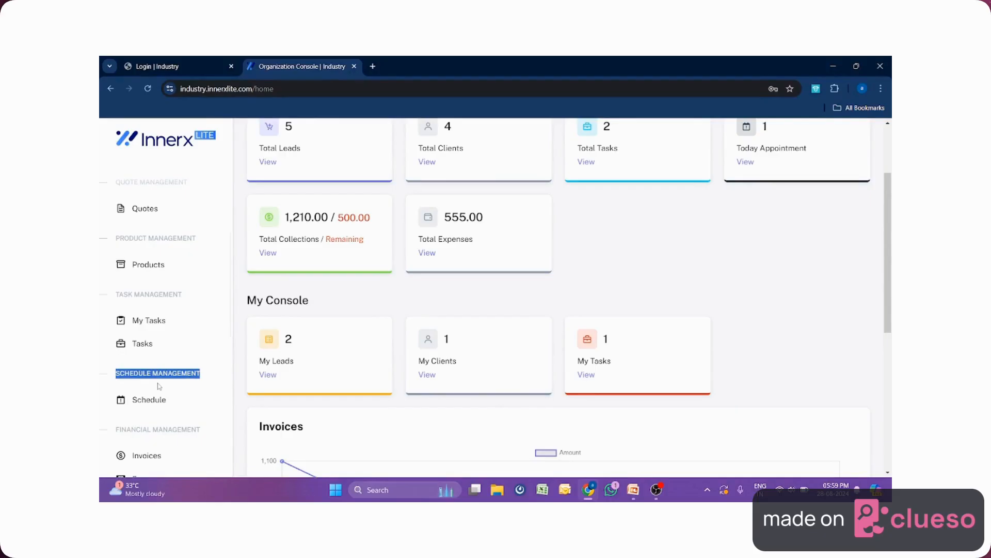
scroll(160, 386, "down", 1)
left_click_drag(202, 378, 116, 377)
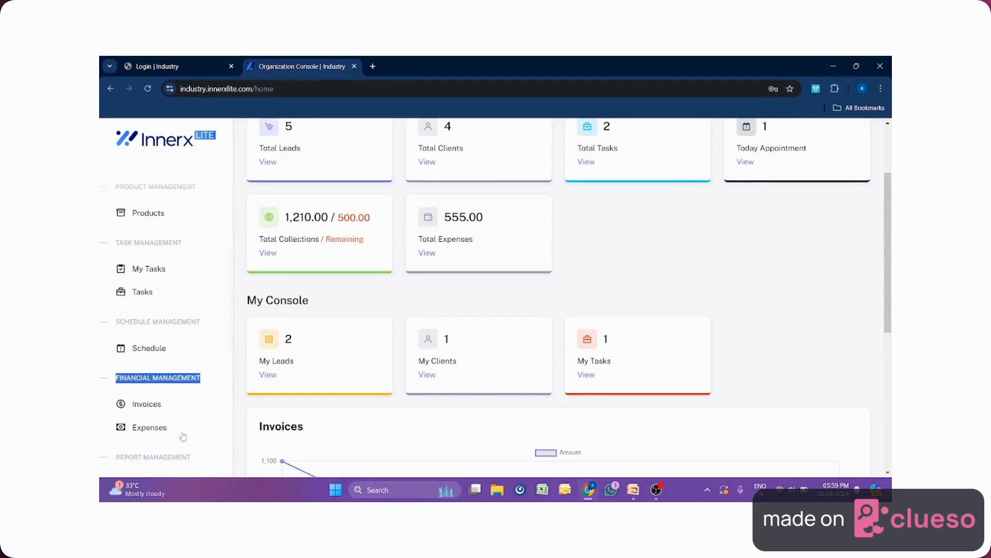
scroll(195, 427, "down", 2)
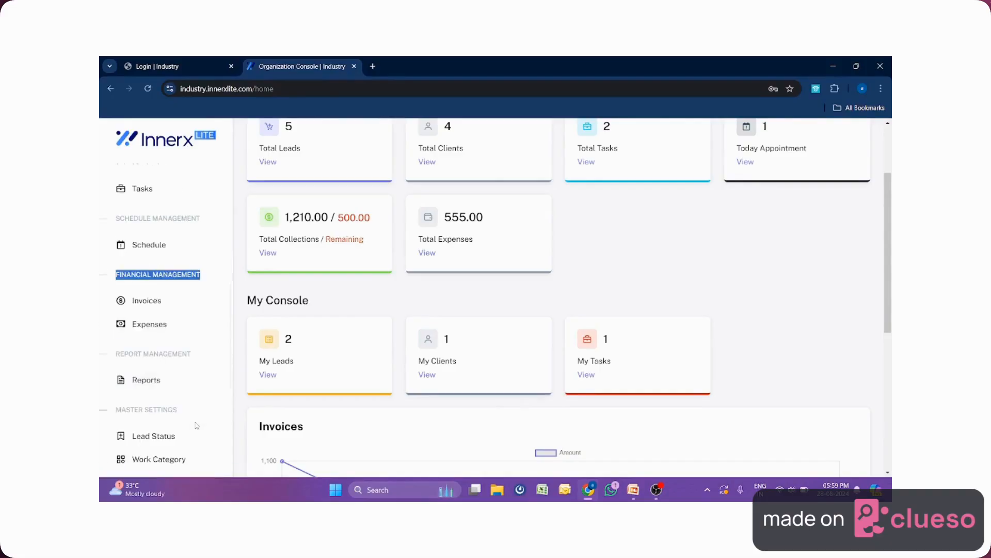
Highlight Report Management and Master Settings, expand Templates, then highlight Users Management.
left_click_drag(201, 355, 116, 353)
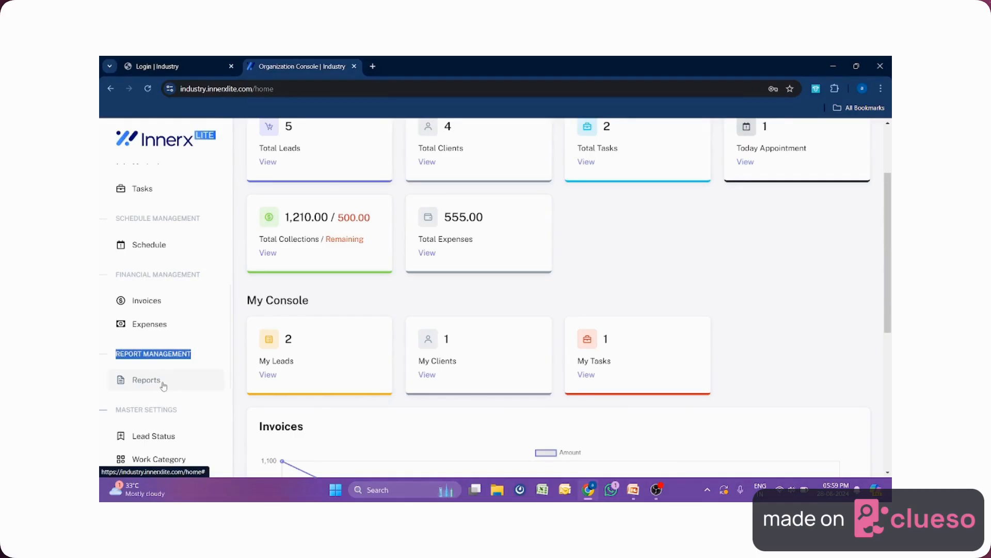
scroll(163, 386, "down", 2)
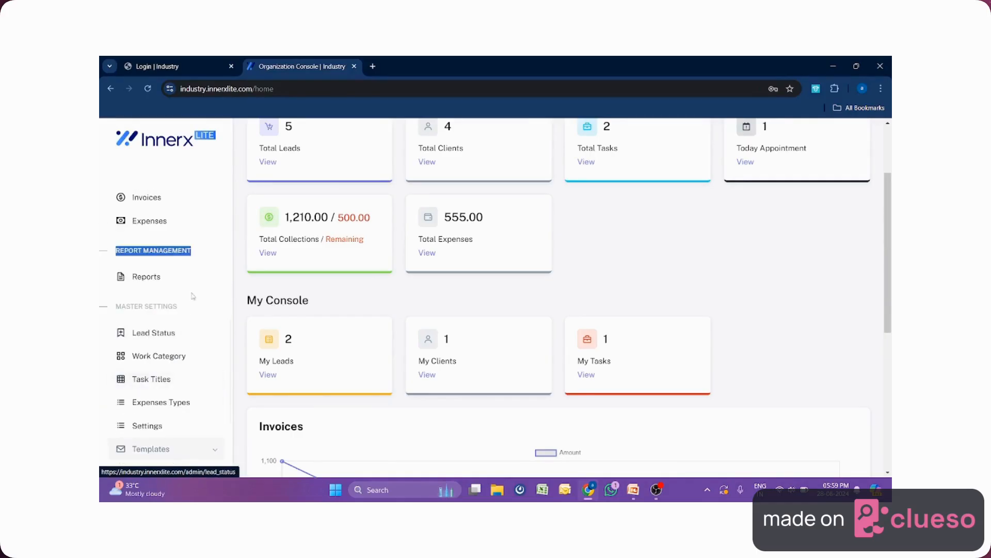
left_click_drag(184, 310, 115, 308)
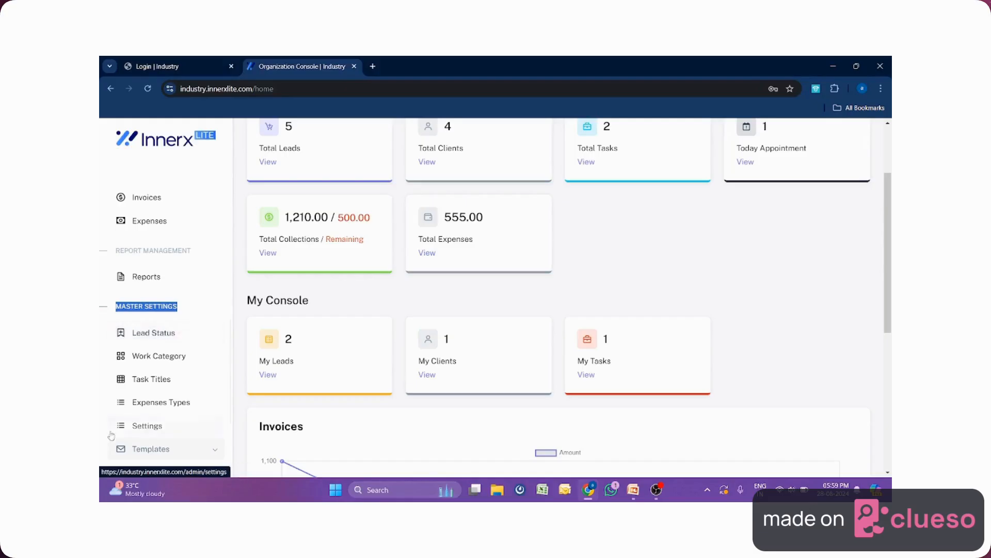
left_click(155, 447)
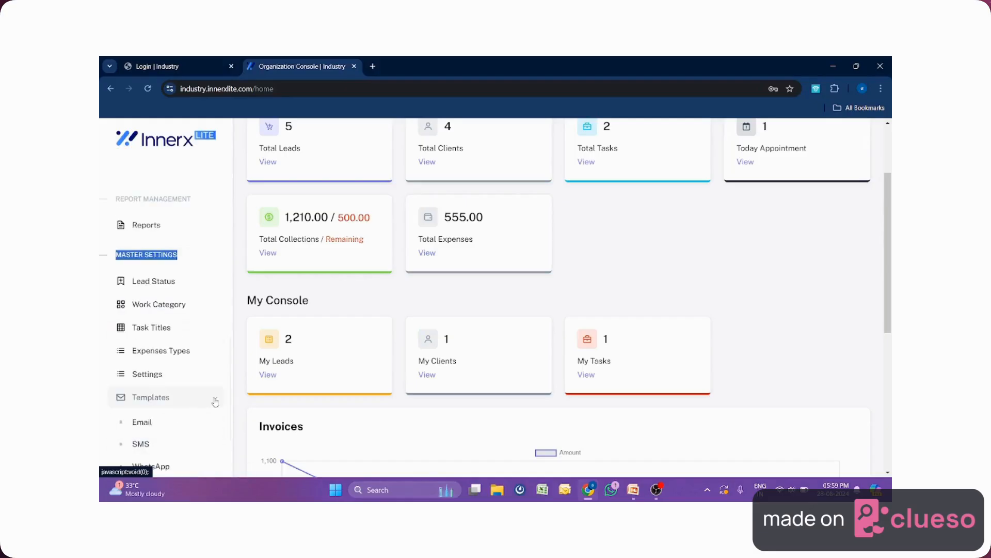
scroll(189, 396, "down", 2)
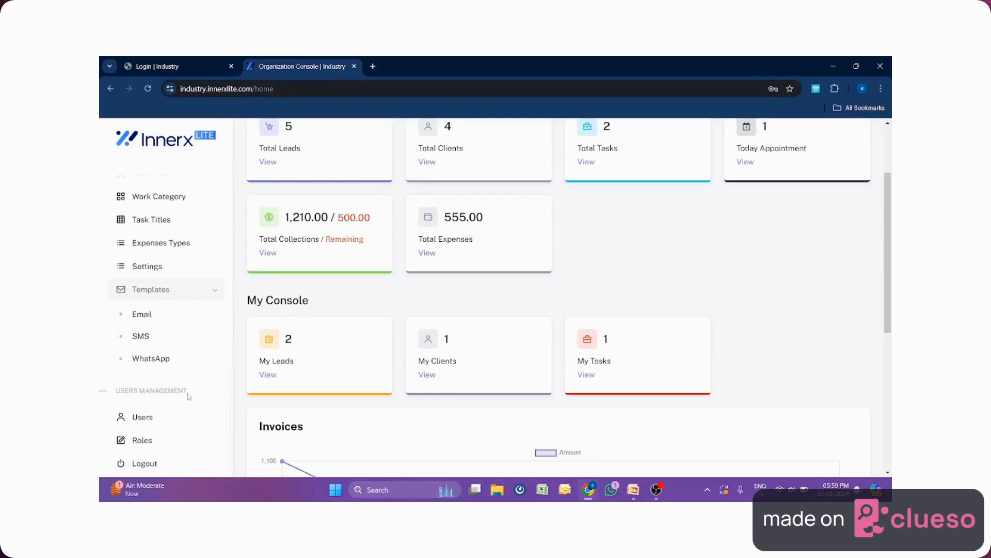
left_click_drag(187, 394, 115, 391)
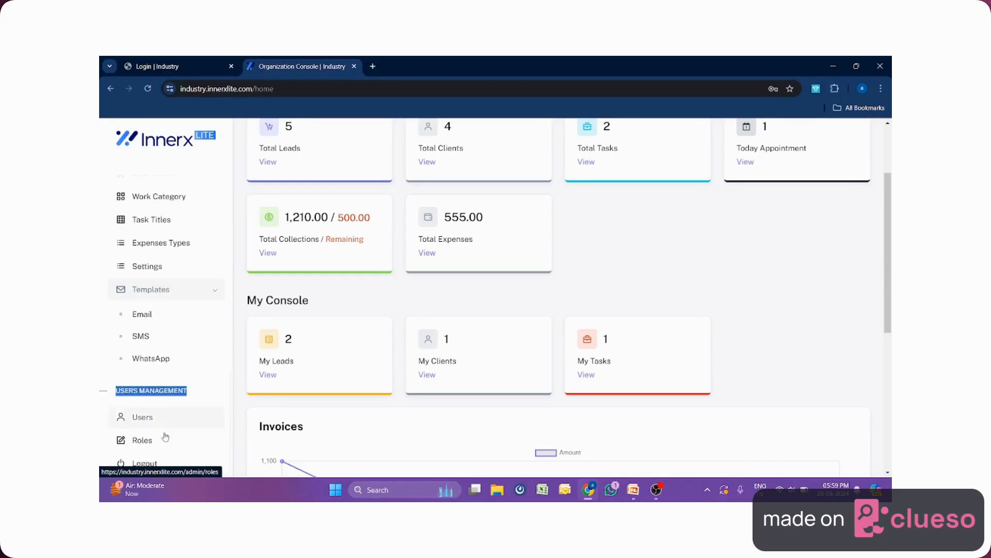
Browse the Add Role permission checkboxes from the Roles page, then return to the six-role list.
left_click(143, 444)
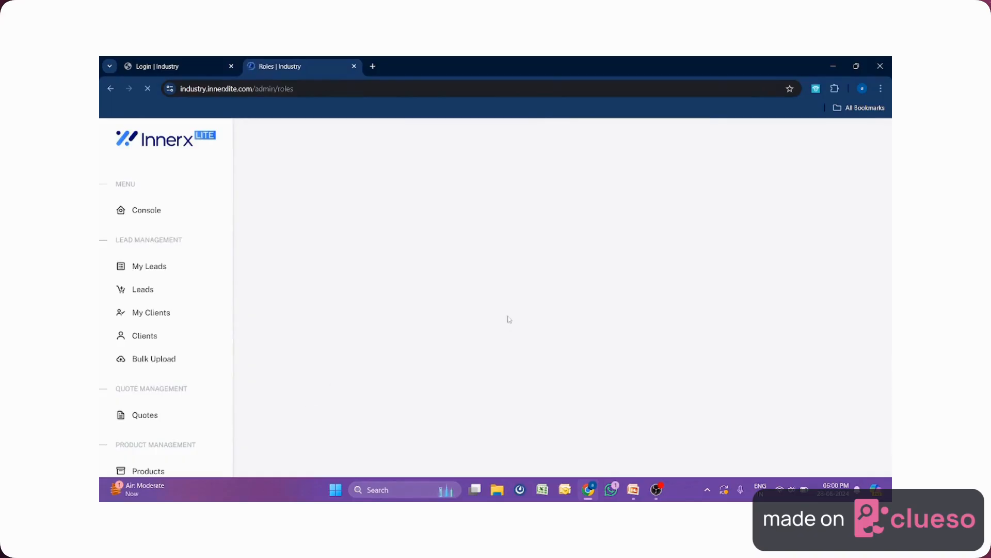
scroll(469, 317, "down", 1)
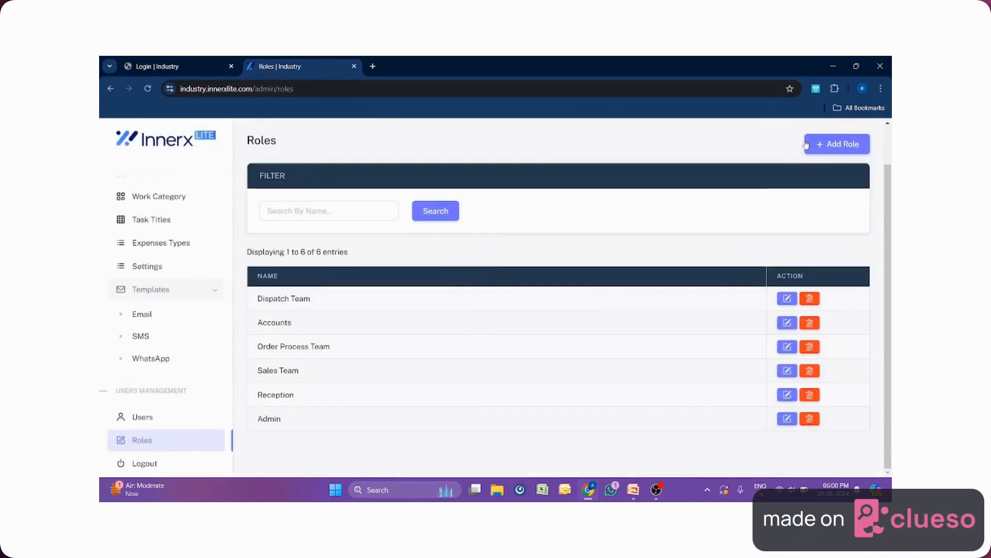
left_click(848, 148)
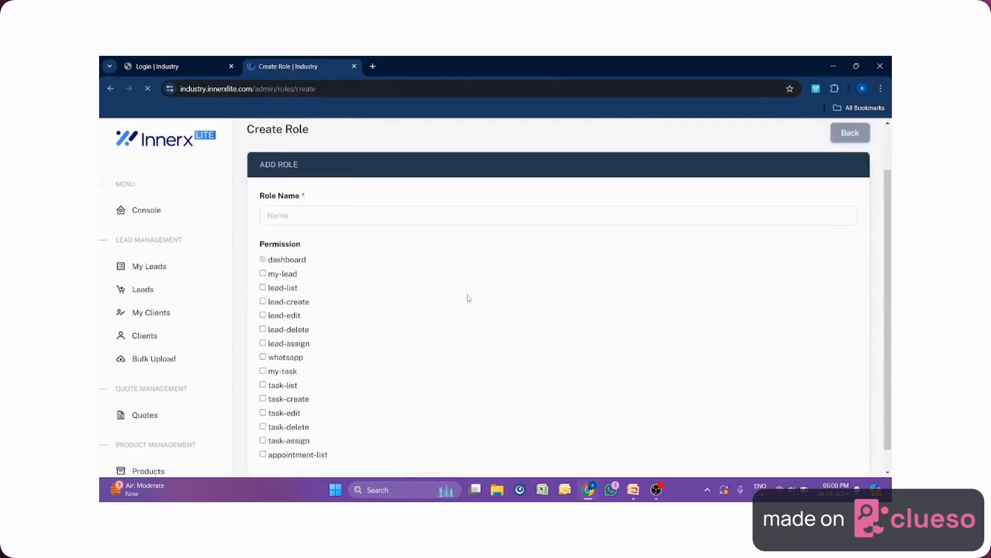
scroll(469, 299, "down", 1)
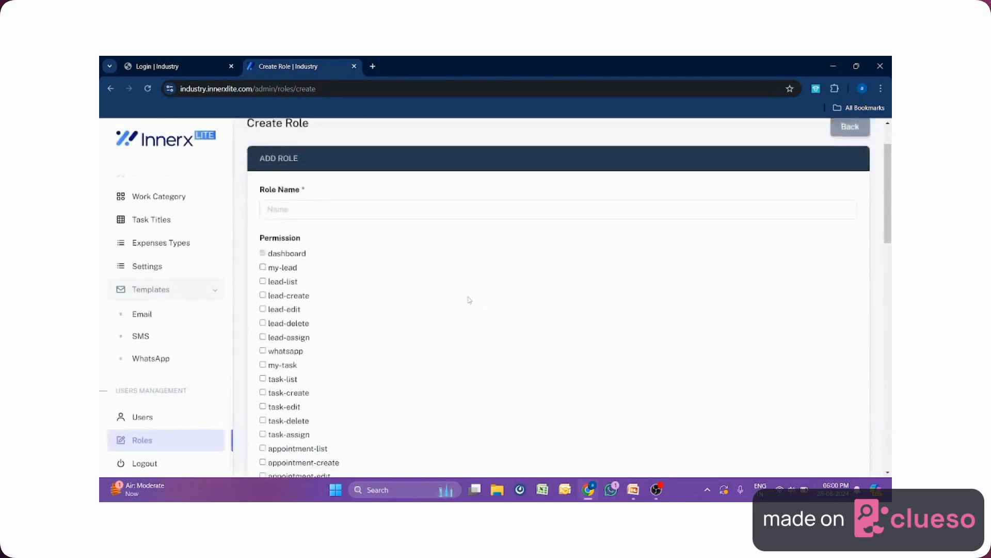
scroll(469, 300, "down", 3)
scroll(469, 299, "down", 8)
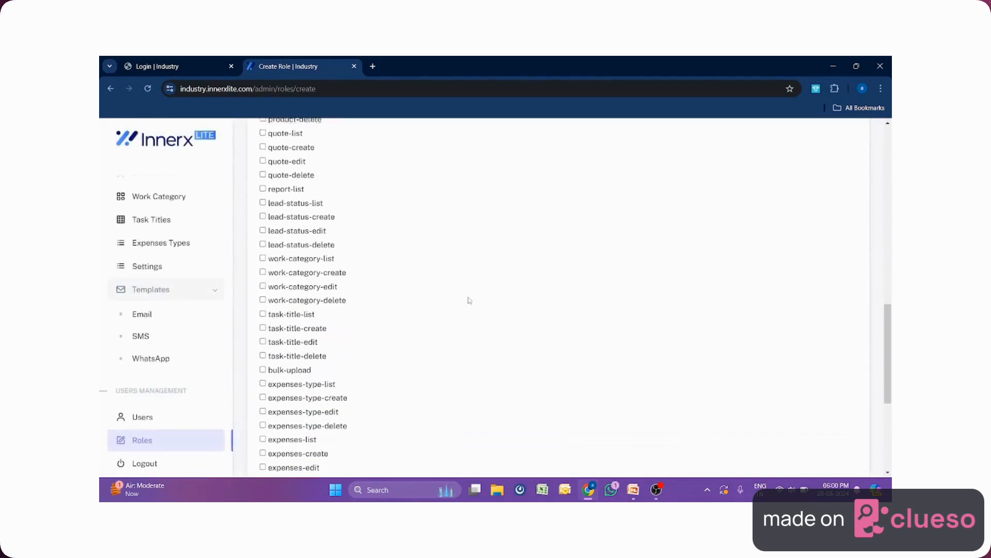
scroll(469, 300, "down", 5)
scroll(469, 302, "up", 6)
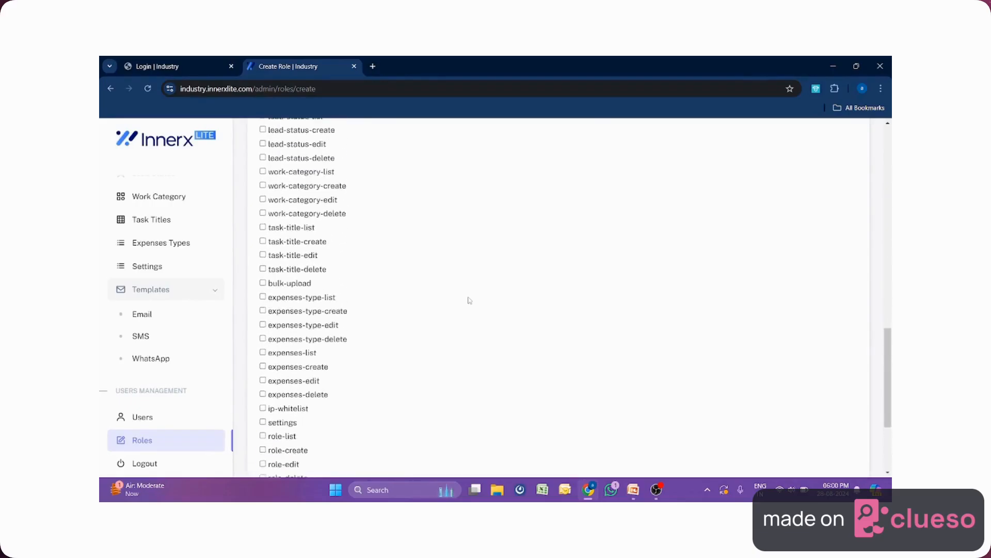
scroll(469, 303, "up", 10)
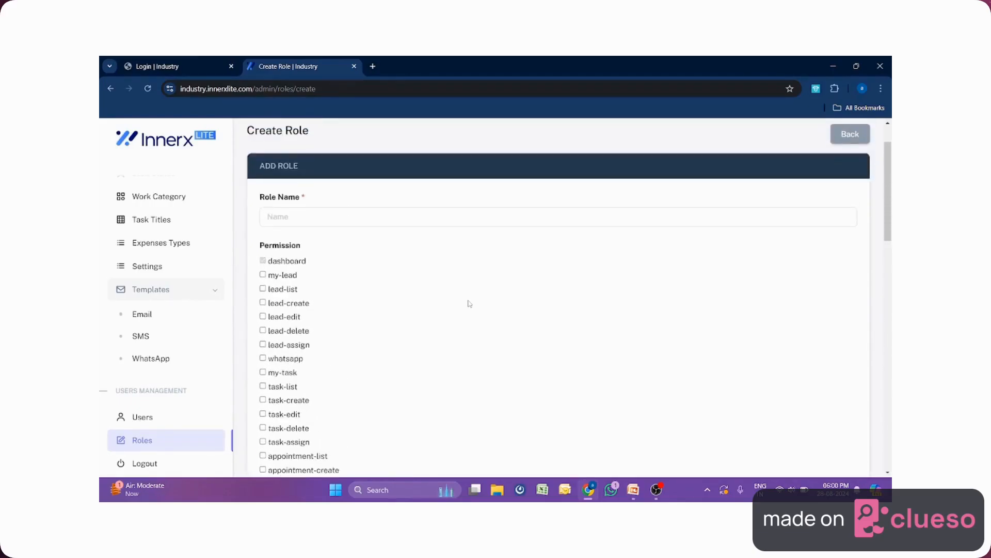
left_click(850, 140)
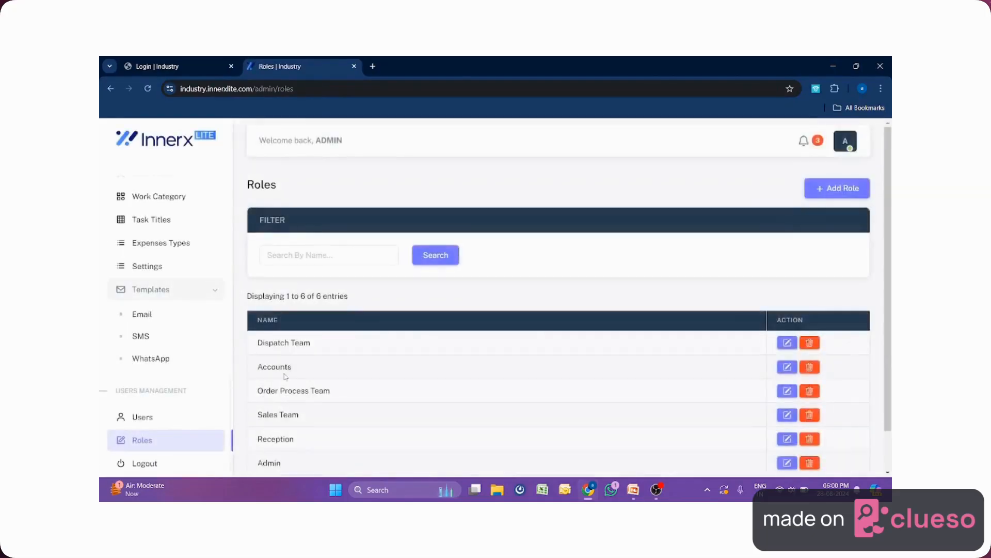
scroll(346, 352, "down", 1)
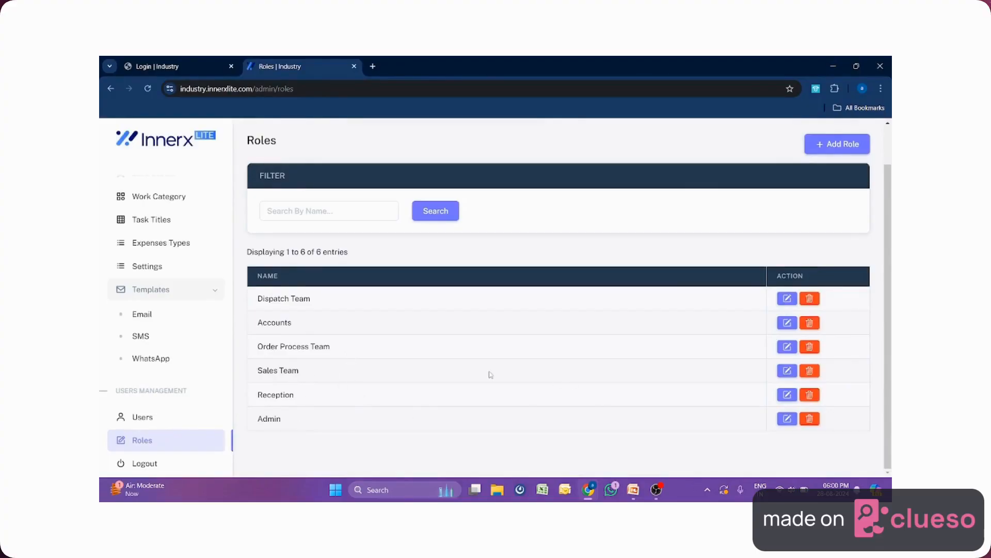
left_click(142, 417)
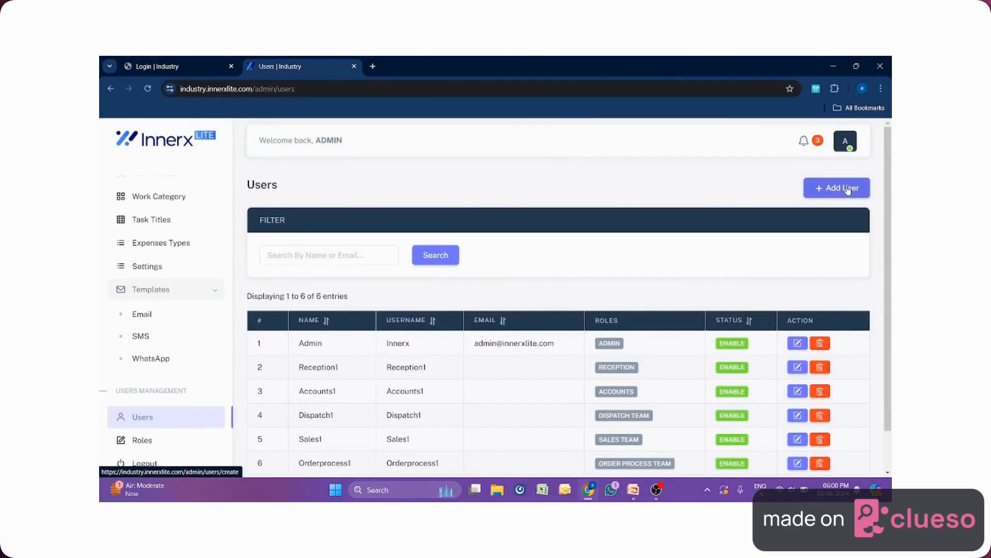
left_click(848, 189)
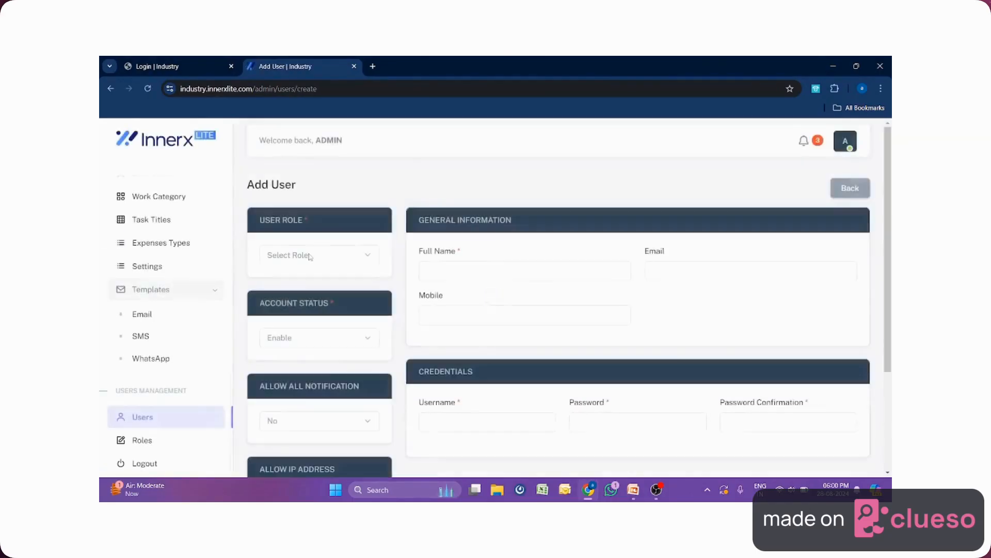
left_click(310, 257)
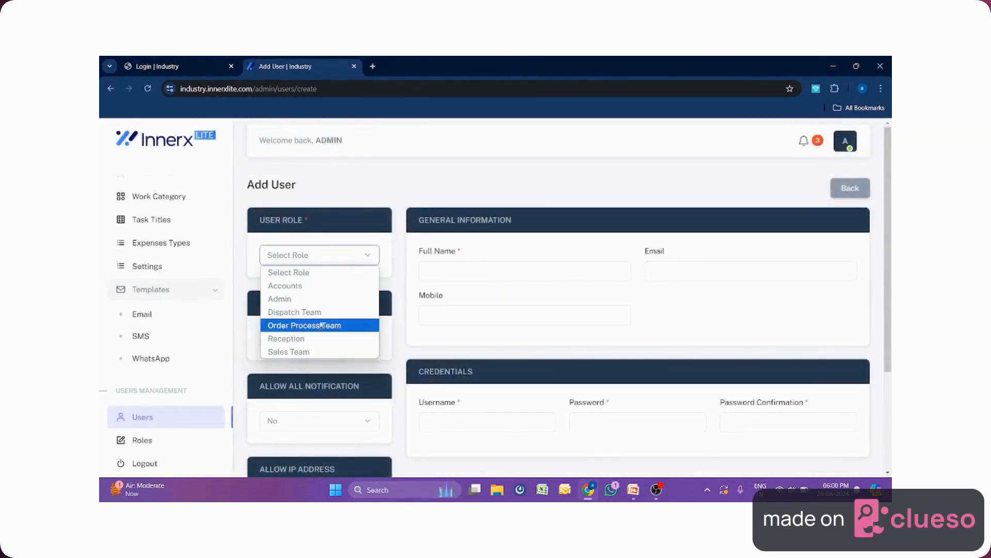
left_click(642, 290)
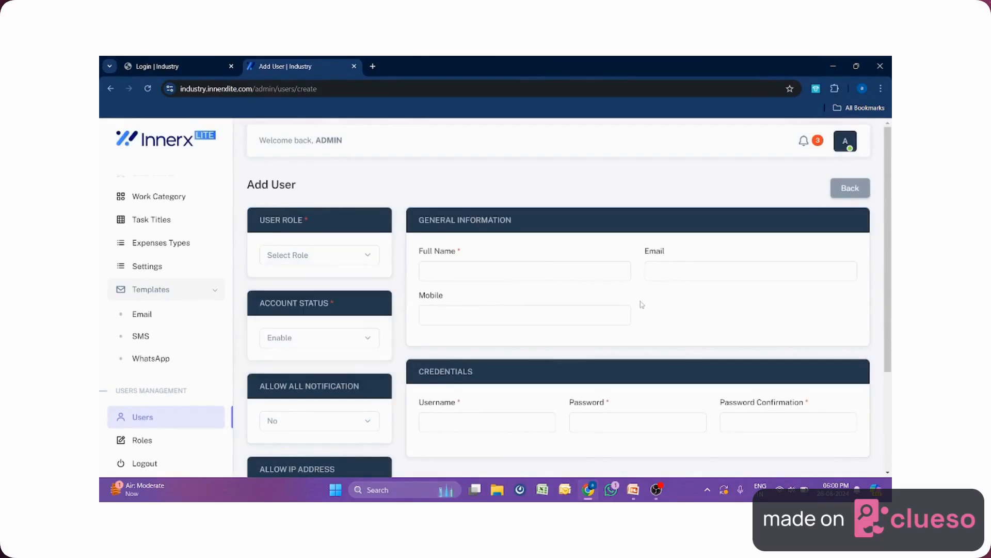
scroll(642, 305, "down", 2)
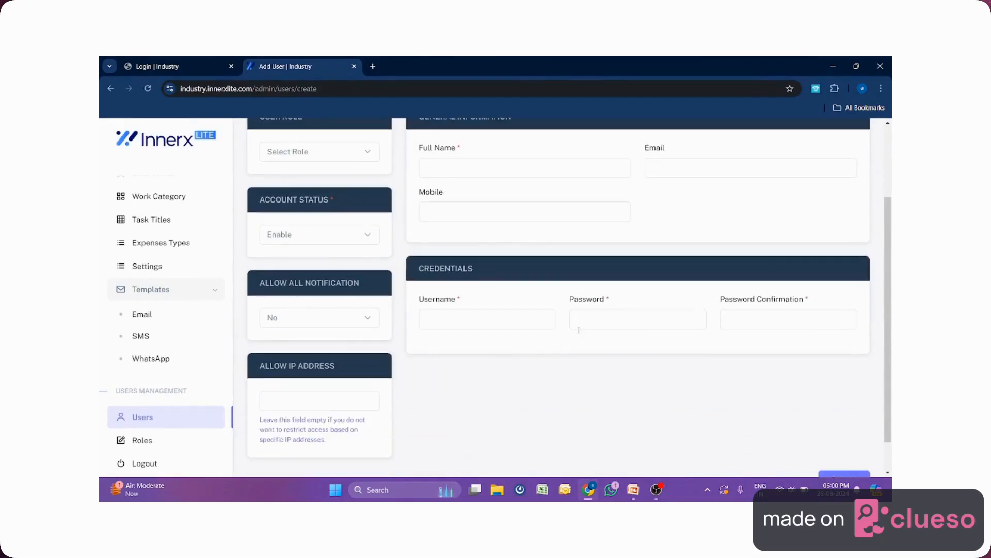
left_click(300, 323)
left_click(300, 324)
scroll(299, 324, "down", 1)
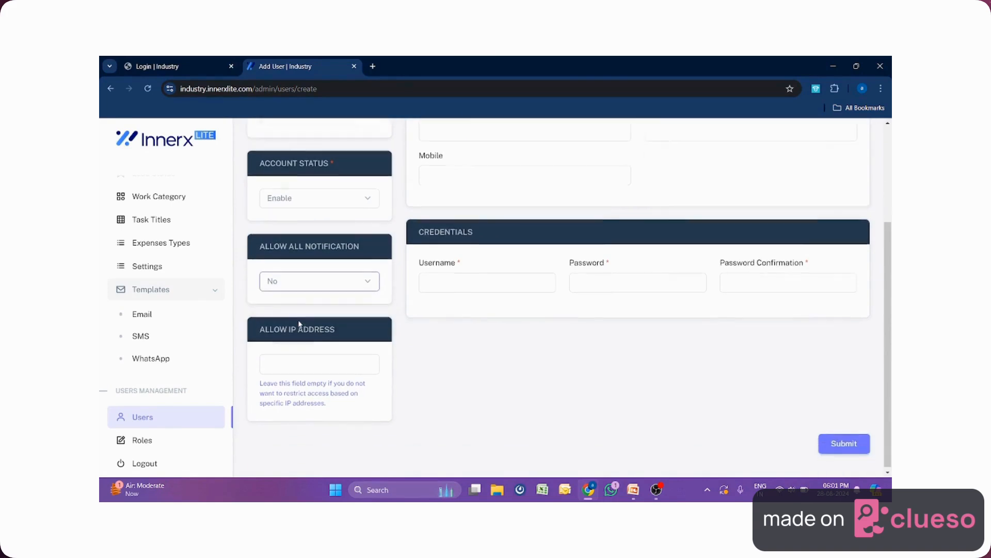
left_click(314, 362)
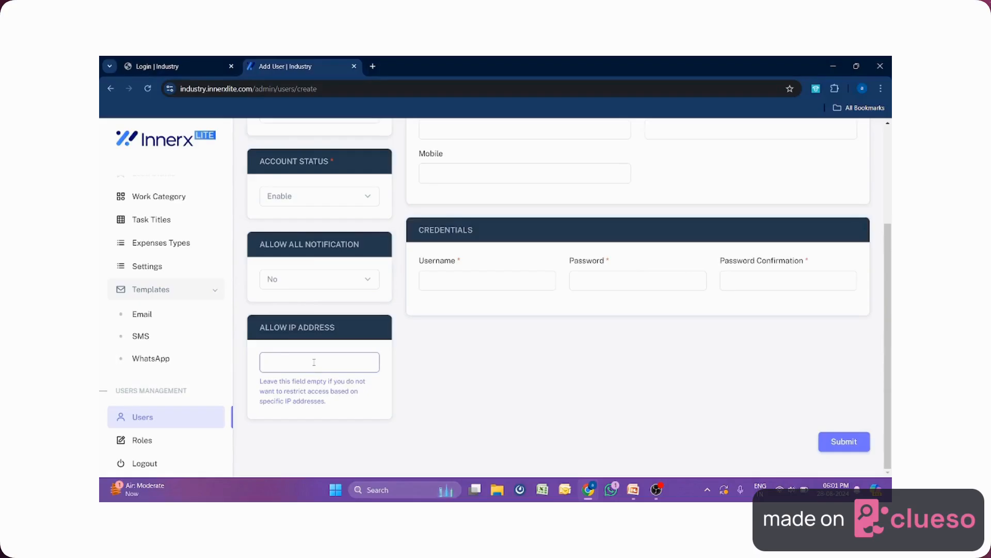
scroll(326, 363, "up", 3)
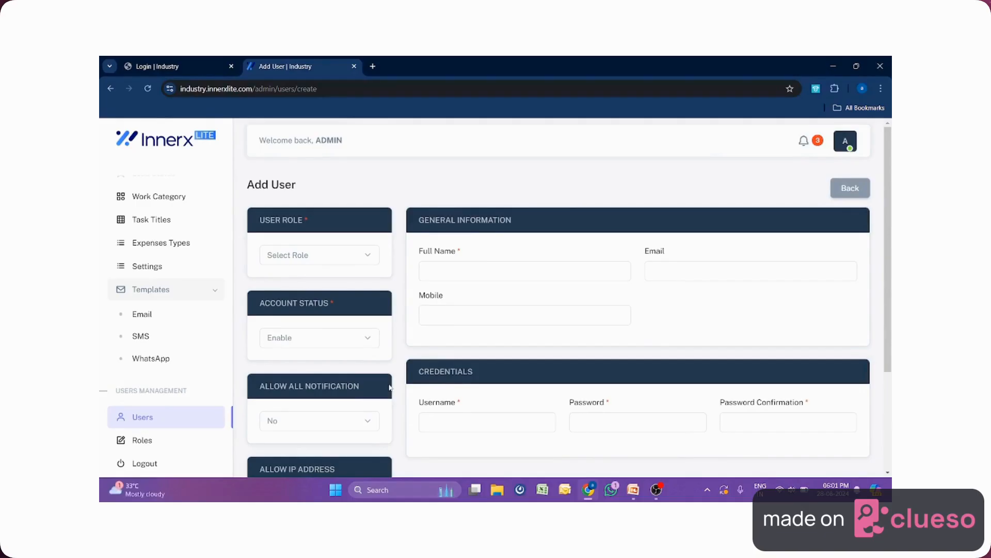
scroll(195, 294, "up", 5)
Go to Leads under Lead Management and start a new lead with + Add Lead.
scroll(197, 298, "up", 3)
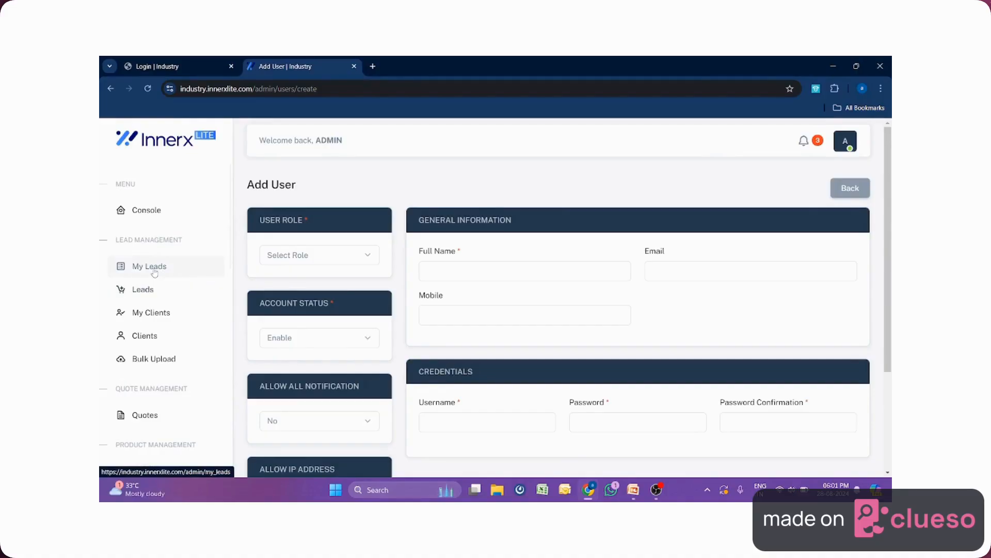
left_click(145, 293)
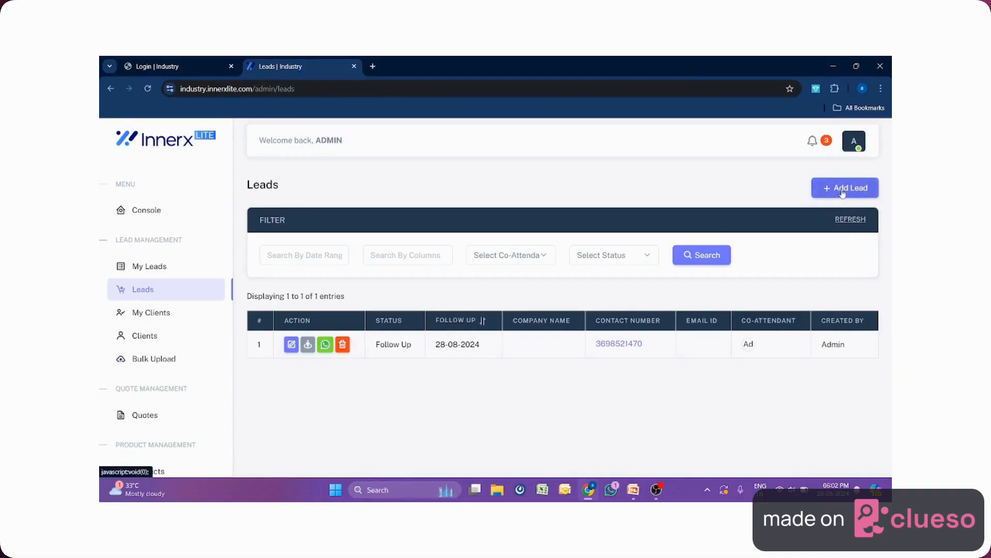
left_click(843, 192)
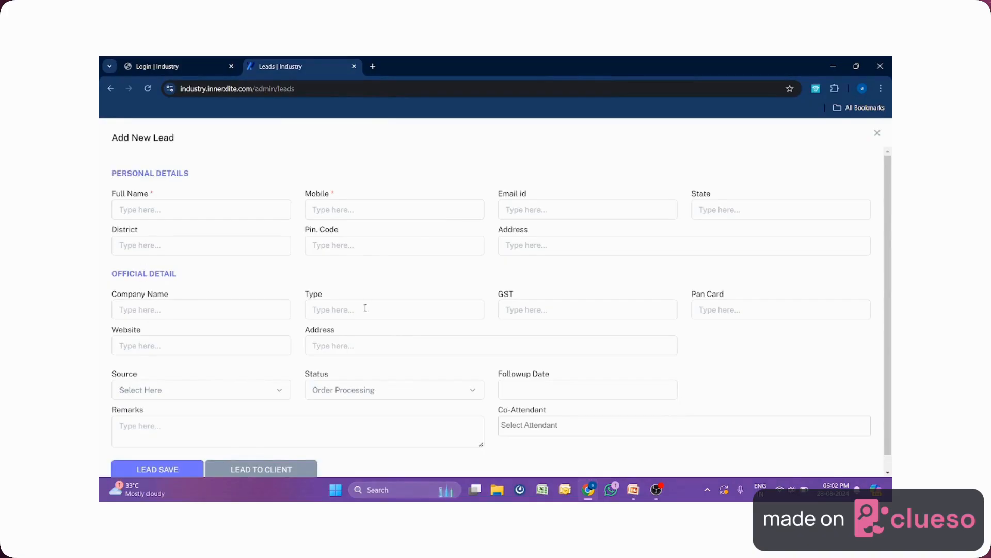
View the Co-Attendant options, then close the Add New Lead form without saving.
scroll(365, 308, "down", 1)
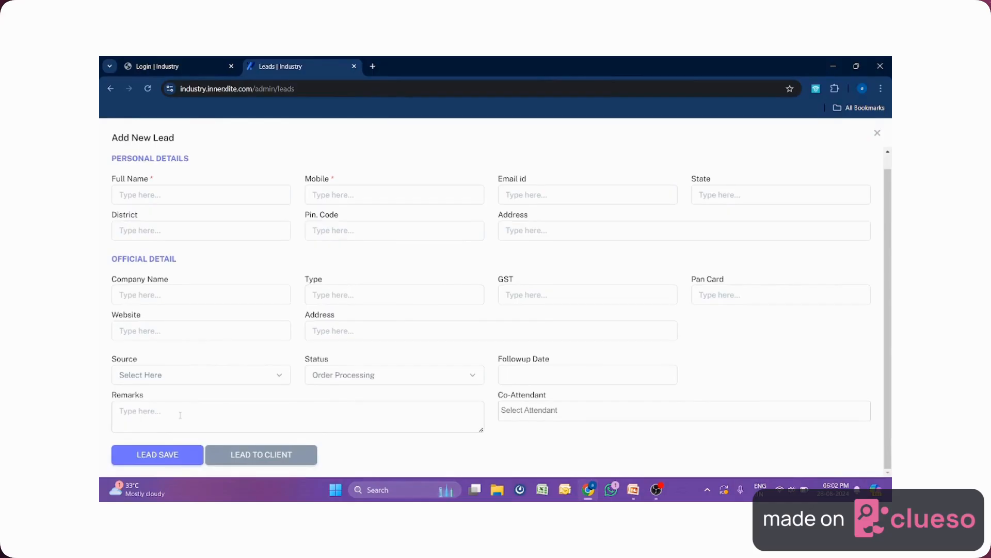
left_click(571, 411)
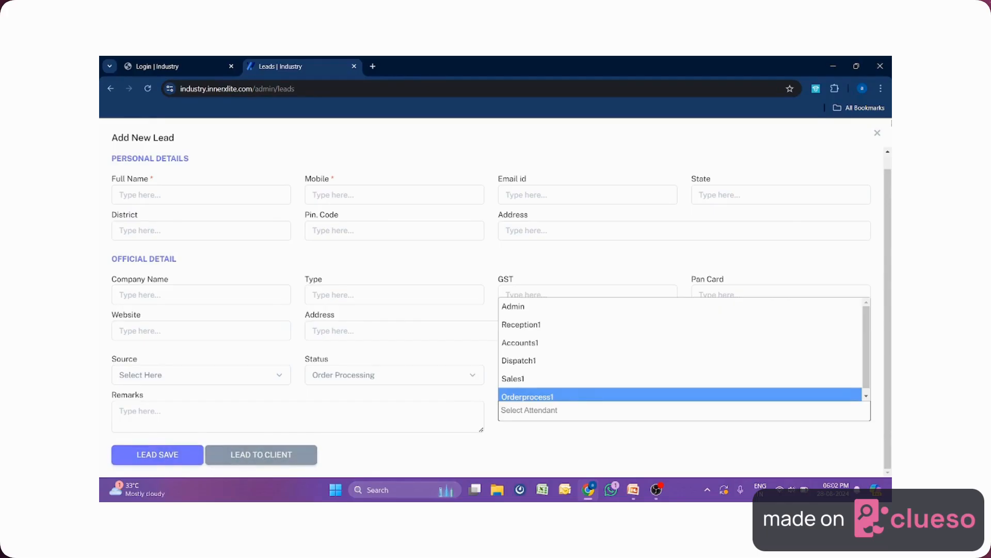
left_click(877, 133)
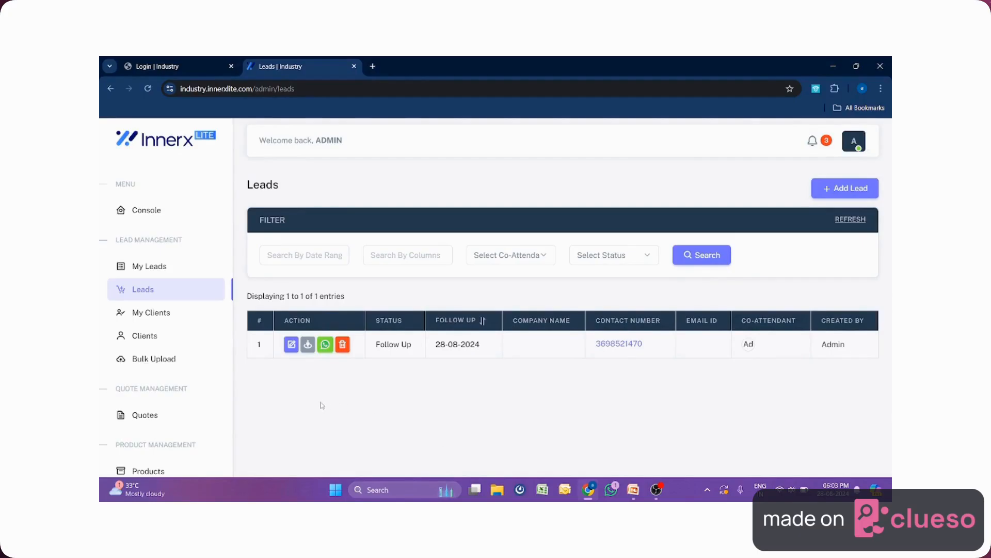
Open the existing Follow Up lead's details from the Leads list.
left_click(309, 346)
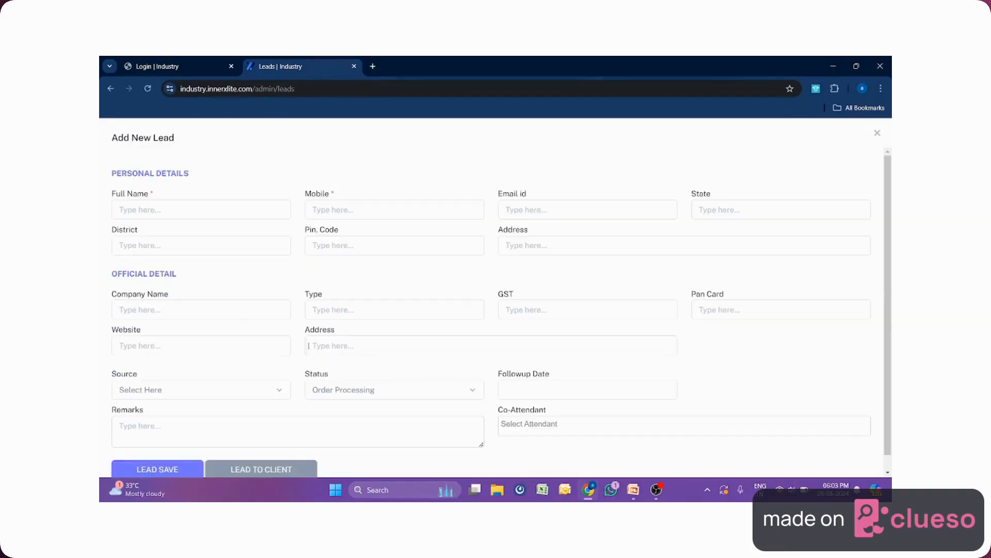
left_click(878, 135)
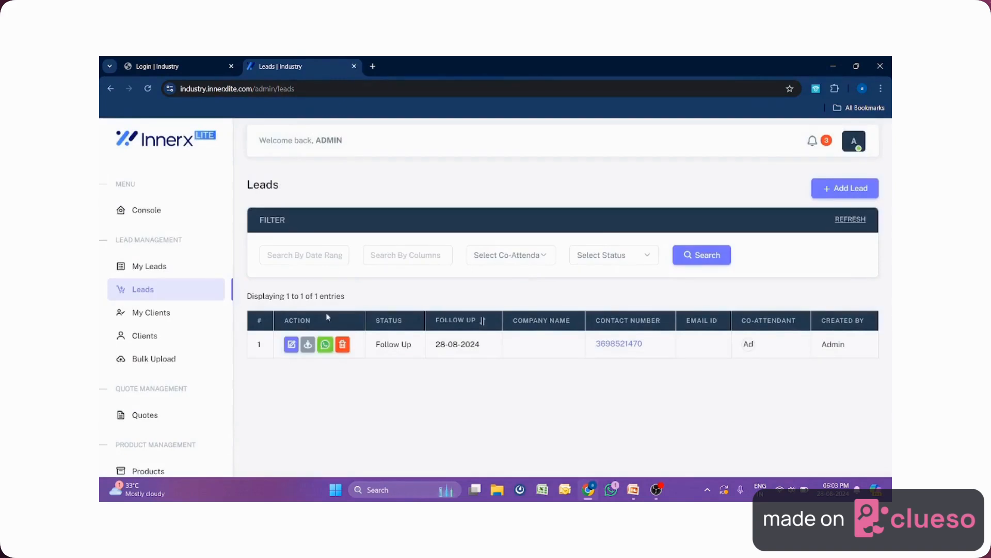
left_click(309, 345)
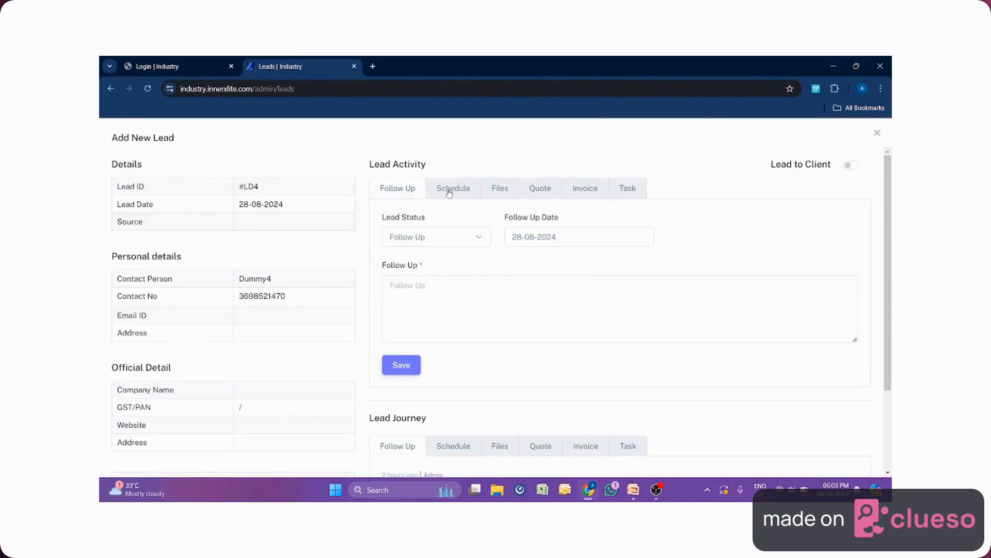
Review the lead's Schedule, Files, Quote, Invoice and Task tabs, ending on Follow Up.
left_click(451, 192)
left_click(508, 191)
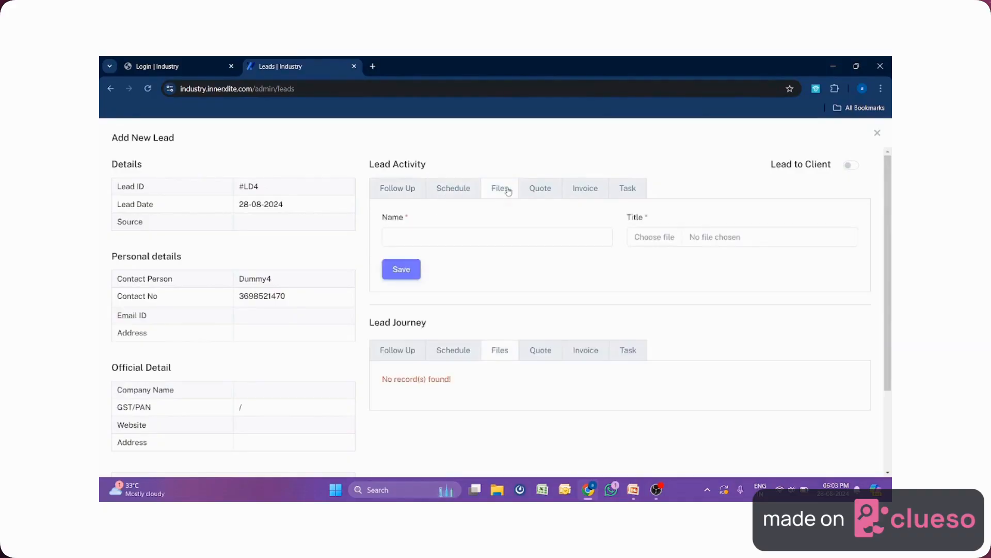
left_click(537, 192)
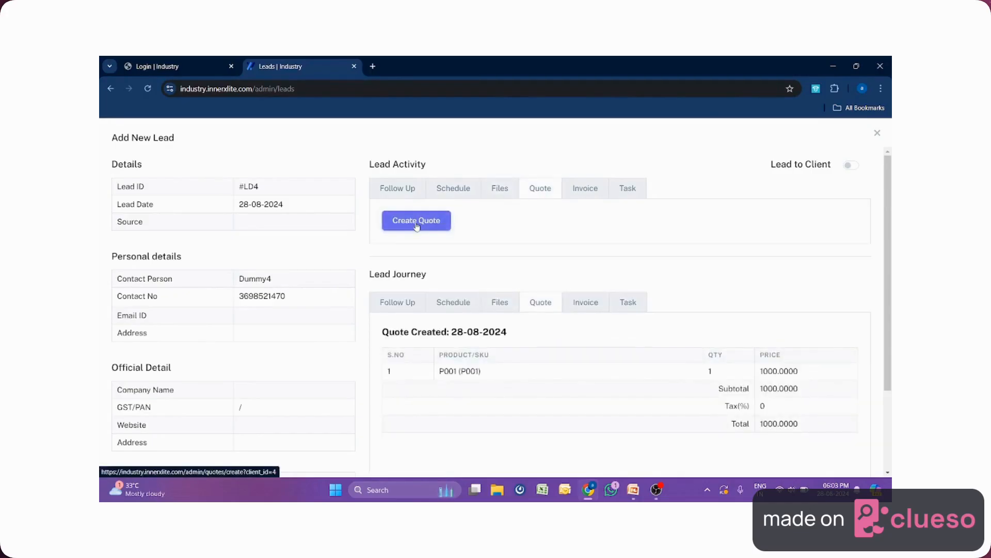
left_click(588, 192)
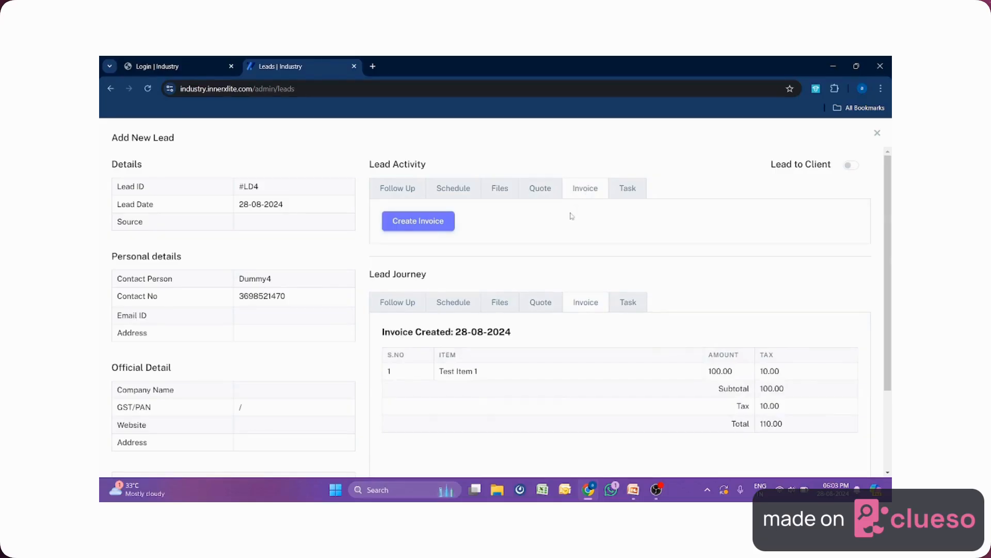
left_click(627, 191)
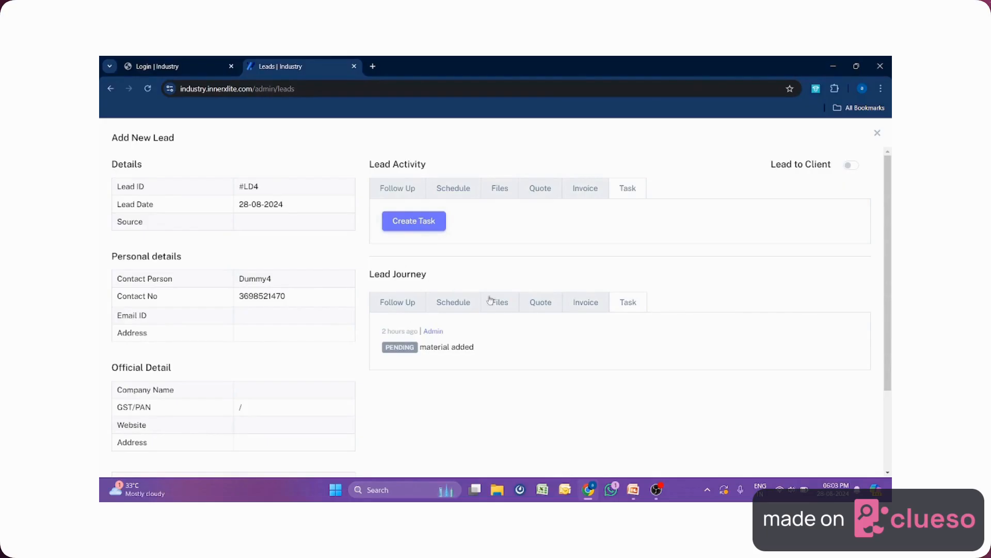
left_click(403, 189)
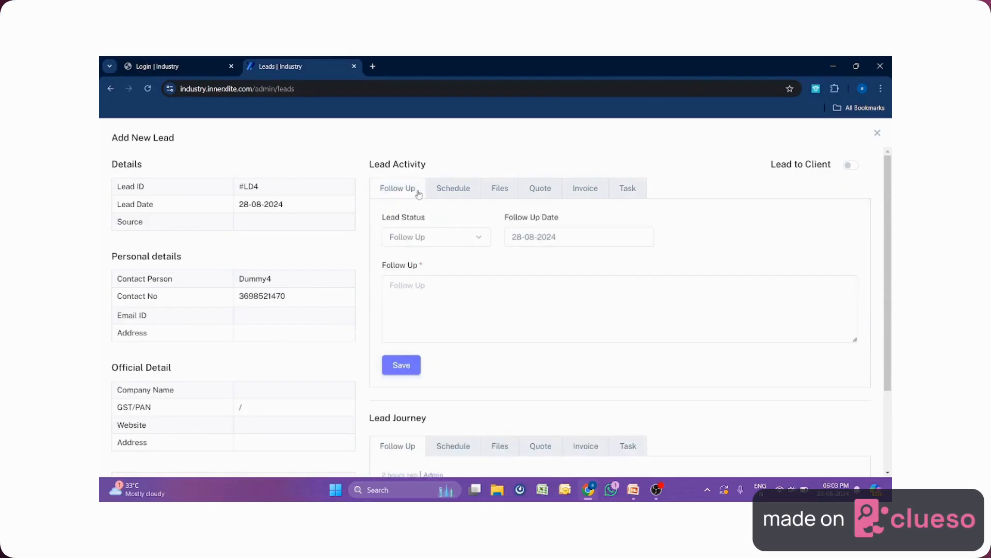
Set the follow-up date to 31-08-2024 and save a follow-up note reading 'dummy'.
scroll(484, 321, "down", 2)
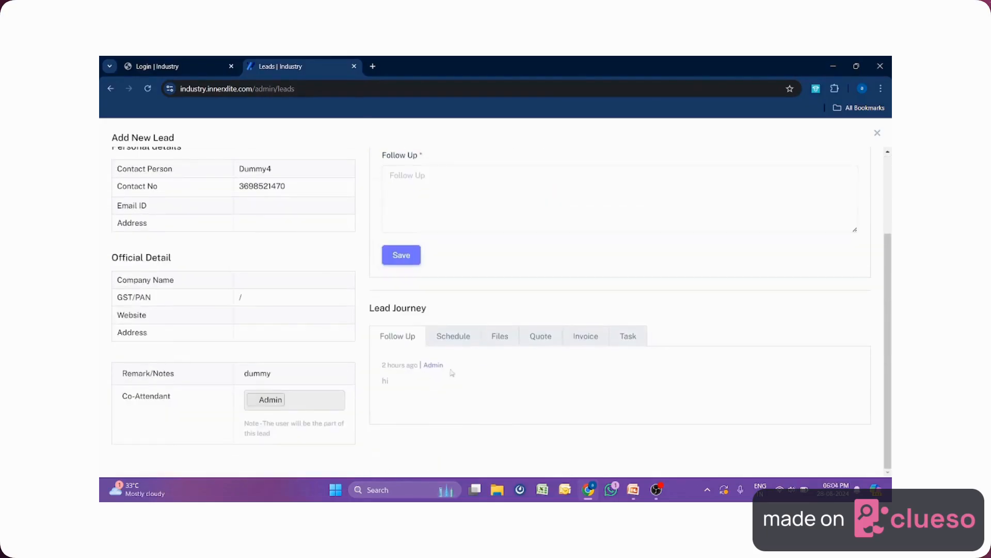
scroll(452, 419, "up", 1)
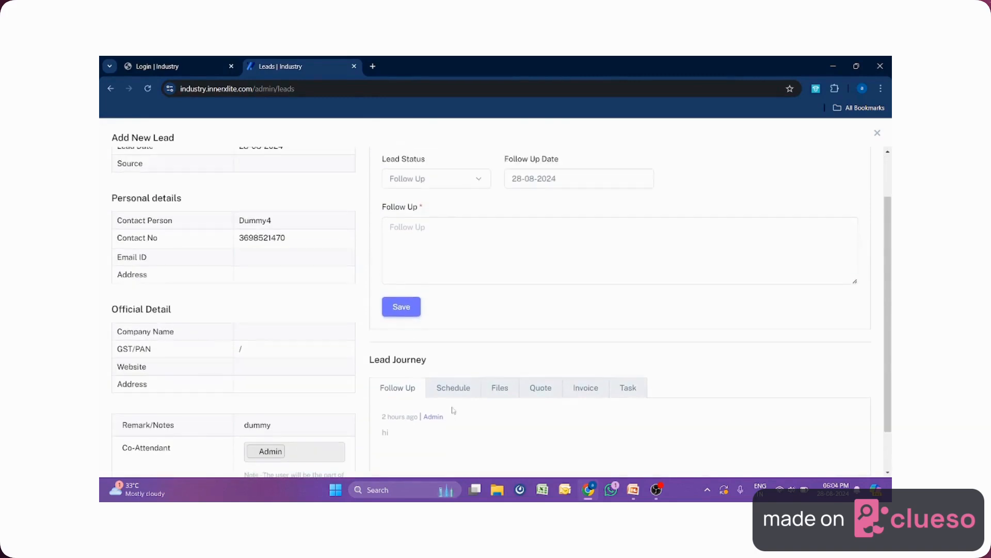
left_click(576, 176)
left_click(651, 313)
left_click(496, 248)
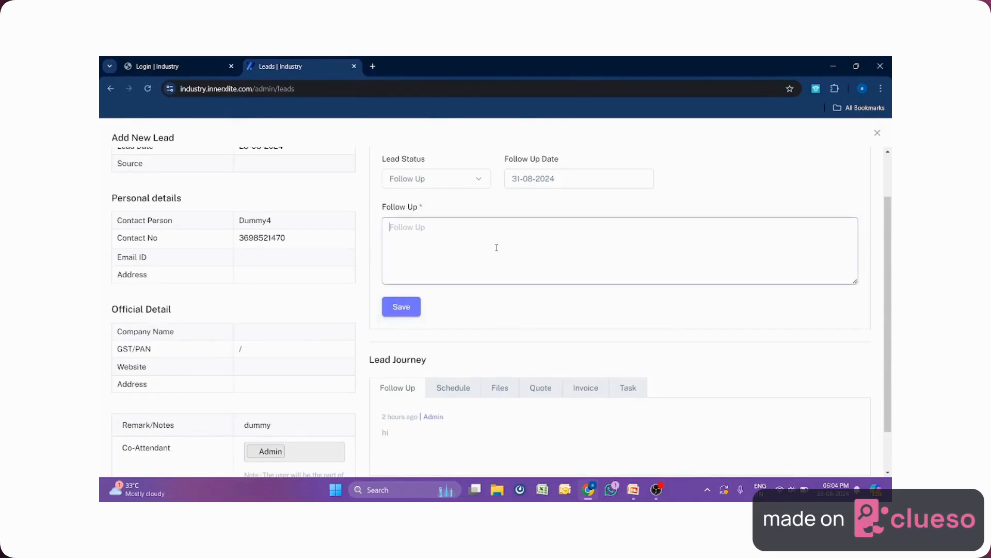
type("dummy")
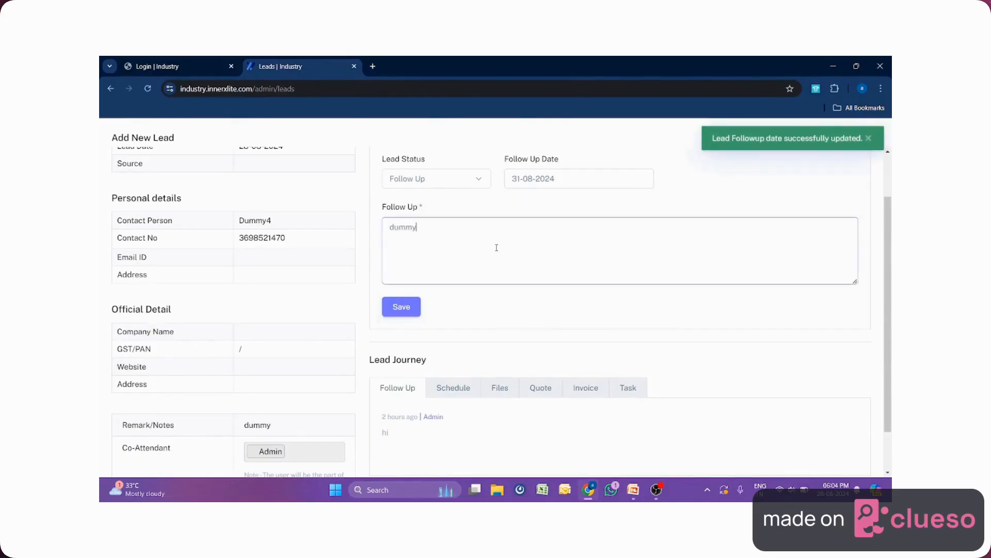
left_click(401, 307)
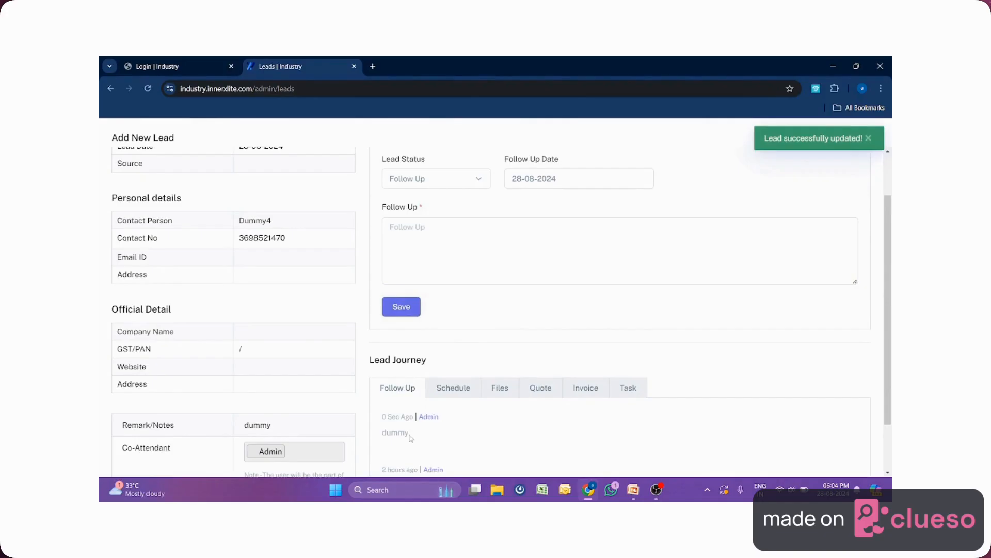
left_click_drag(410, 435, 383, 435)
scroll(417, 433, "up", 2)
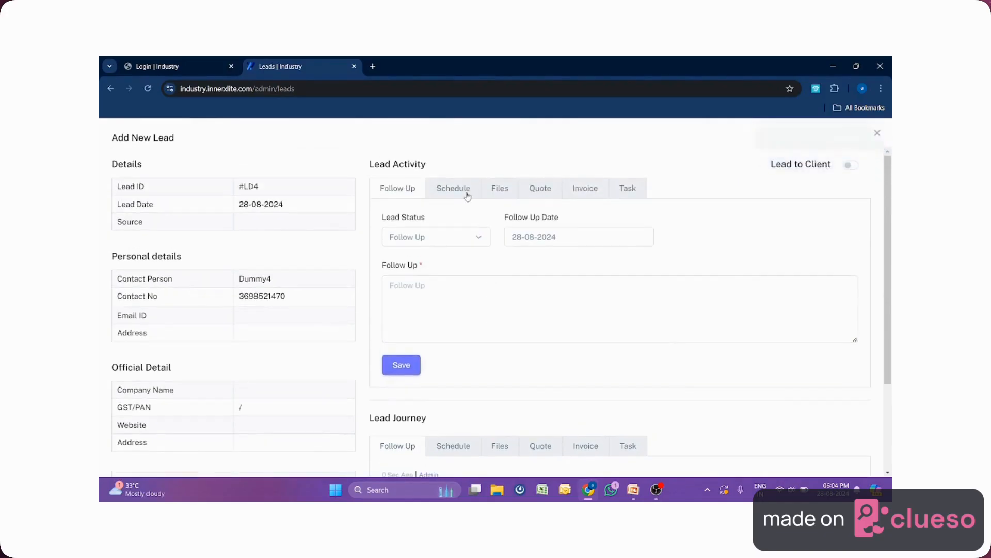
Recheck the lead's Schedule, Files, Quote, Invoice and Task tabs before returning to Follow Up.
left_click(462, 189)
left_click(496, 192)
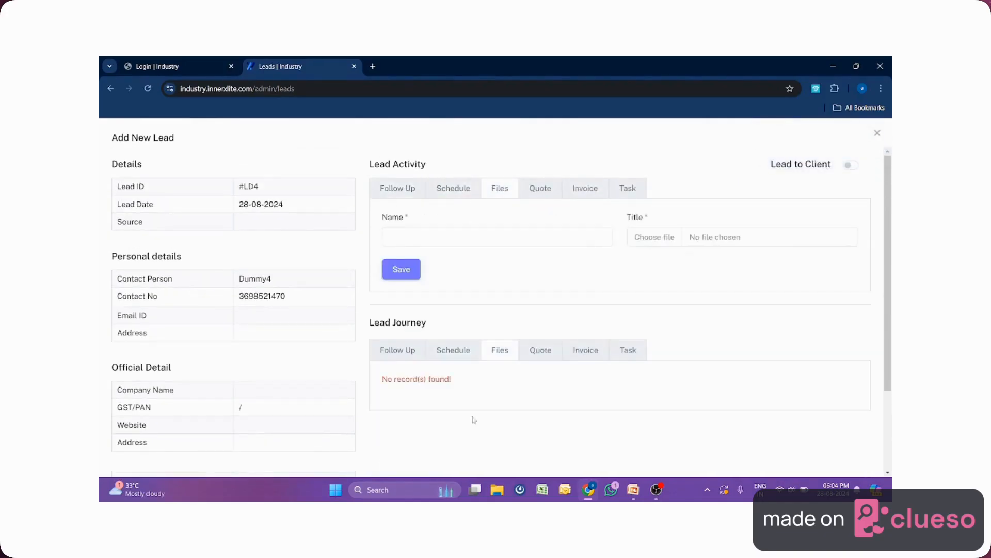
left_click(545, 186)
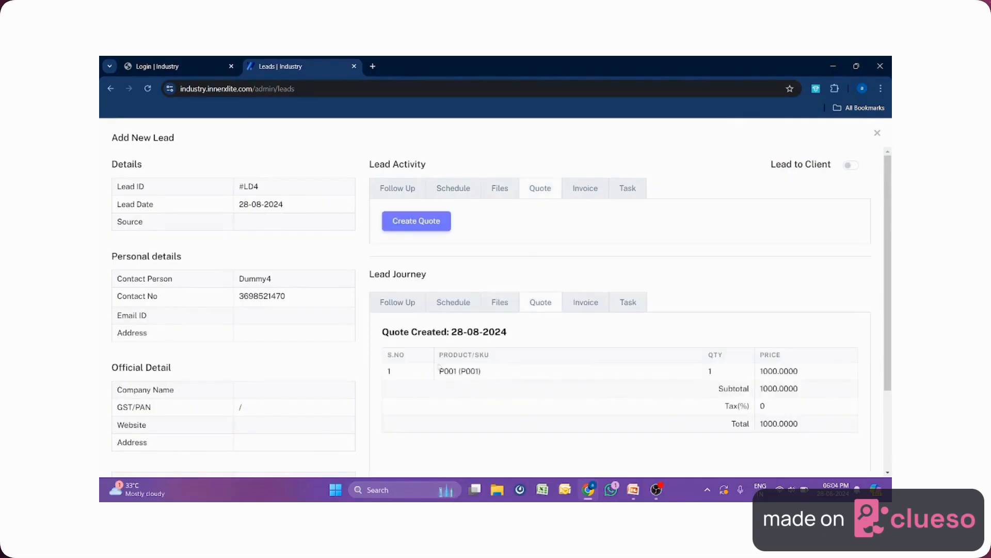
left_click(595, 190)
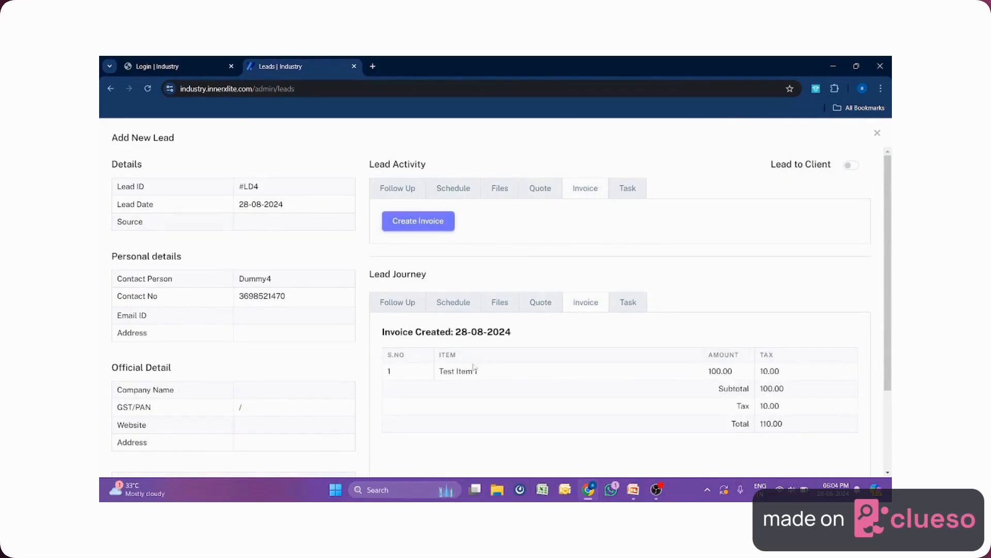
left_click(636, 190)
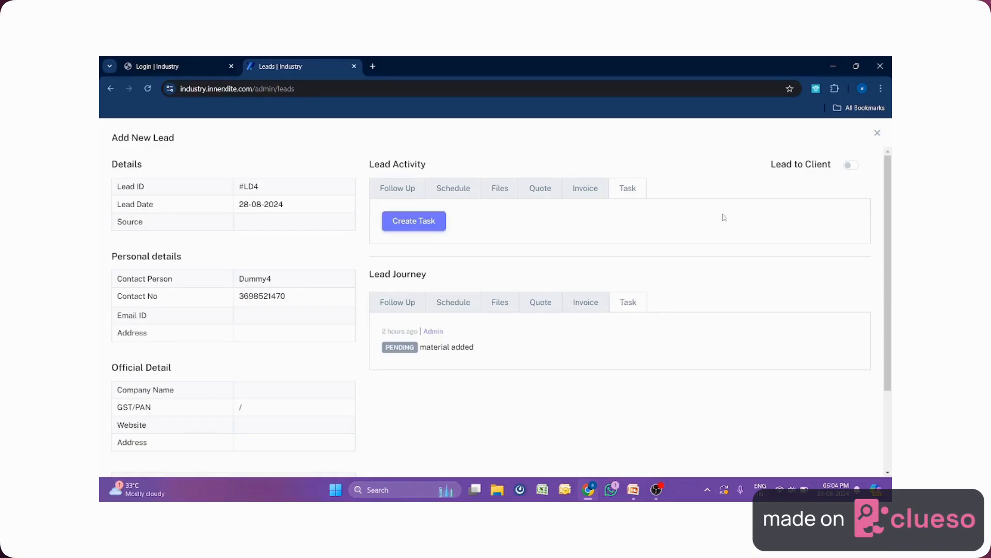
left_click(391, 191)
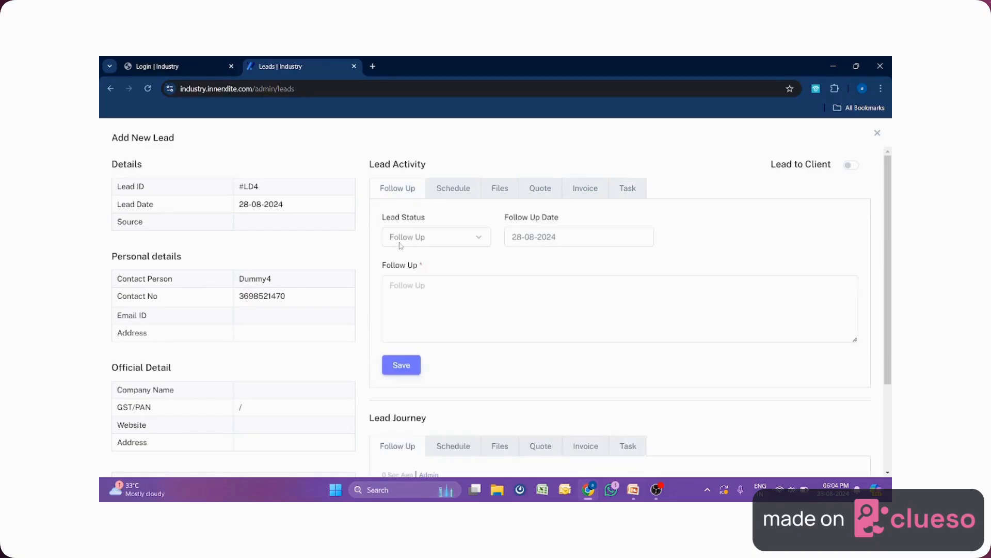
Keep the Follow Up status and switch on Lead to Client.
left_click(450, 241)
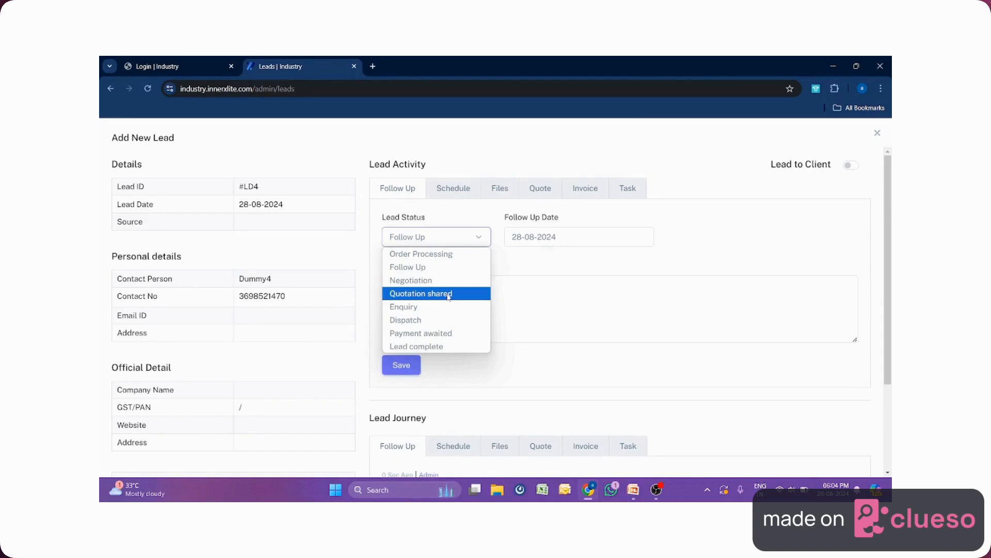
left_click(727, 189)
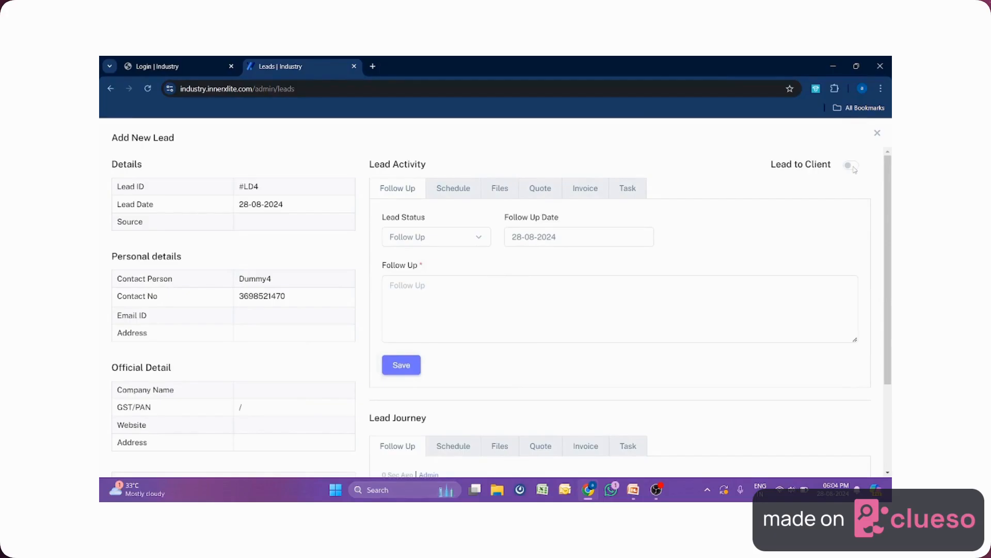
left_click(854, 170)
Confirm the conversion, then inspect client 4's details in the Clients list and close them.
left_click(541, 155)
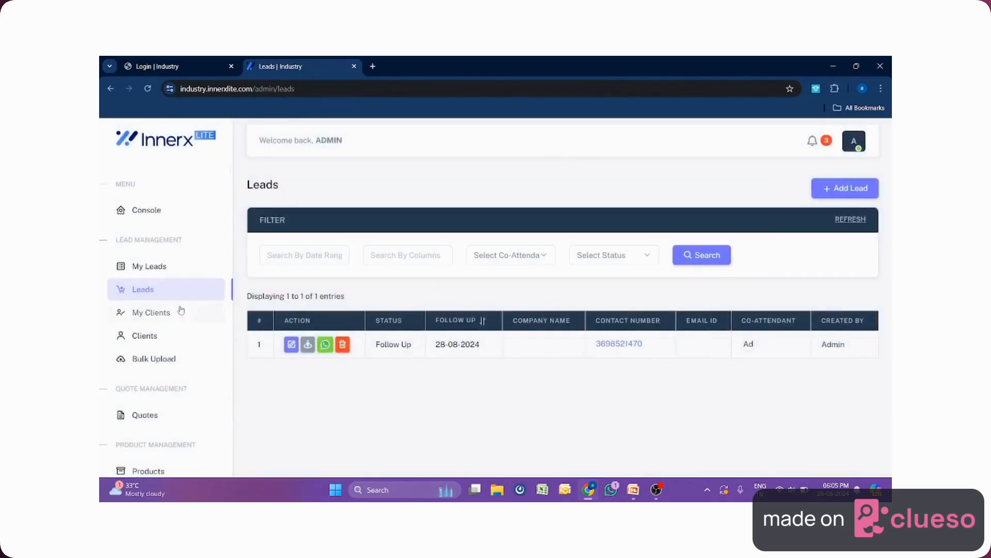
left_click(150, 337)
scroll(372, 332, "down", 4)
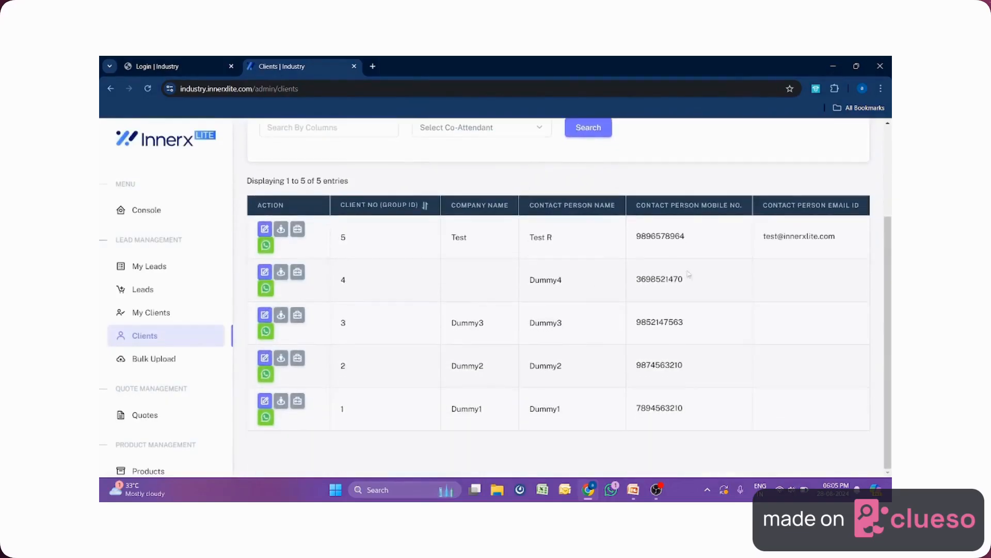
left_click_drag(689, 275, 628, 285)
left_click_drag(568, 285, 494, 289)
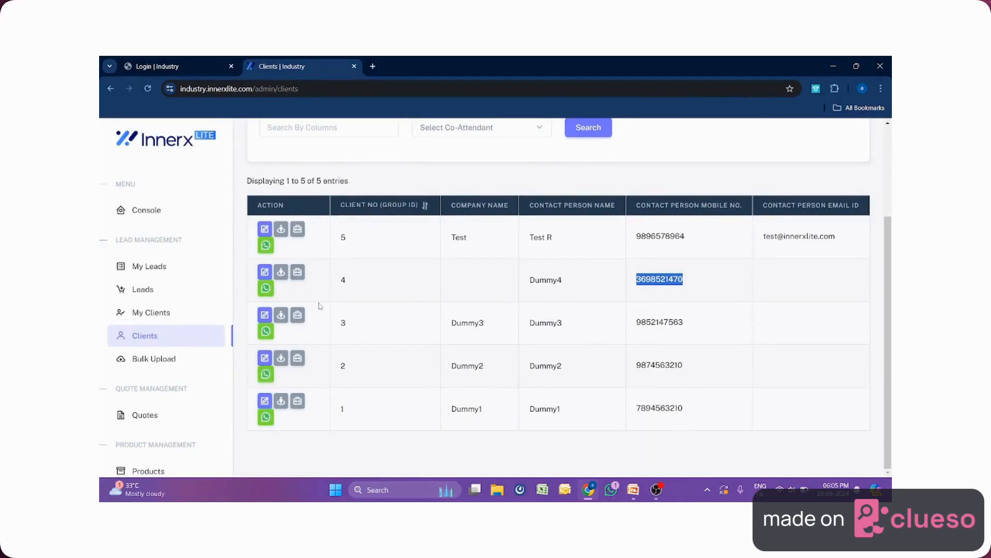
left_click(280, 272)
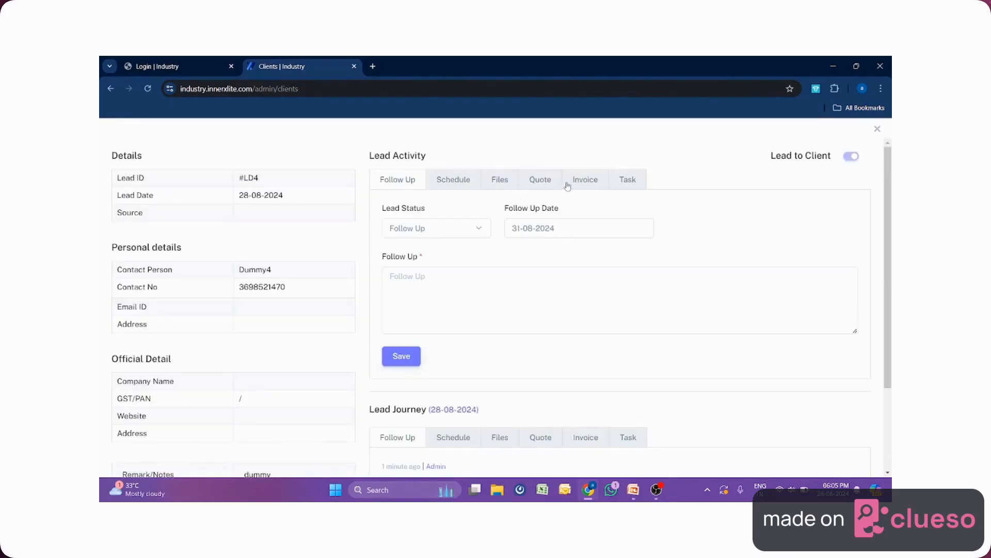
left_click(877, 129)
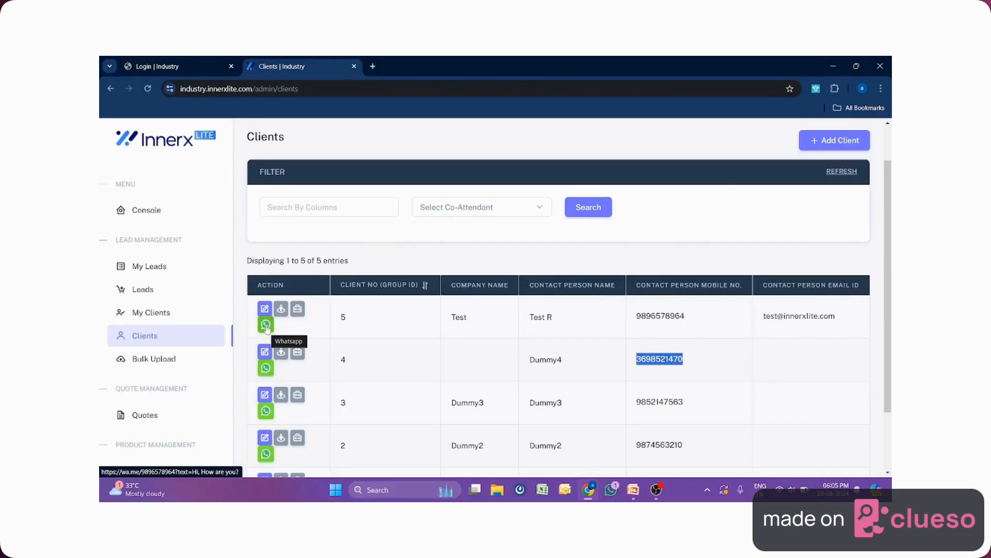
Try a WhatsApp chat with client 5, then close WhatsApp and return to the Clients list.
left_click(266, 326)
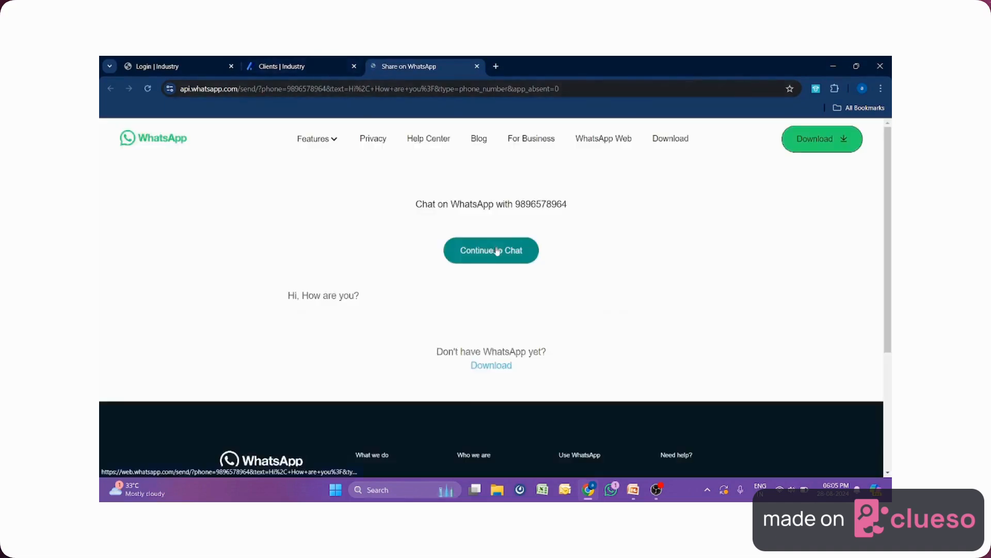
left_click(498, 248)
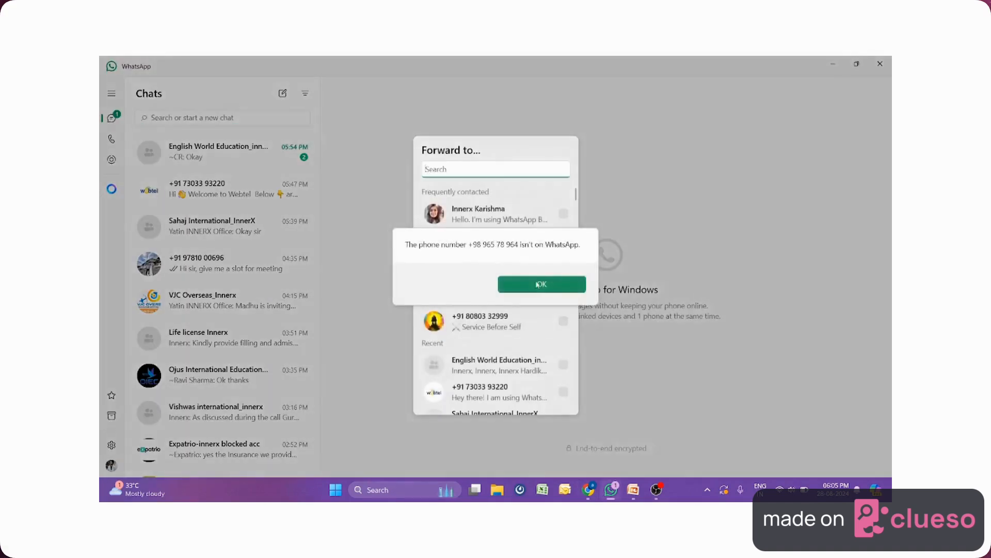
left_click(880, 64)
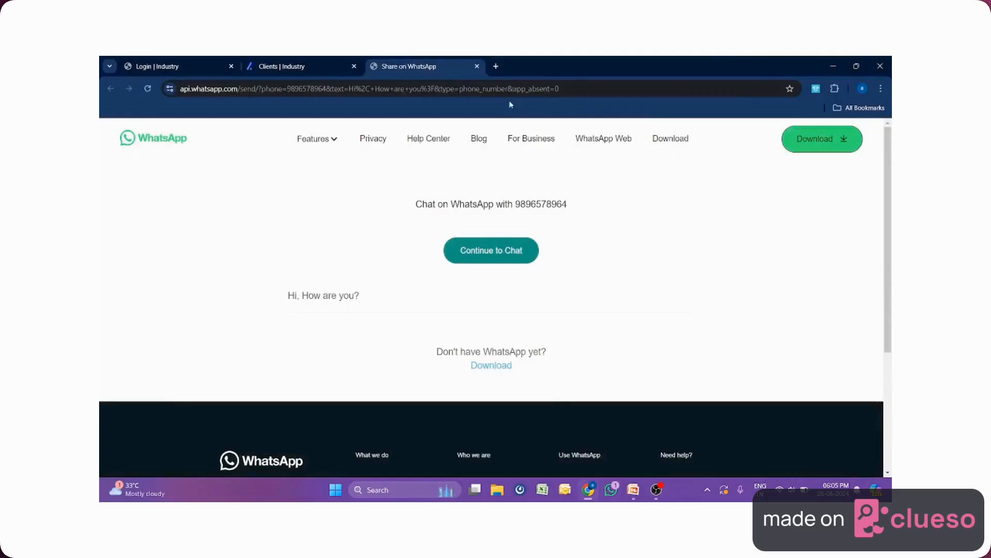
left_click(290, 66)
Scroll the Clients table, then go to the Bulk Upload page for leads.
scroll(365, 320, "down", 1)
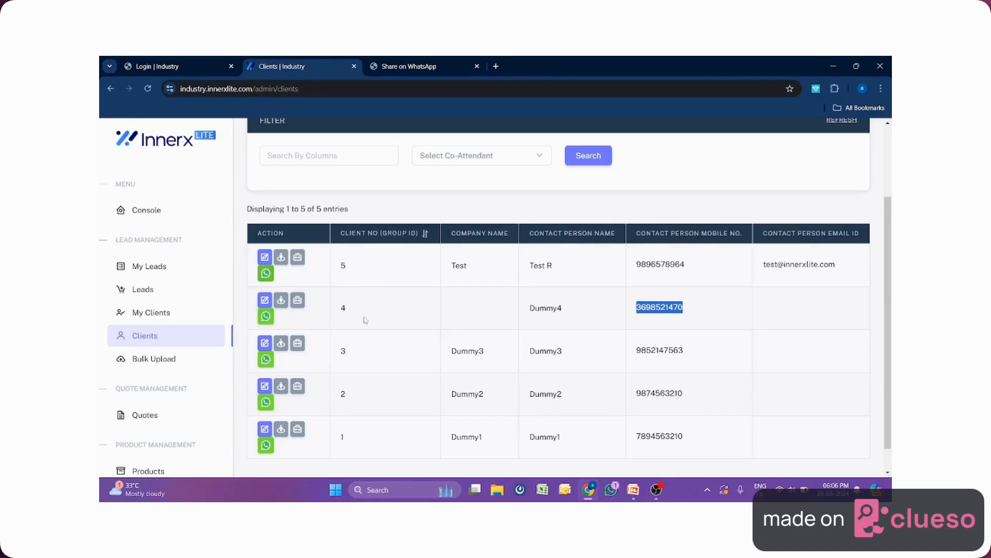
left_click(173, 361)
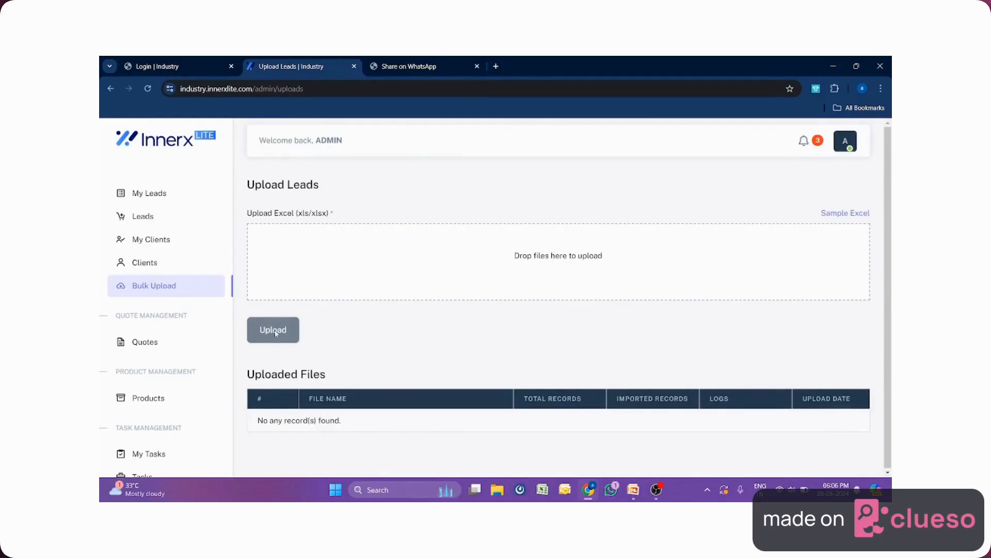
Visit Leads, then open the Quotes list and highlight the Dummy4 client name.
left_click(146, 216)
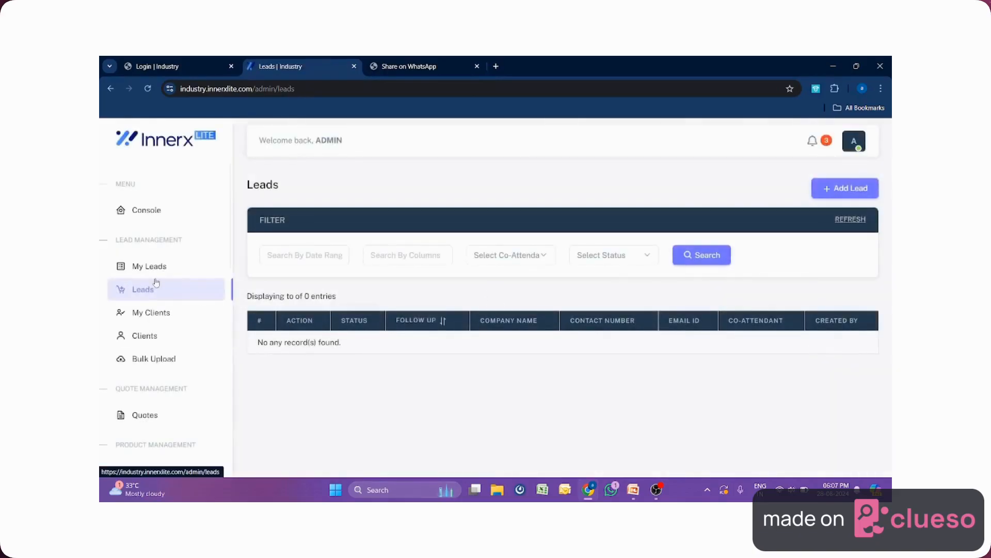
scroll(170, 382, "down", 2)
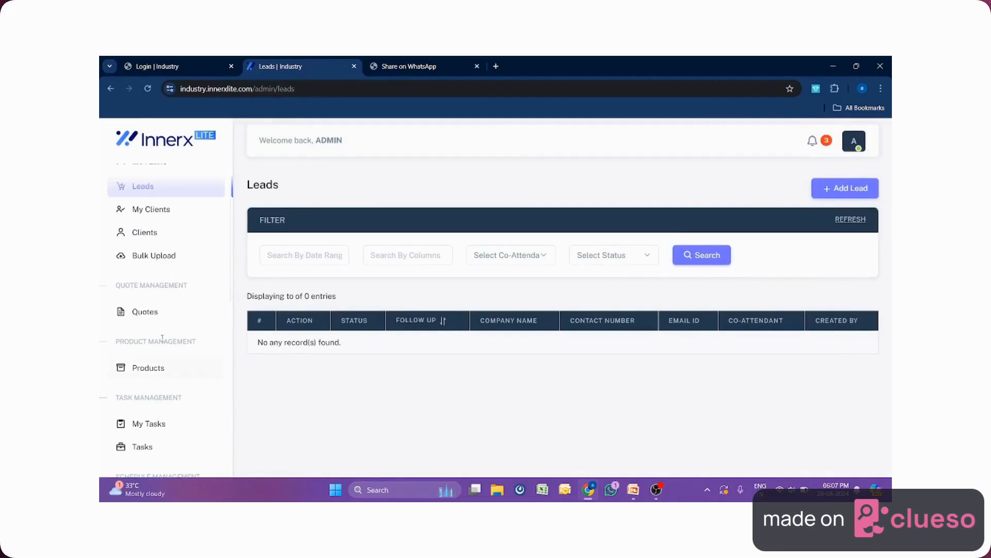
left_click(146, 313)
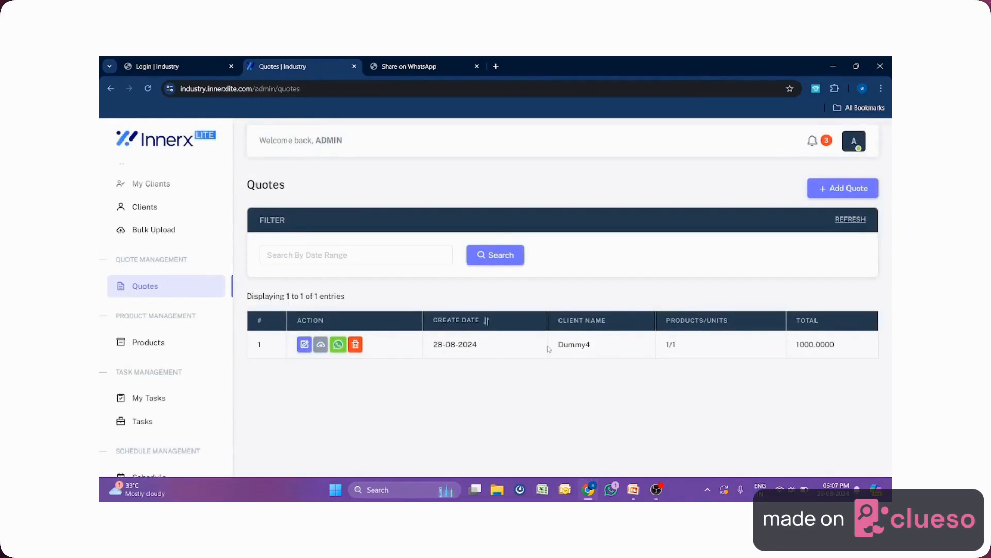
double_click(568, 345)
left_click(837, 189)
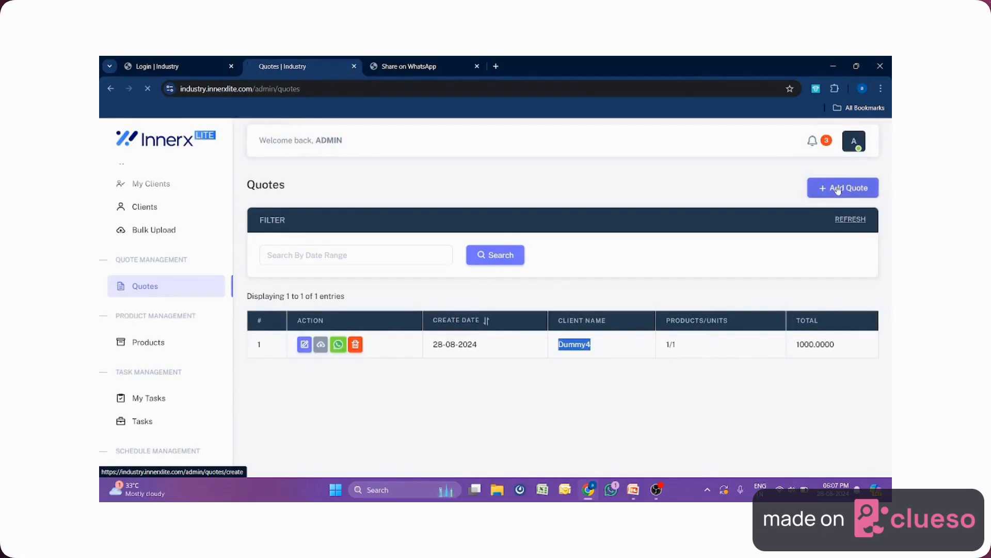
scroll(400, 167, "down", 2)
left_click(399, 168)
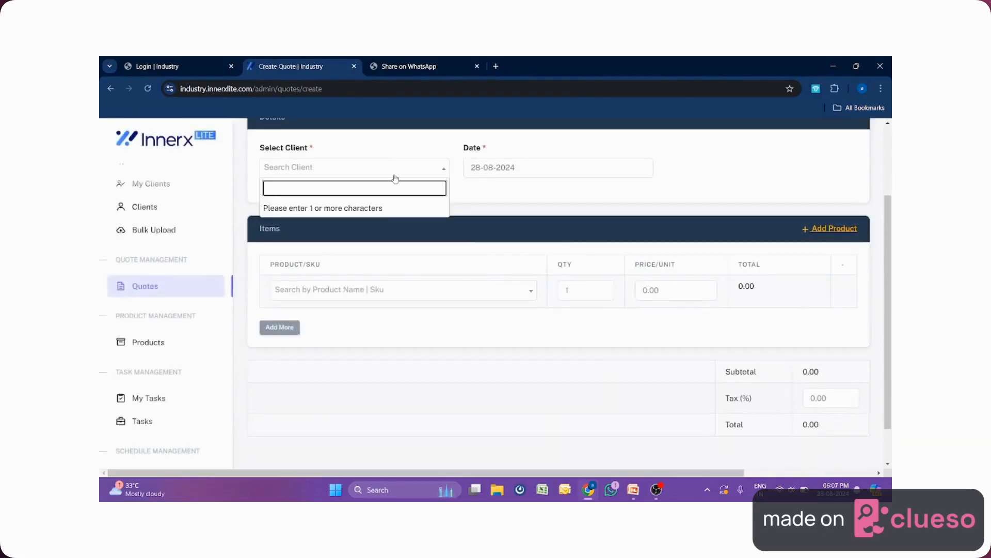
type("d")
scroll(344, 234, "down", 1)
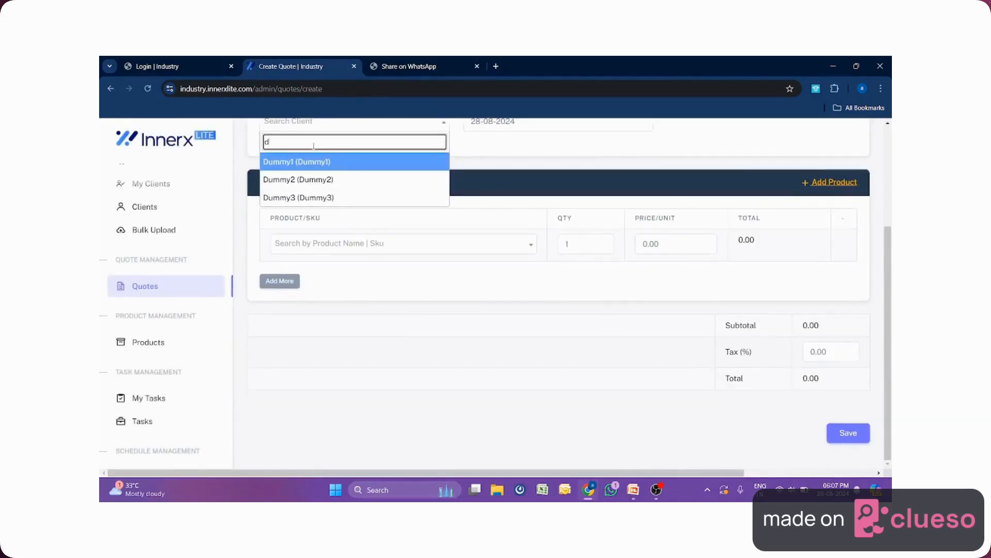
type("um")
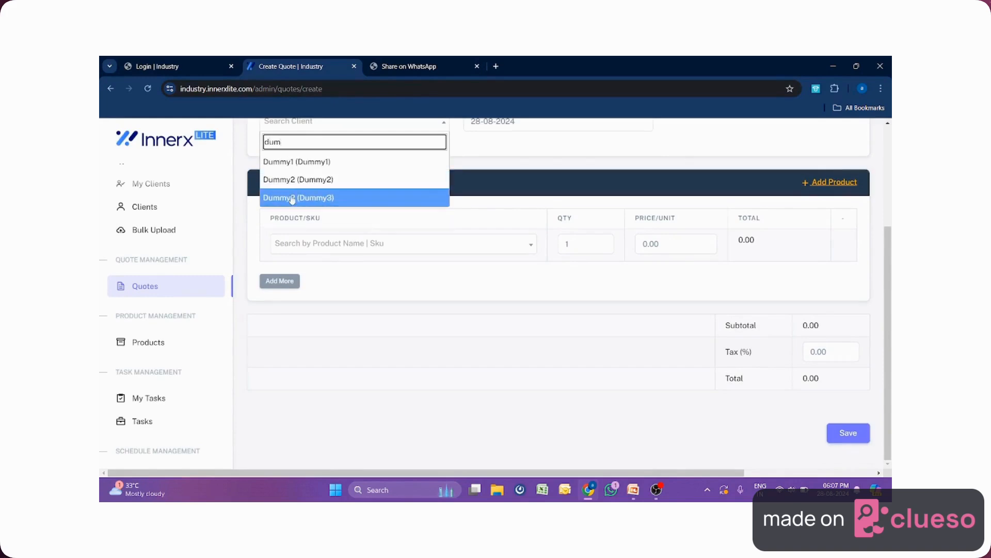
left_click(291, 198)
scroll(568, 294, "up", 1)
left_click(512, 304)
type("p0")
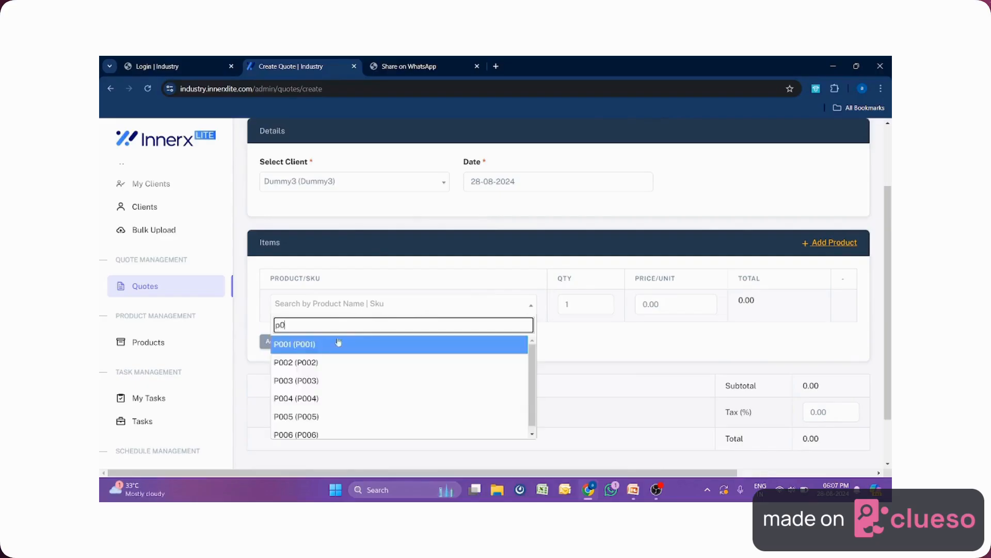
left_click(339, 344)
scroll(628, 380, "up", 1)
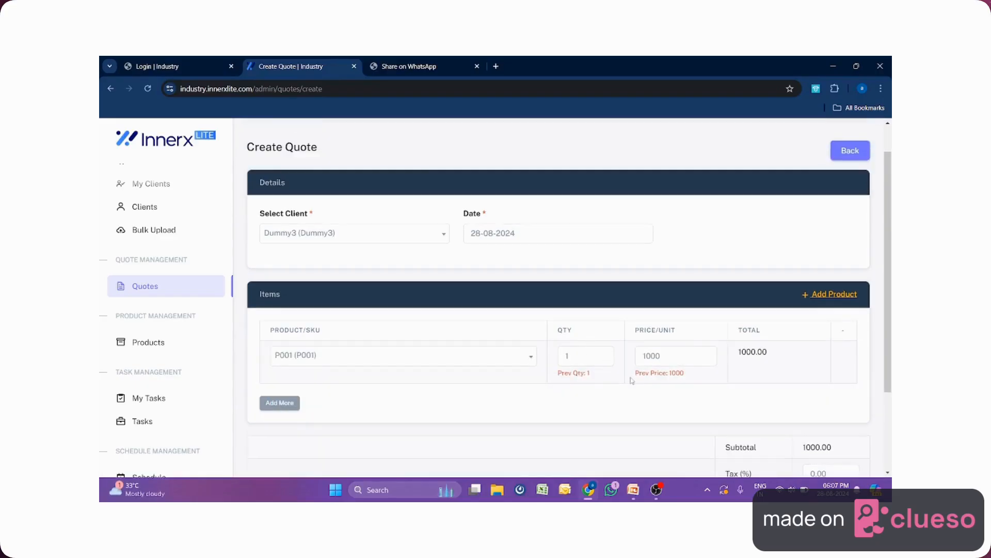
double_click(680, 374)
left_click(851, 152)
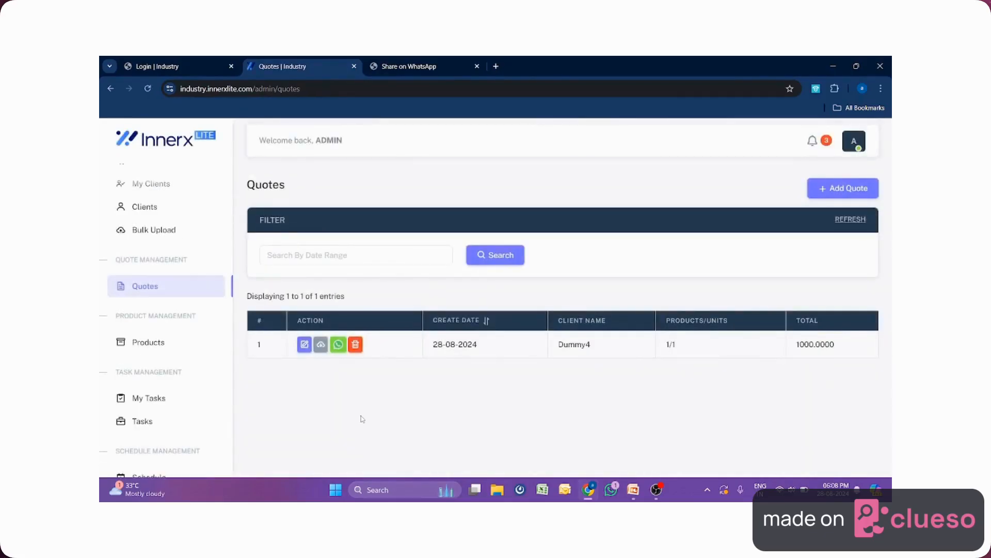
Look through the Products list, then switch to the My Tasks board.
left_click(145, 342)
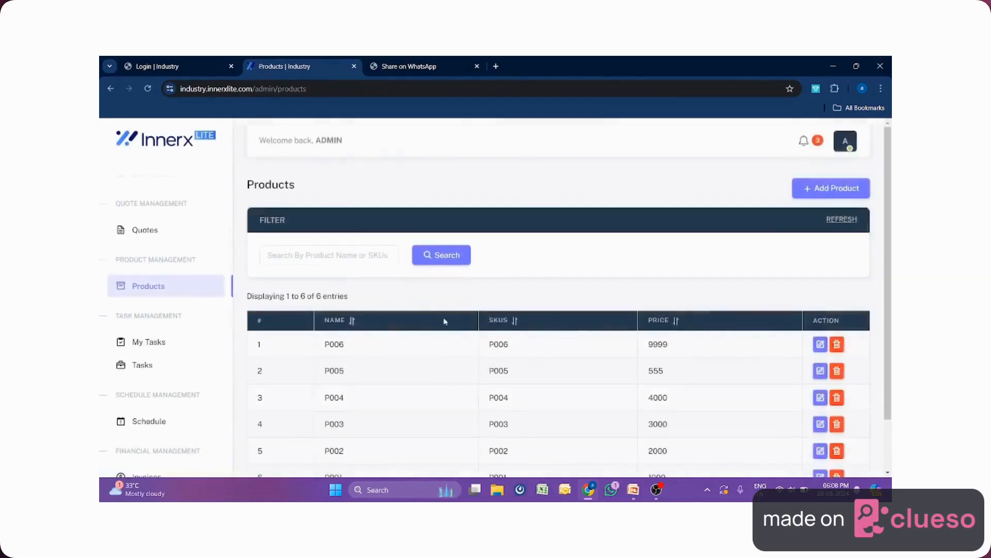
scroll(481, 321, "down", 1)
scroll(481, 321, "up", 1)
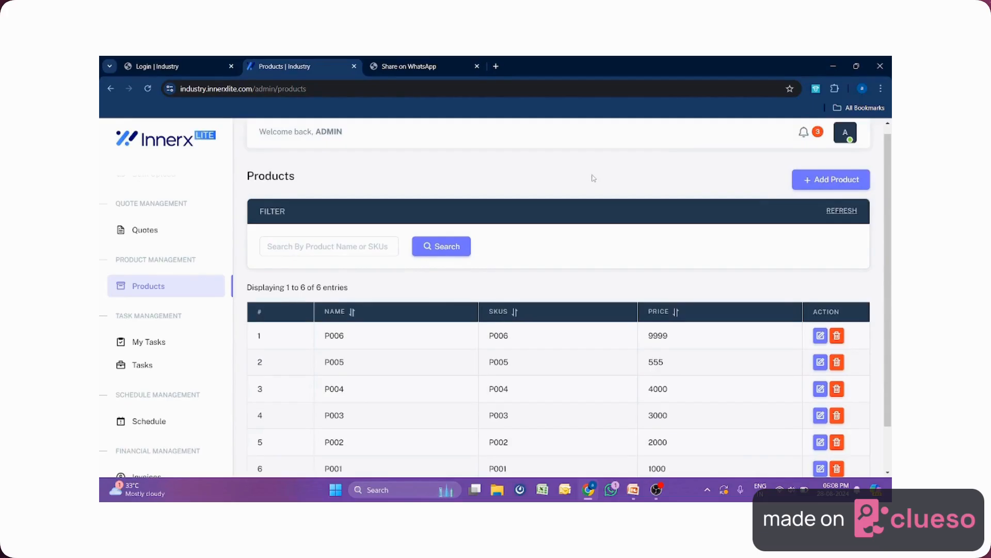
left_click(214, 344)
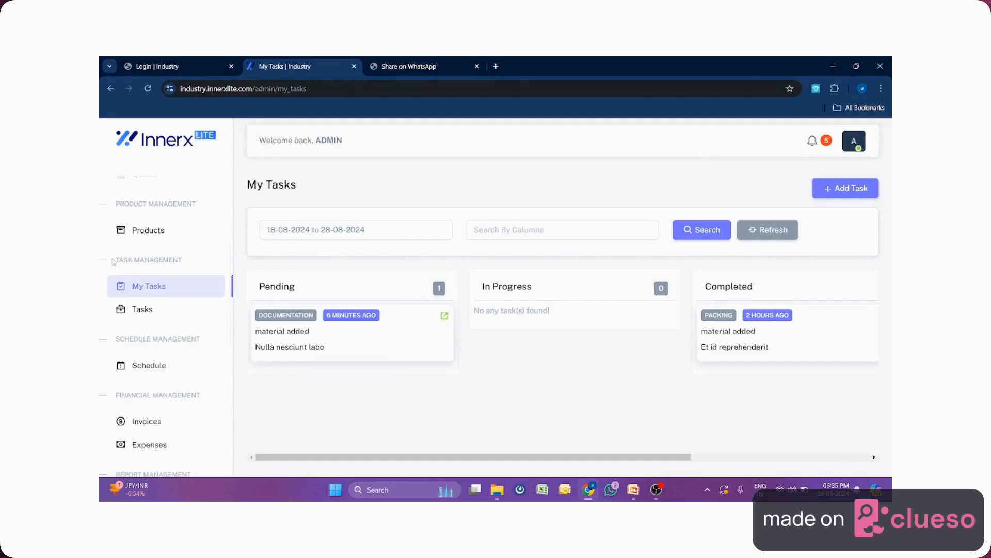
Start a new task from the Tasks list with Task ID 12 for client Dummy2.
left_click_drag(114, 259, 183, 263)
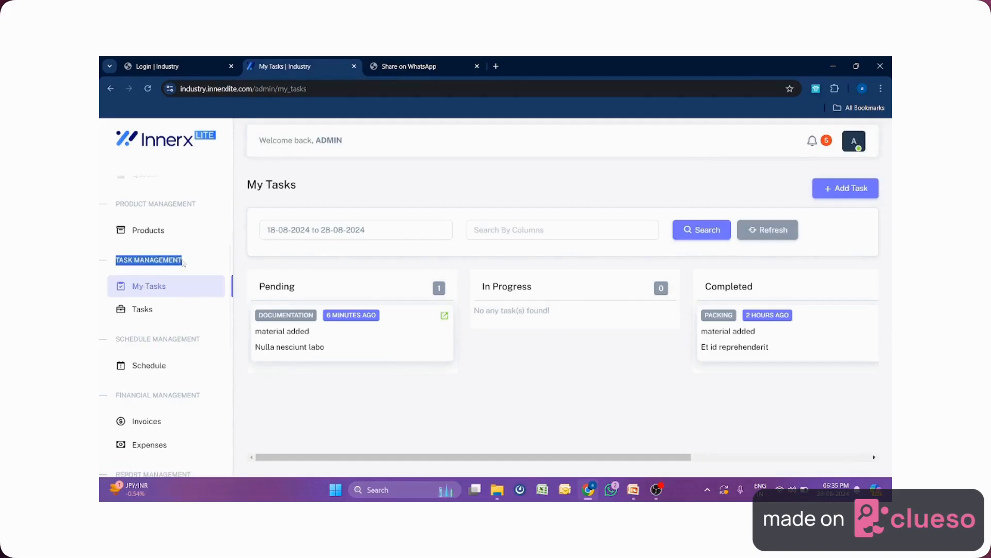
left_click(154, 312)
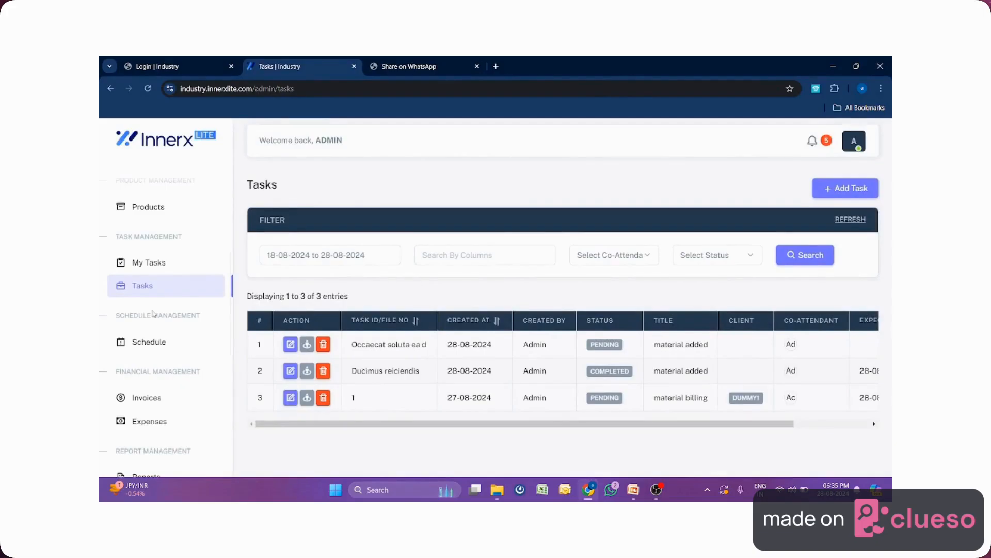
left_click(851, 189)
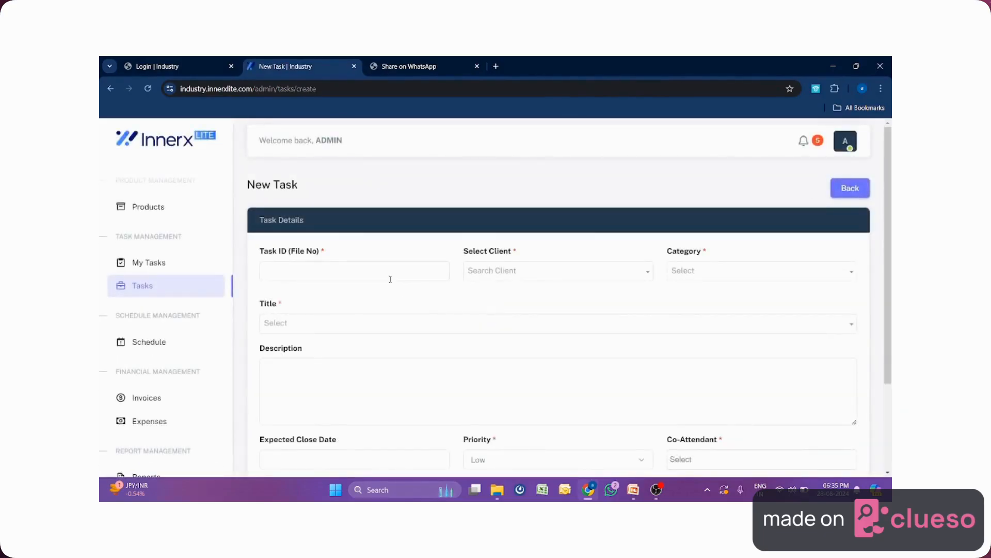
left_click(386, 274)
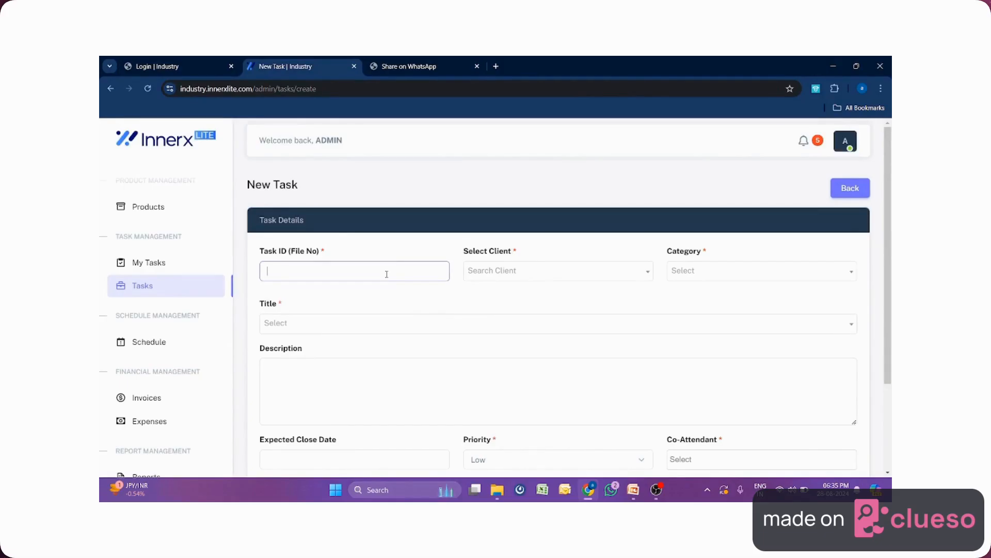
left_click(499, 270)
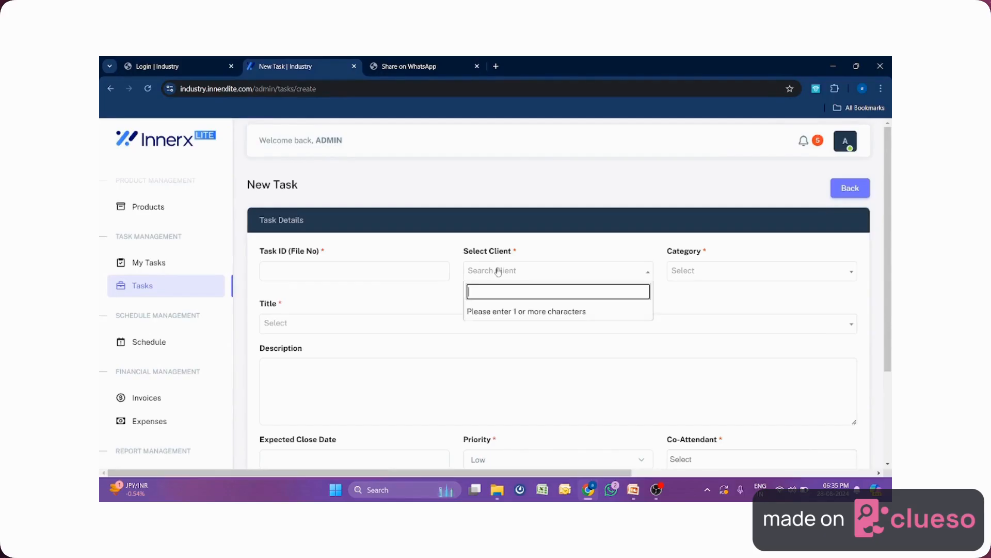
left_click(407, 272)
type("12")
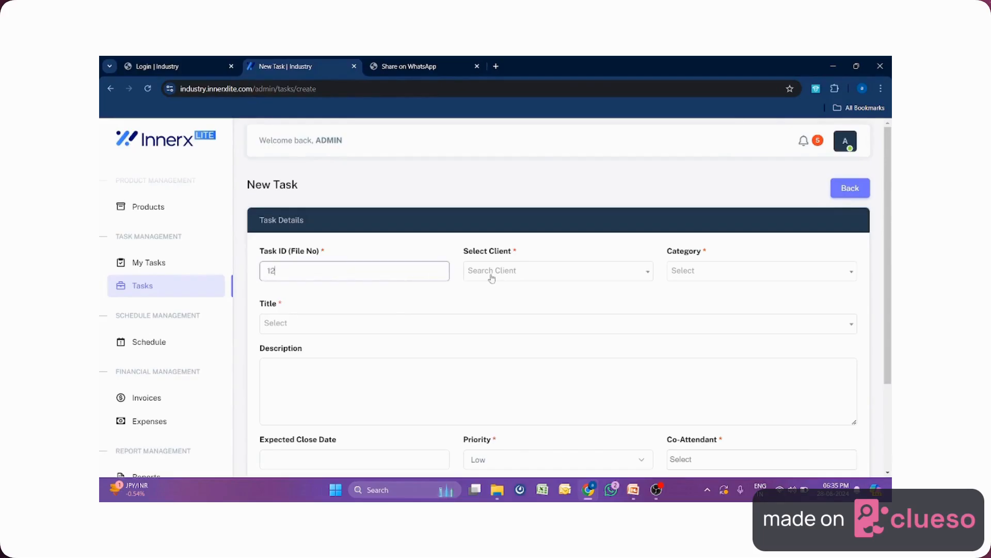
left_click(491, 274)
type("d")
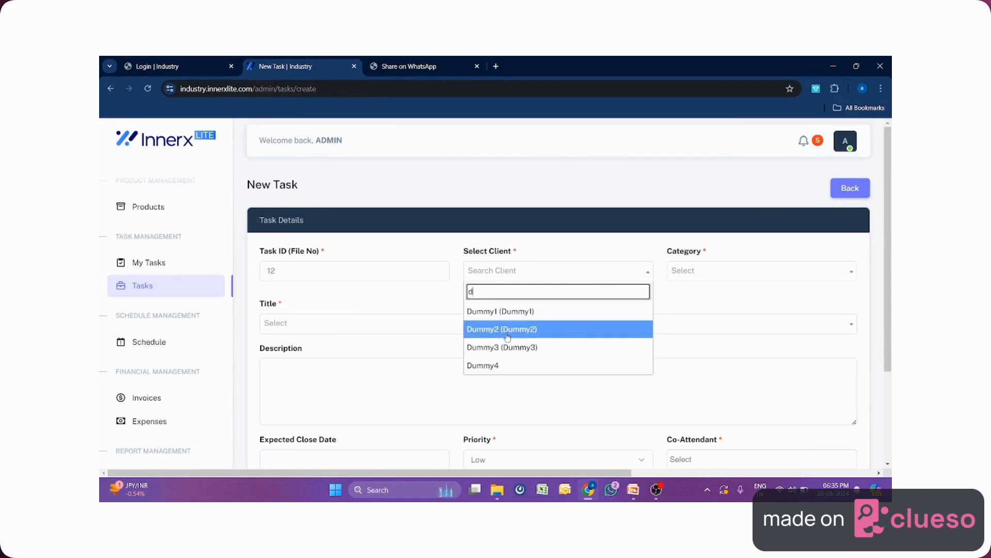
left_click(508, 337)
Set category Documentation, title material billing, and enter a short description.
left_click(698, 271)
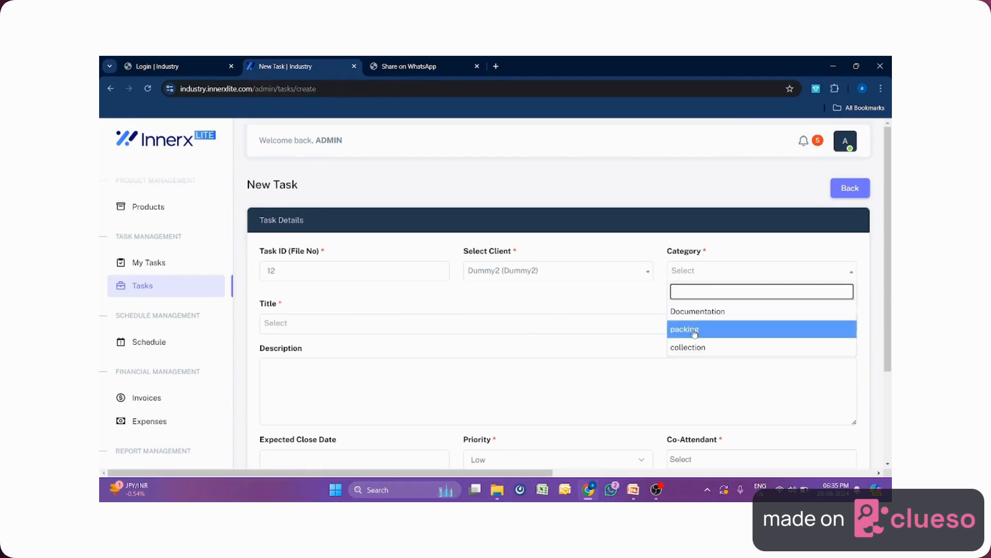
left_click(695, 312)
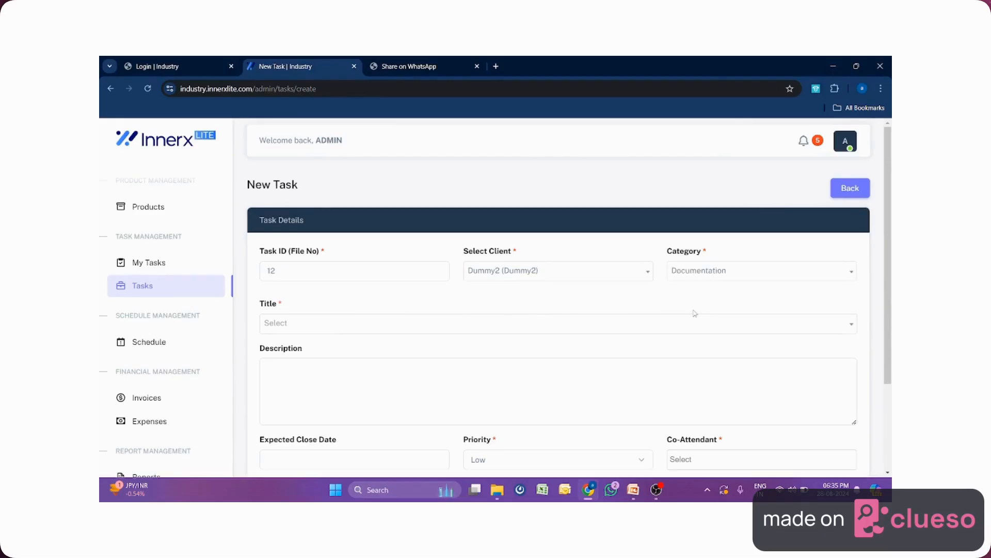
left_click(331, 323)
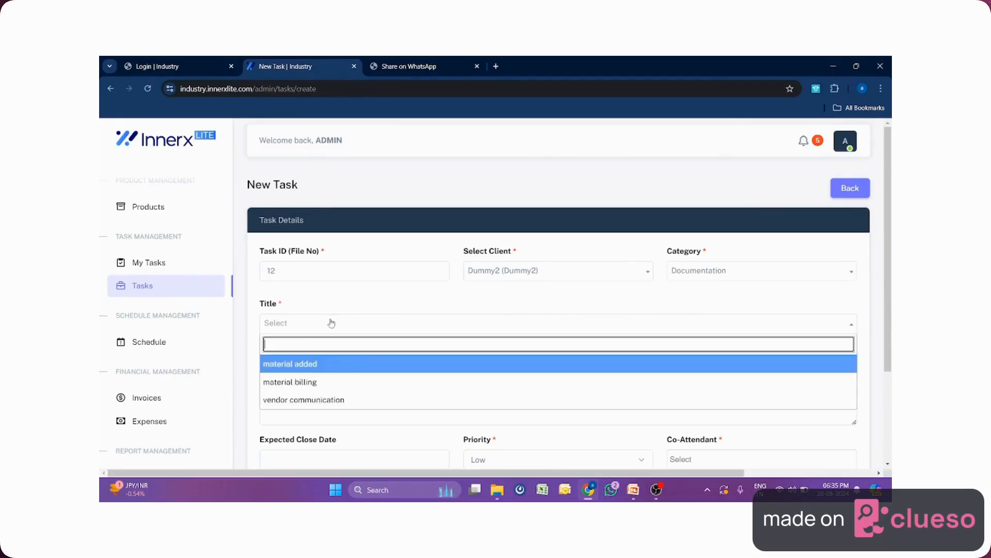
left_click(319, 382)
left_click(323, 372)
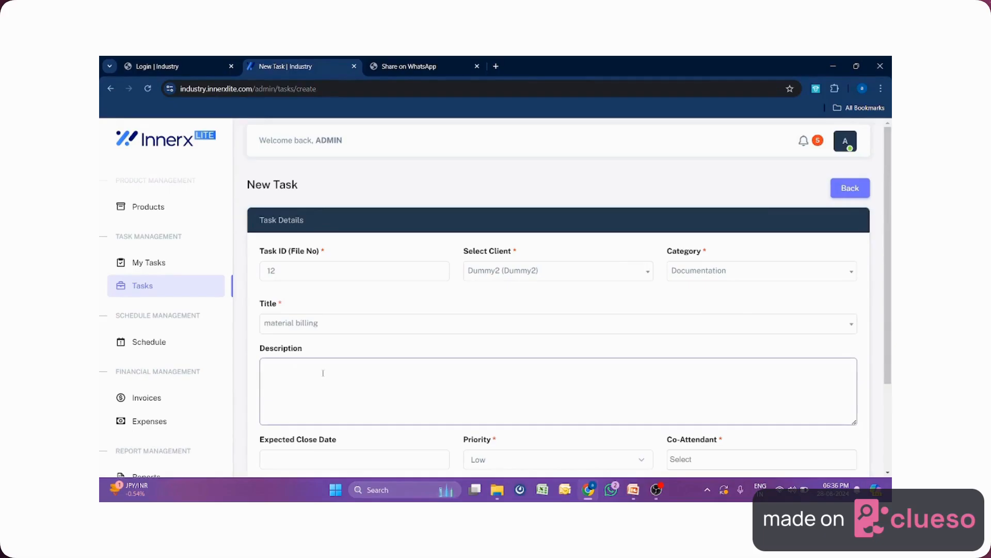
type("tes")
key("BackSpace")
key("BackSpace")
key("BackSpace")
type("txt")
Set the expected close date to 29-08-2024 and priority to High.
scroll(379, 365, "down", 3)
left_click(390, 340)
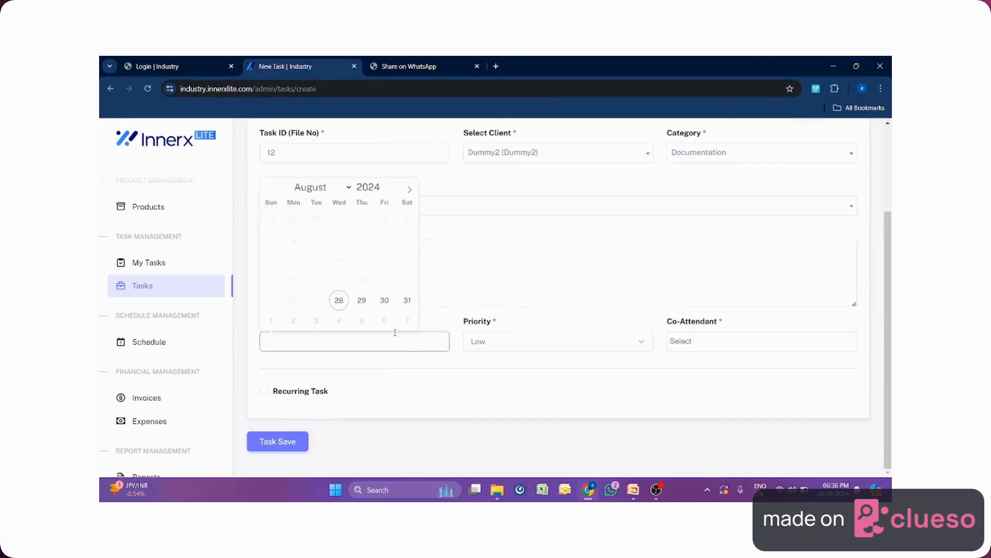
left_click(361, 299)
left_click(479, 334)
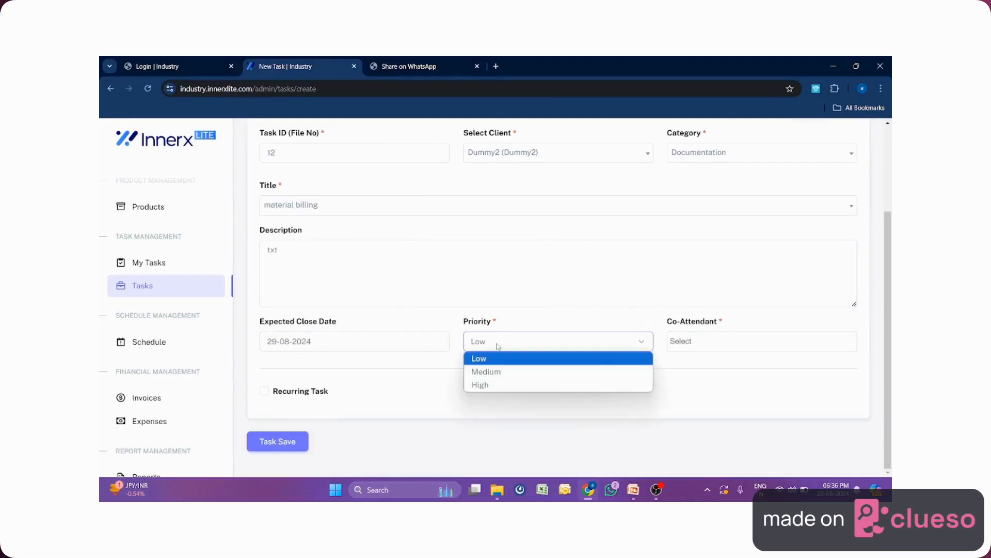
left_click(501, 385)
Make Admin the only co-attendant and mark the task as recurring.
left_click(700, 343)
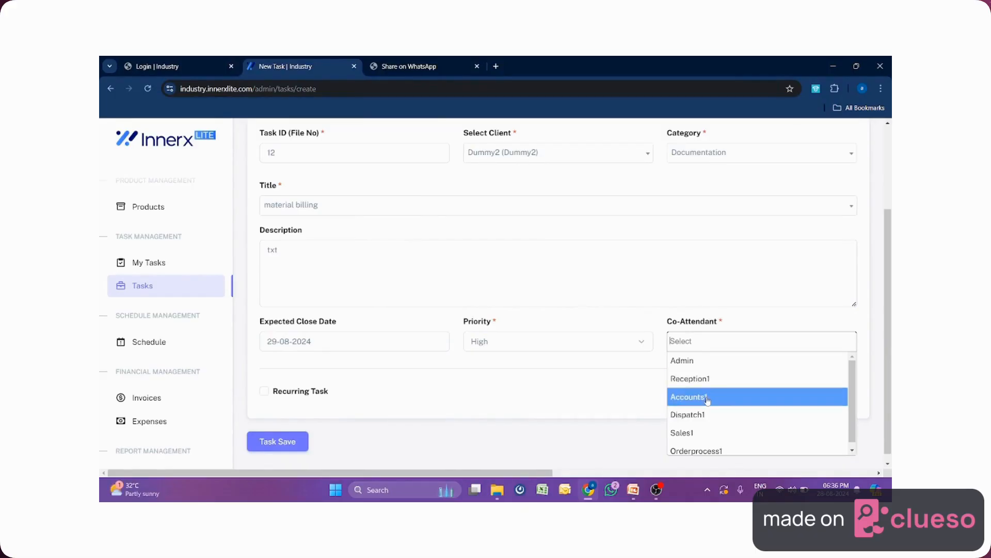
left_click(708, 400)
left_click(733, 342)
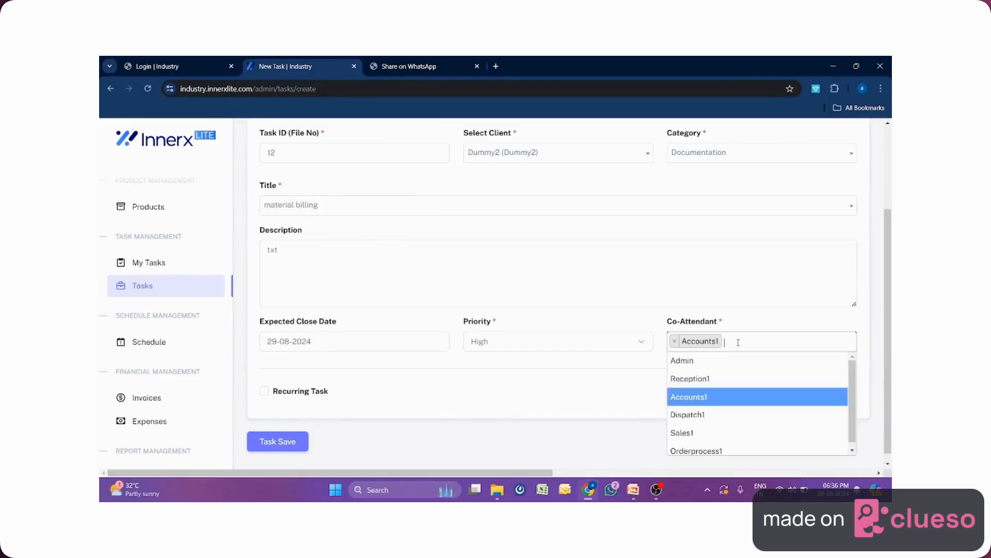
left_click(714, 361)
left_click(715, 341)
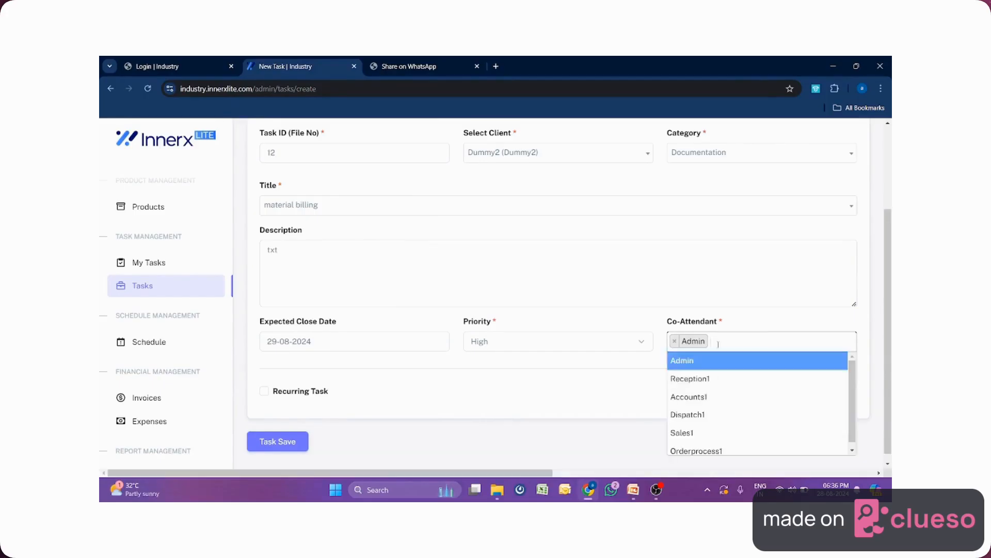
left_click(408, 386)
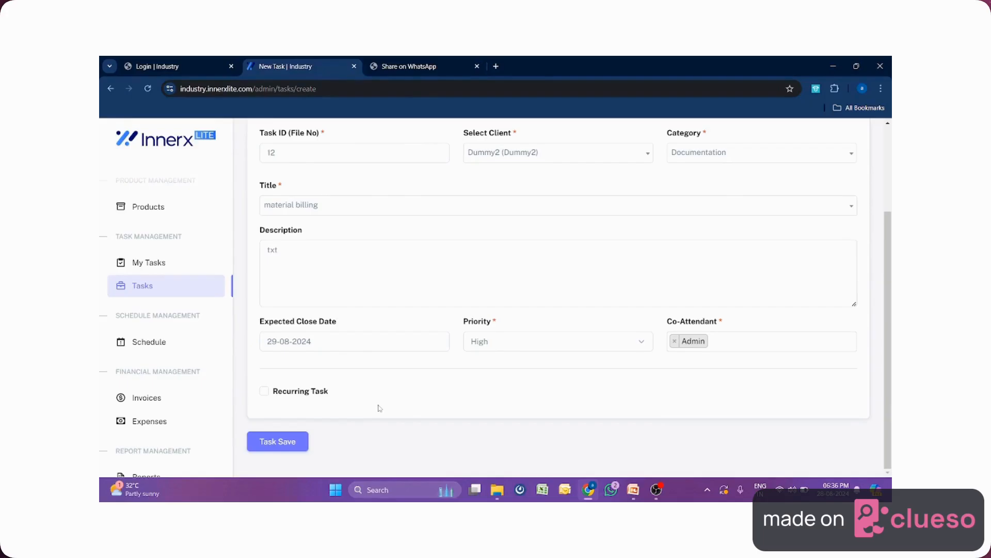
left_click(265, 391)
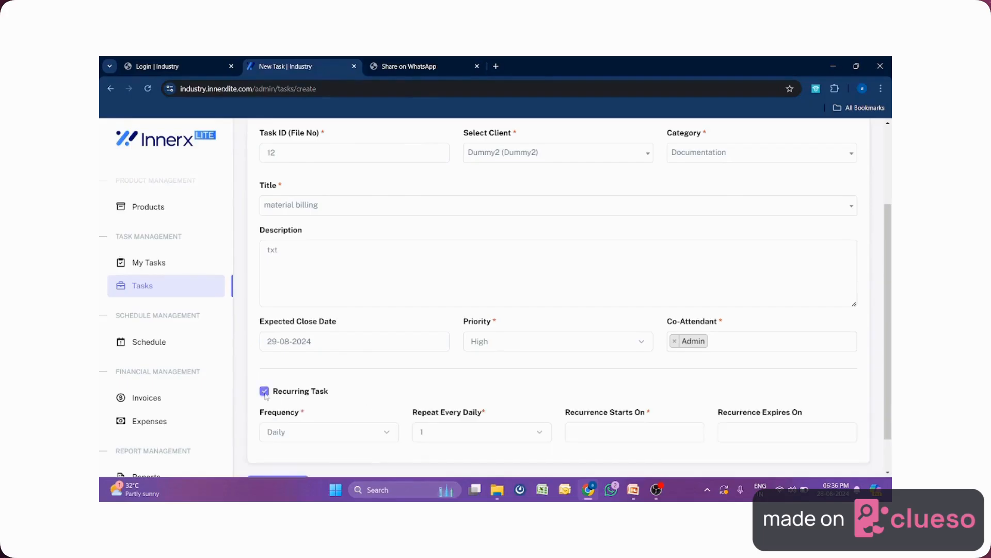
Choose Monthly recurrence frequency, then untick Recurring Task to make it one-time.
left_click(389, 433)
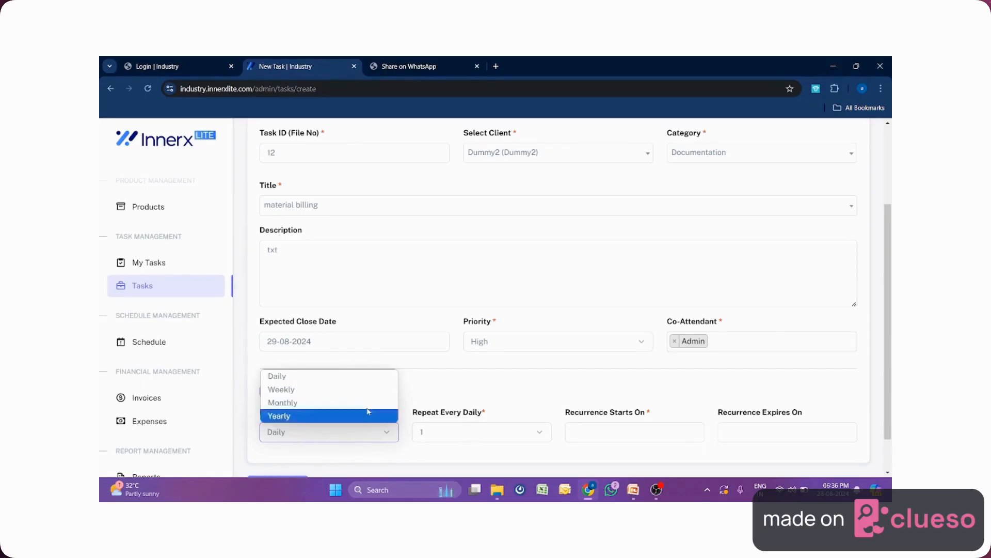
left_click(320, 403)
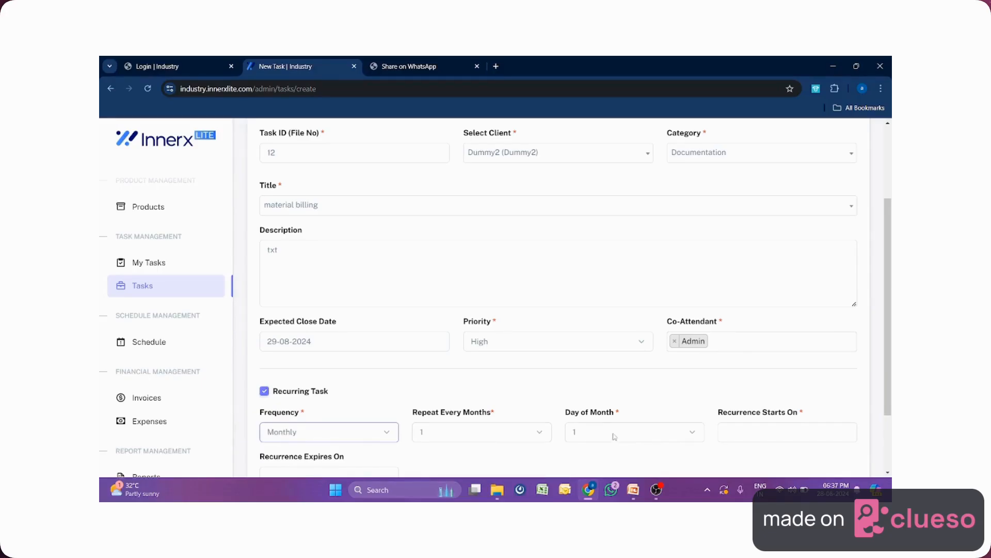
scroll(787, 426, "down", 2)
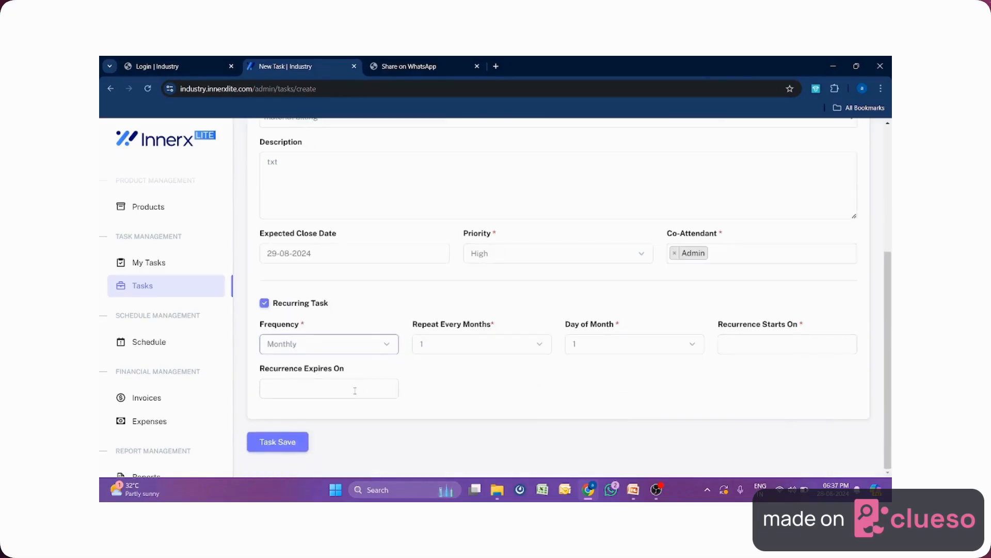
scroll(355, 390, "up", 1)
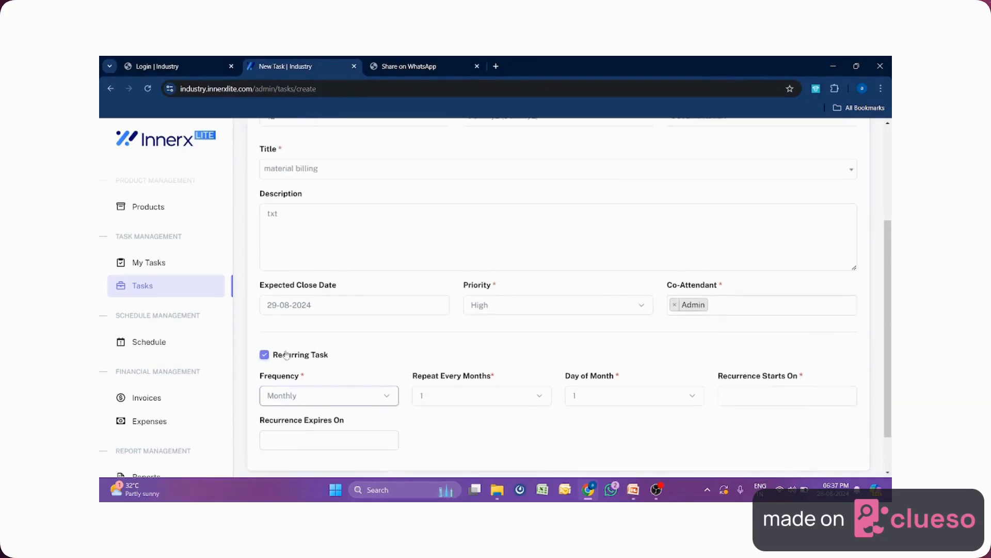
left_click(264, 356)
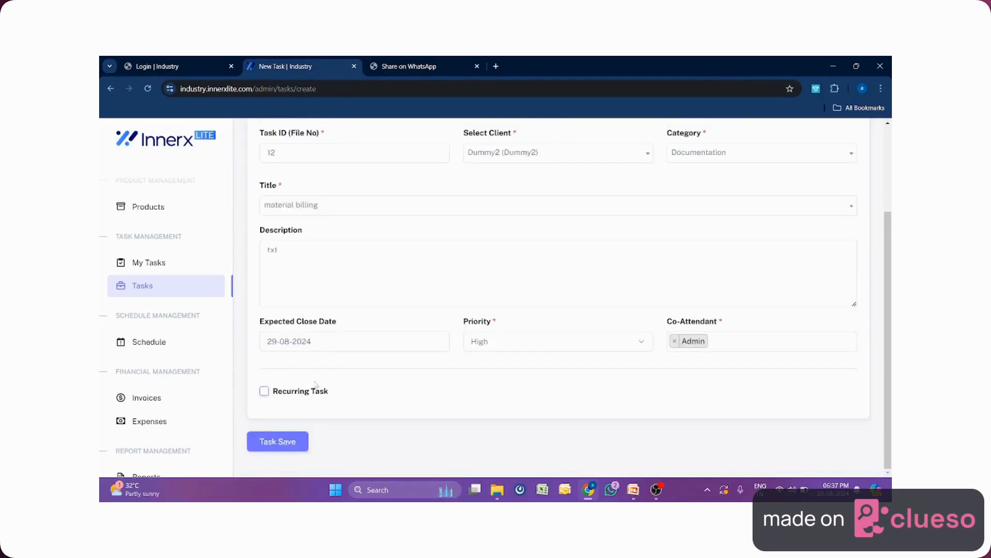
Save task 12 and view it under Pending on the My Tasks board.
left_click(277, 441)
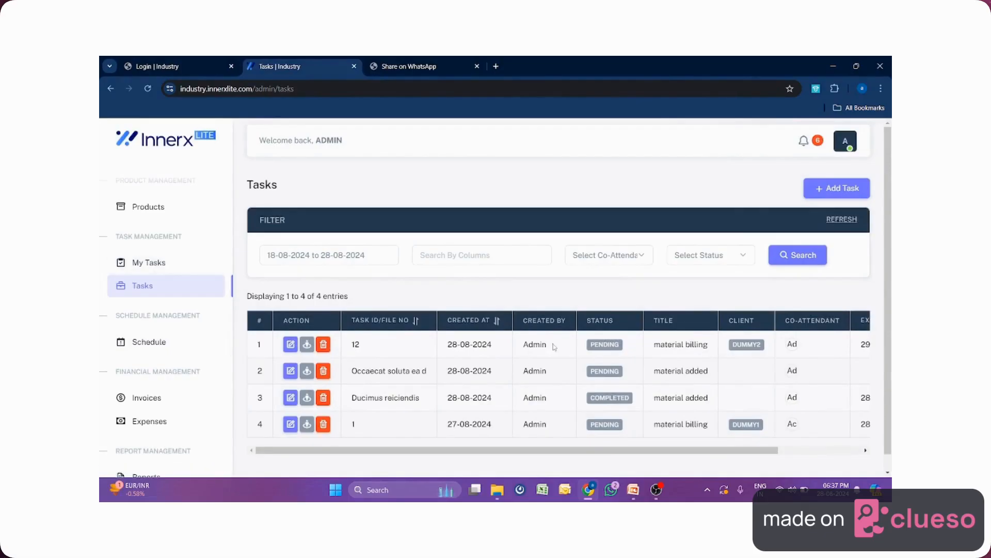
left_click_drag(557, 346, 518, 346)
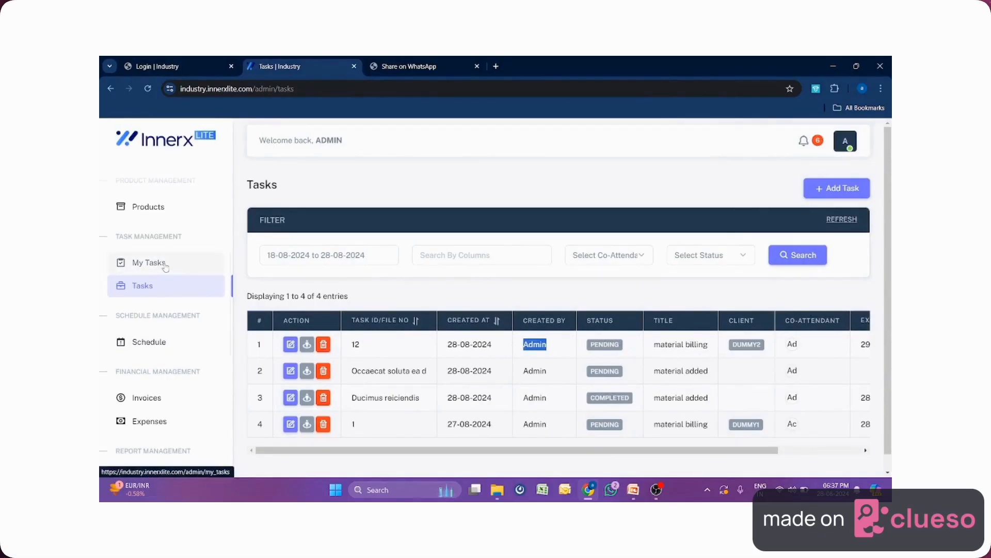
left_click(149, 263)
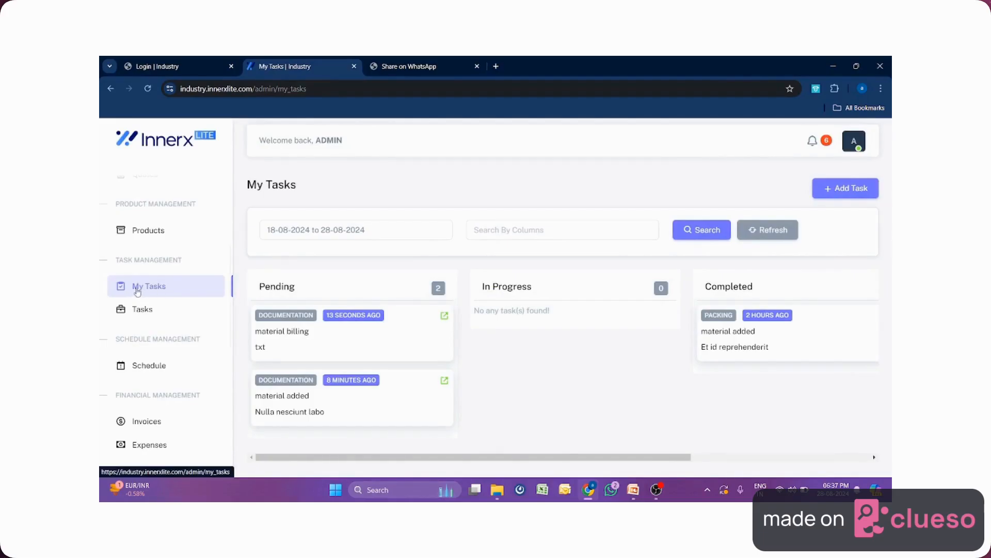
Open material billing and log the comment 'test remarks' with status Completed.
left_click(445, 321)
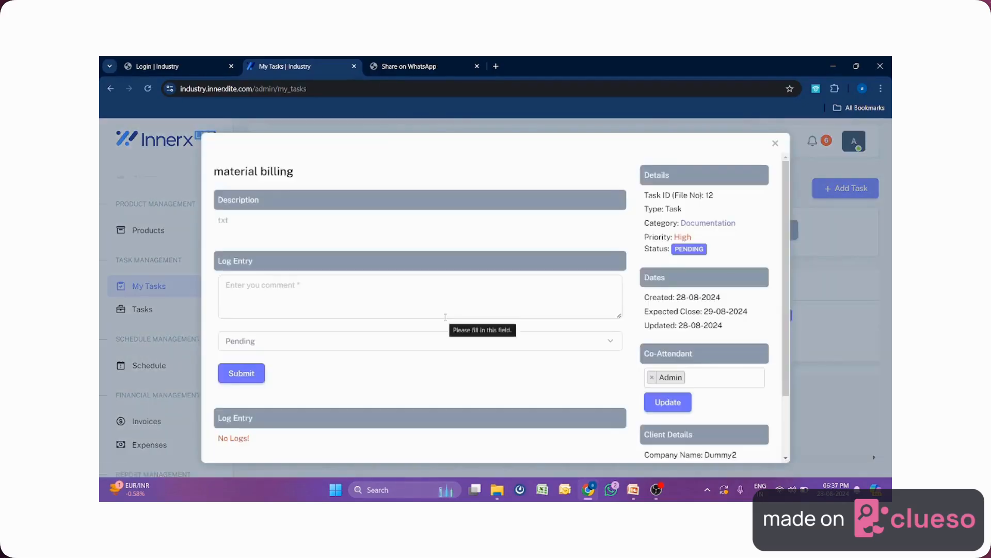
left_click(346, 311)
type("te")
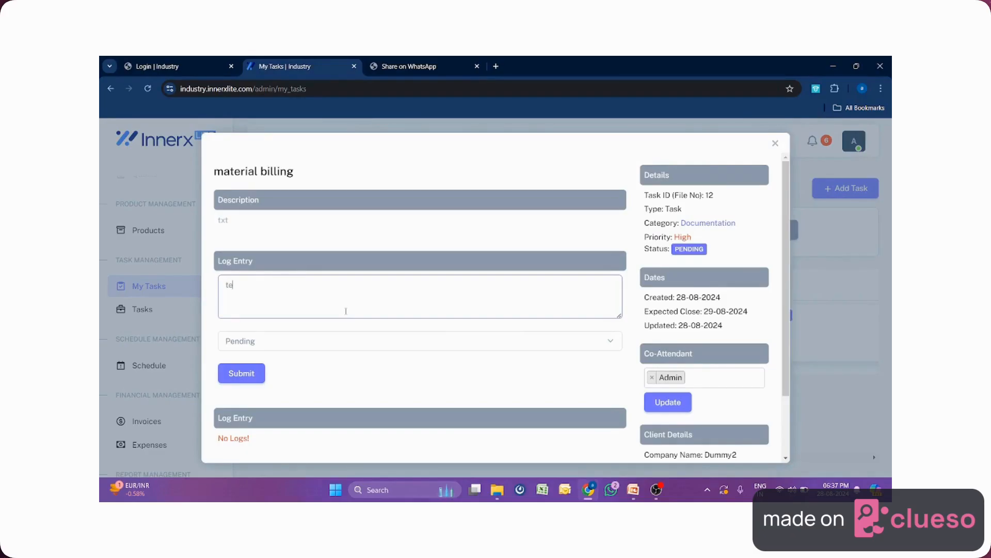
type("st remarks")
left_click(360, 341)
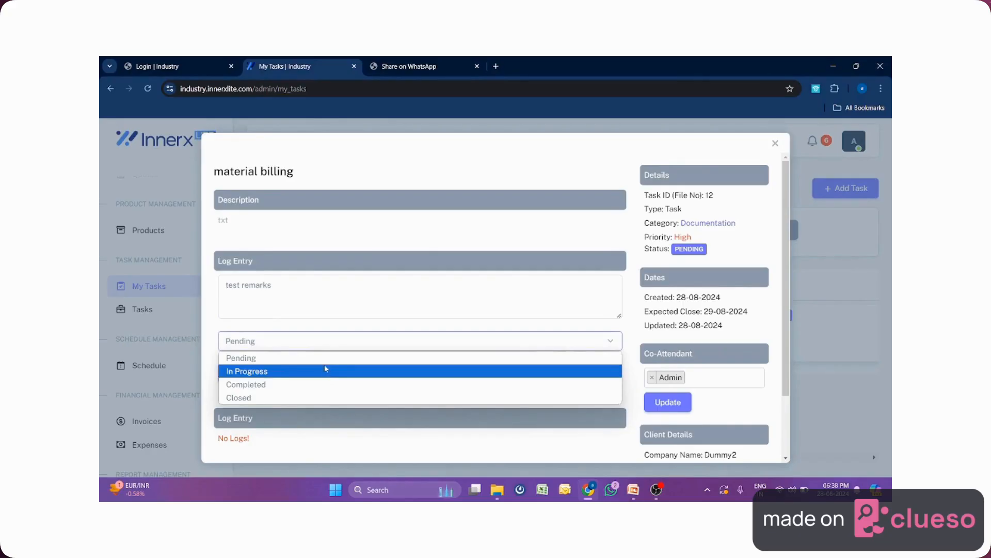
left_click(323, 383)
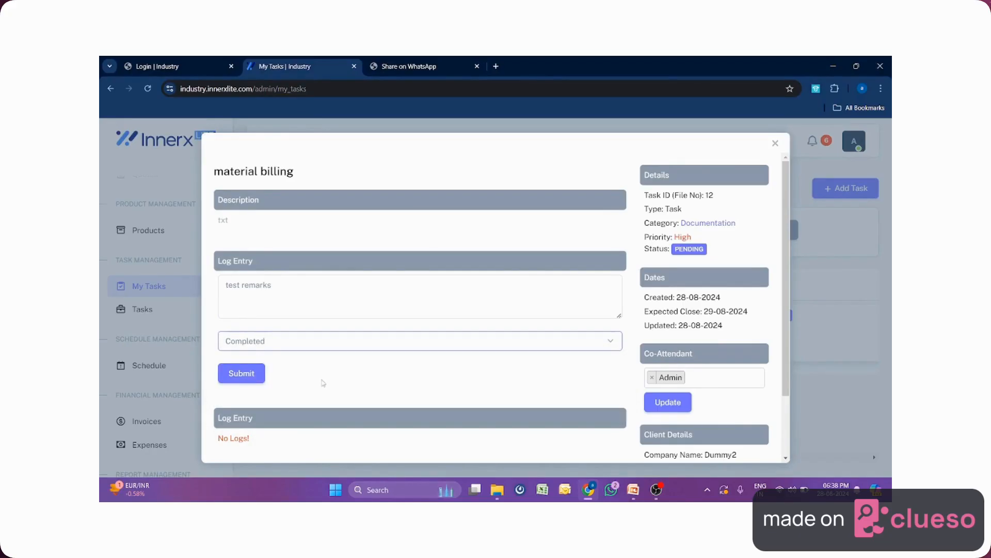
Add Dispatch1 as co-attendant, update it, and submit the log entry.
left_click(703, 377)
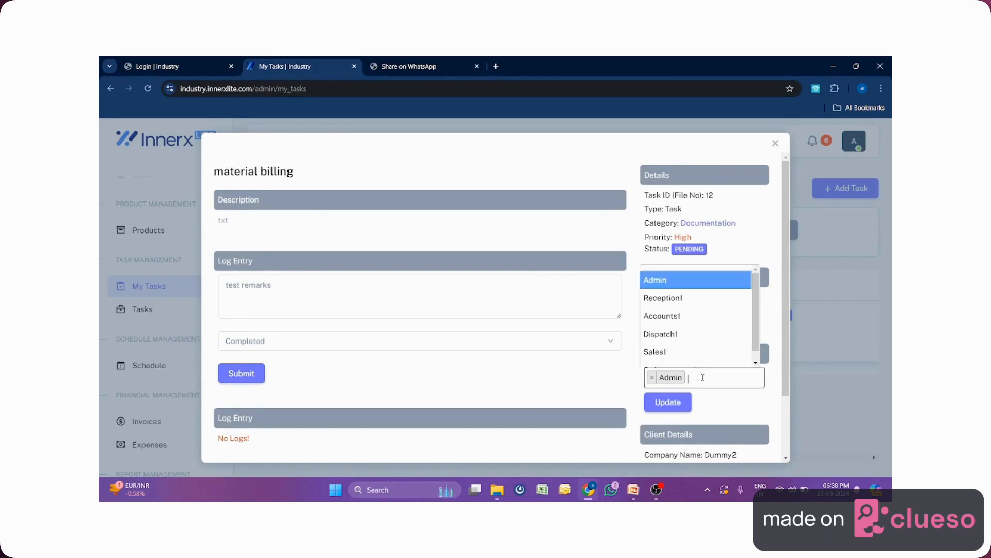
left_click(699, 334)
left_click(649, 406)
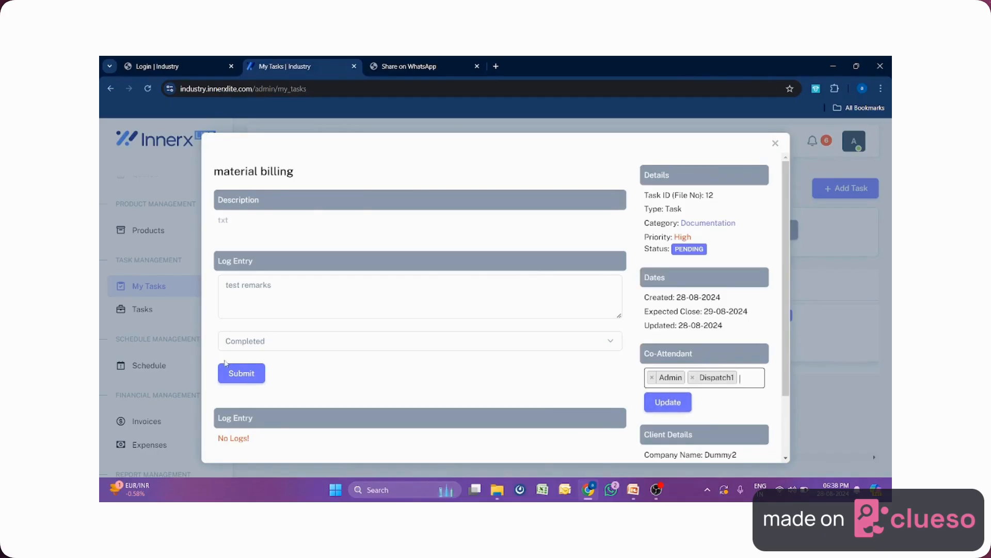
left_click(664, 402)
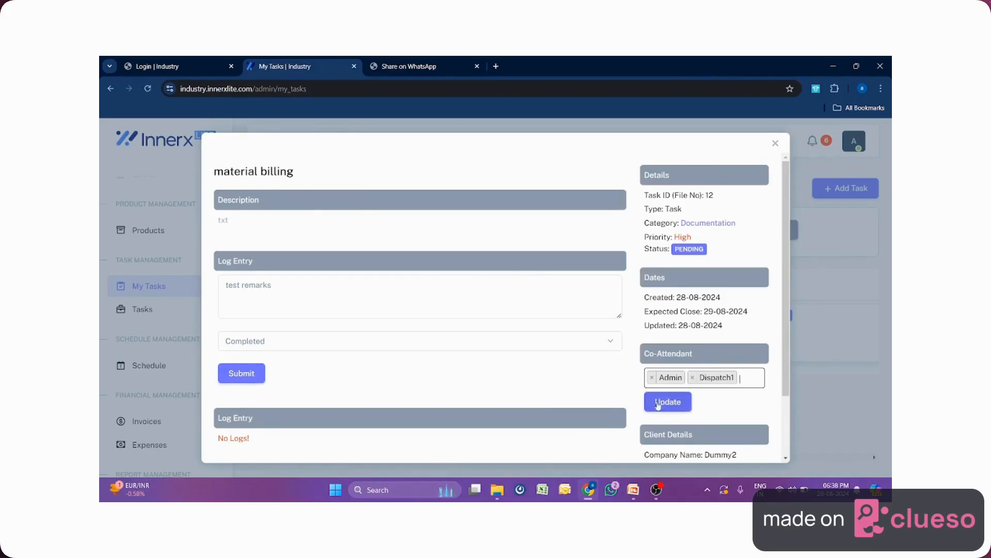
left_click(247, 373)
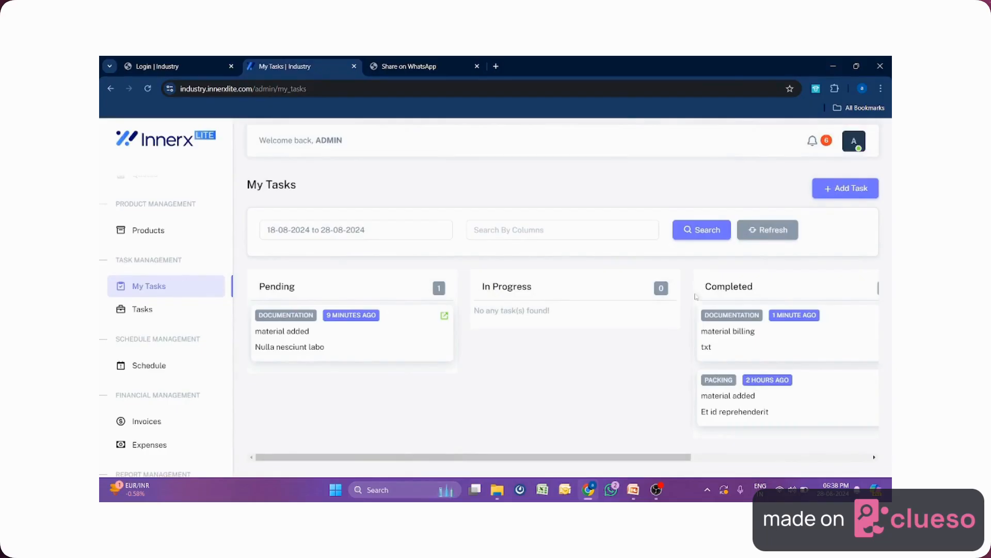
Return to the Tasks list, then open the Schedule calendar.
left_click(148, 311)
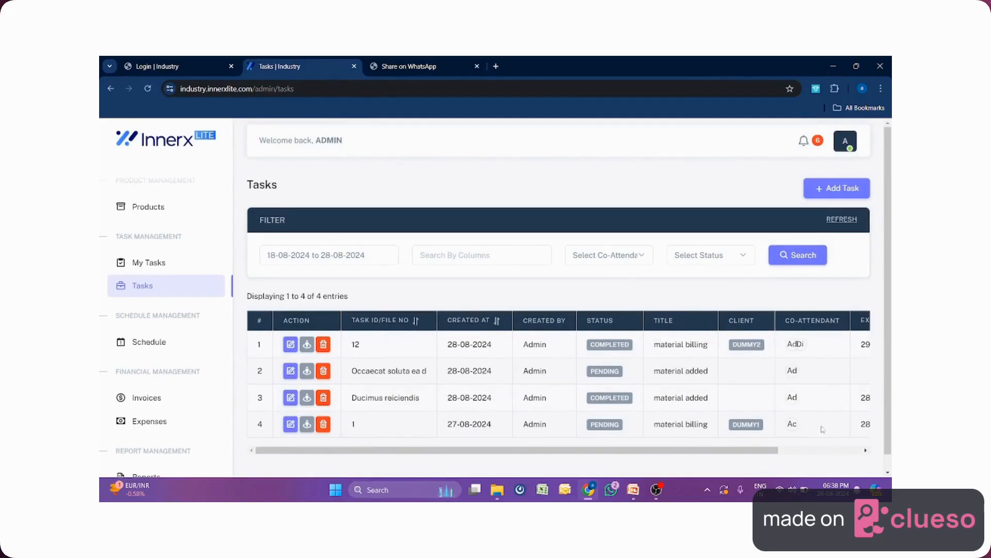
left_click_drag(201, 315, 115, 316)
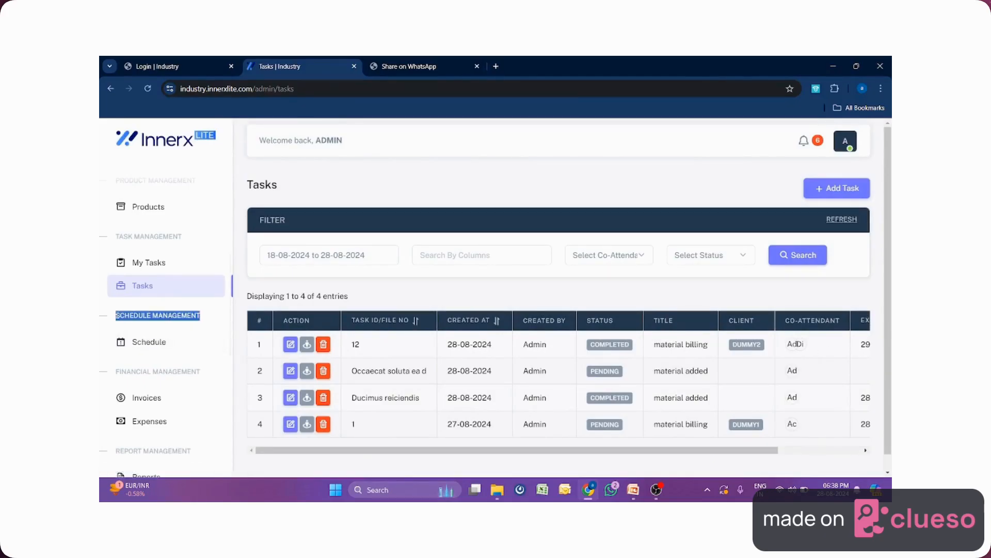
left_click(156, 347)
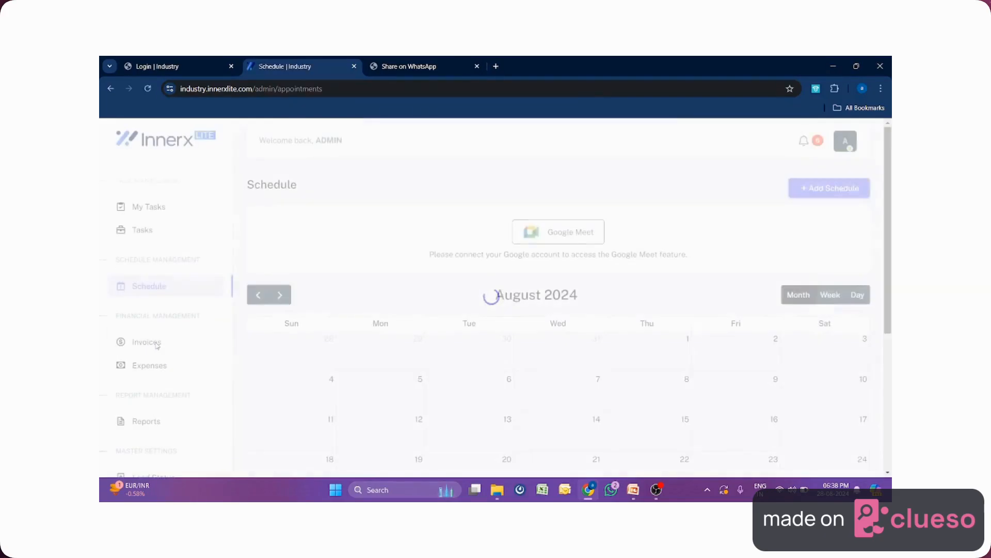
Start a new schedule entry for client Dummy1.
scroll(351, 362, "down", 2)
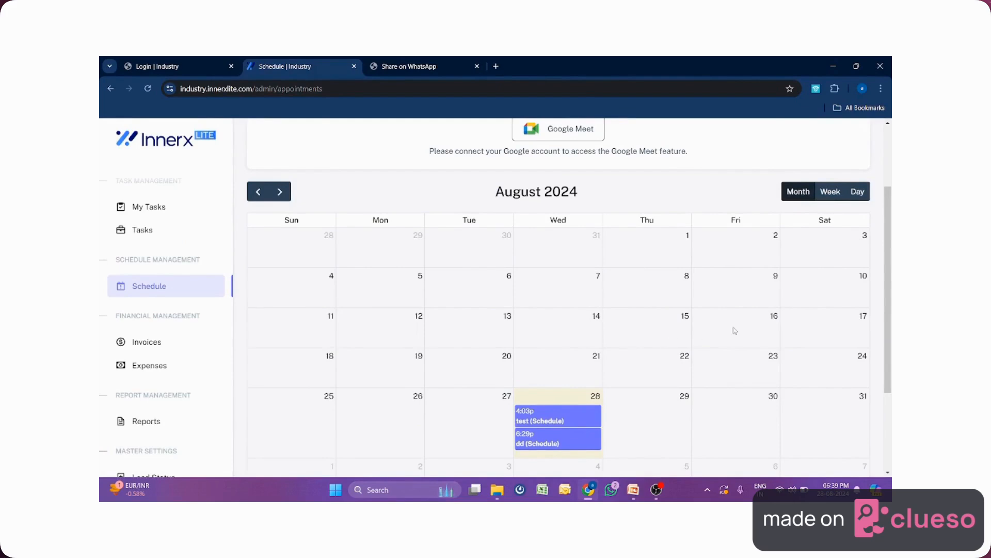
scroll(713, 299, "up", 2)
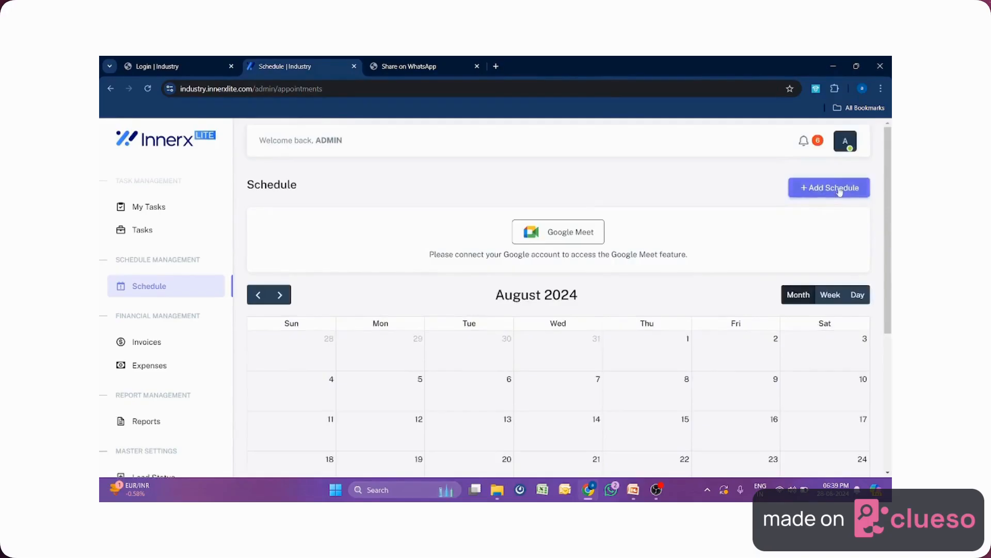
left_click(839, 188)
left_click(373, 200)
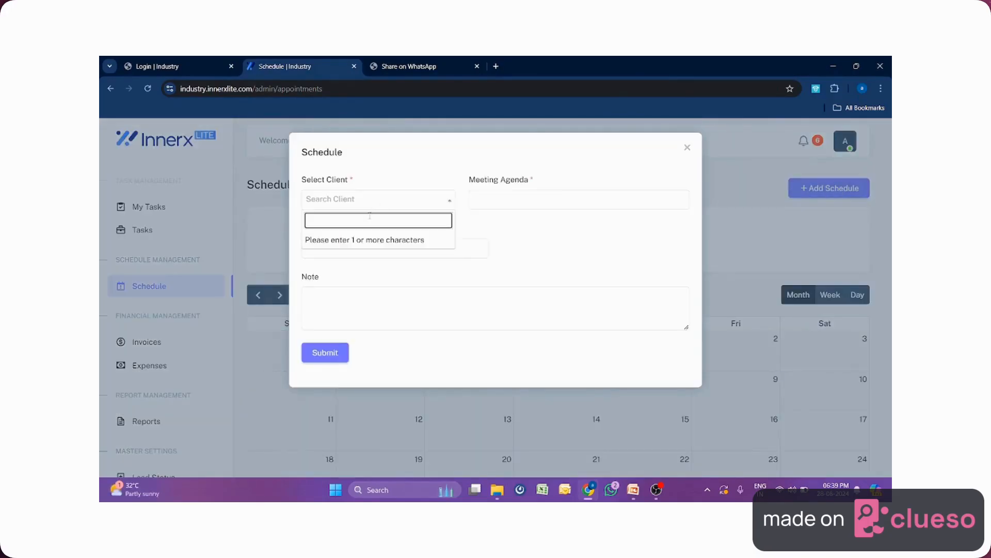
type("d")
left_click(359, 240)
Give it agenda 'delivery', date 30-08-2024, note 'test', and submit.
left_click(515, 201)
type("d")
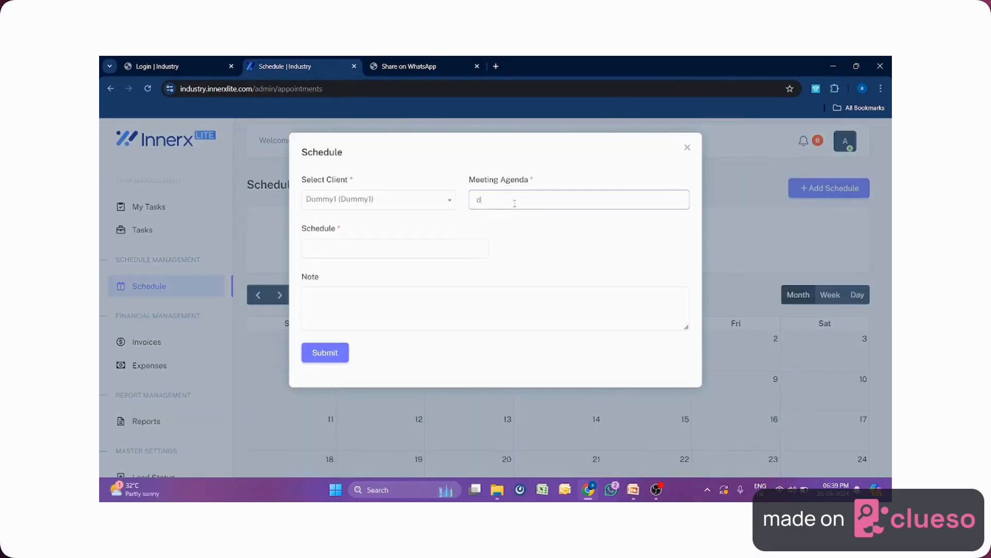
type("elivery")
left_click(414, 248)
left_click(427, 382)
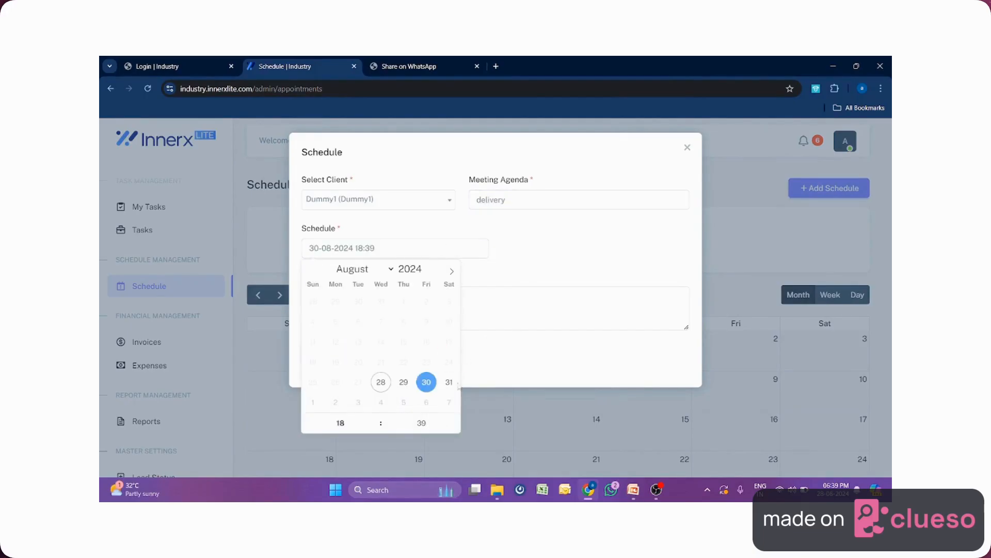
left_click(525, 317)
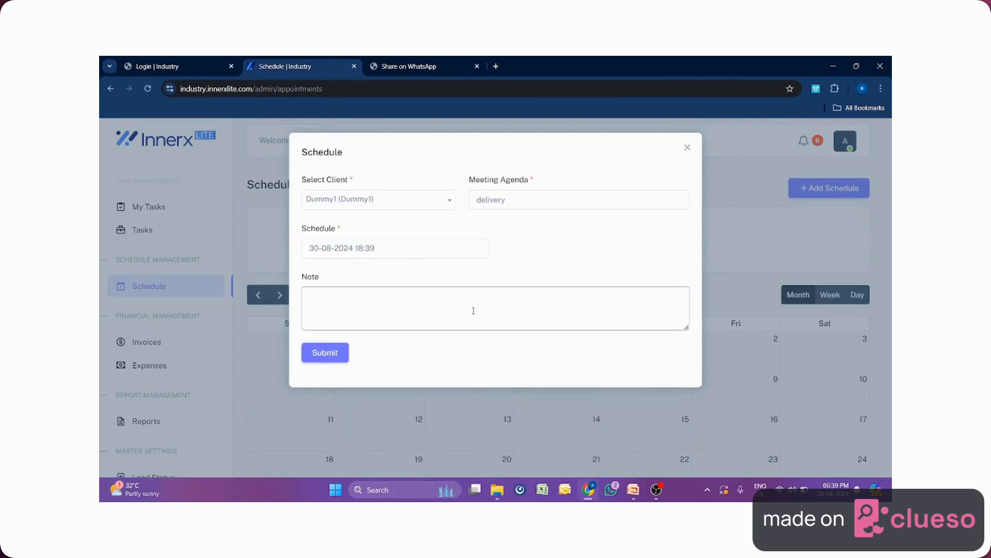
type("test")
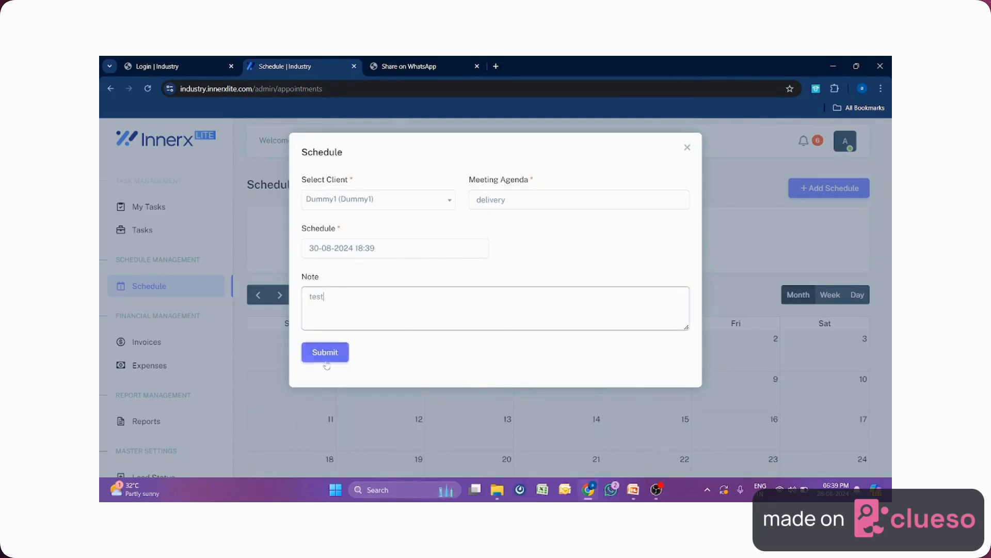
left_click(325, 353)
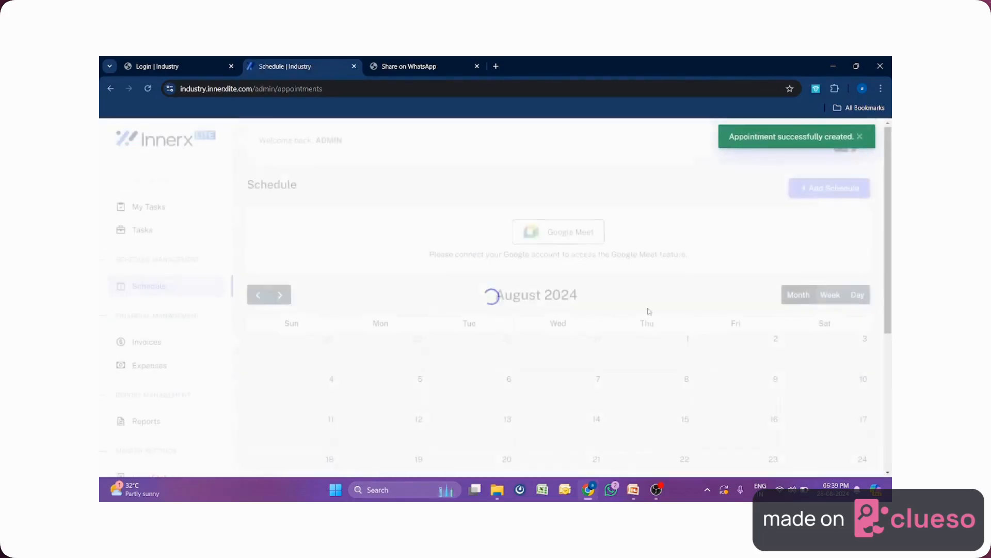
scroll(691, 324, "down", 4)
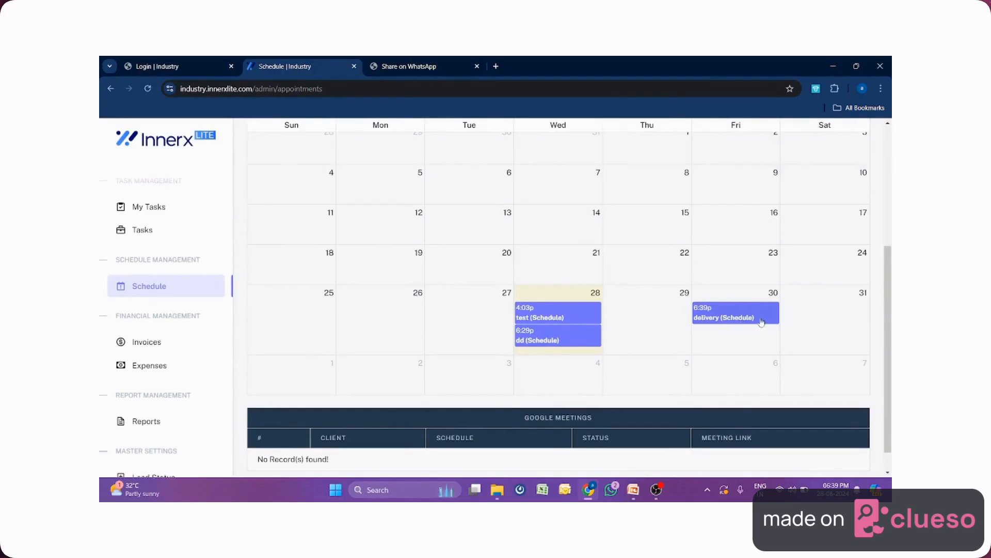
Switch the calendar to a Day view of August 28, then to Week view, then back to Month view.
scroll(761, 321, "down", 1)
scroll(759, 330, "up", 4)
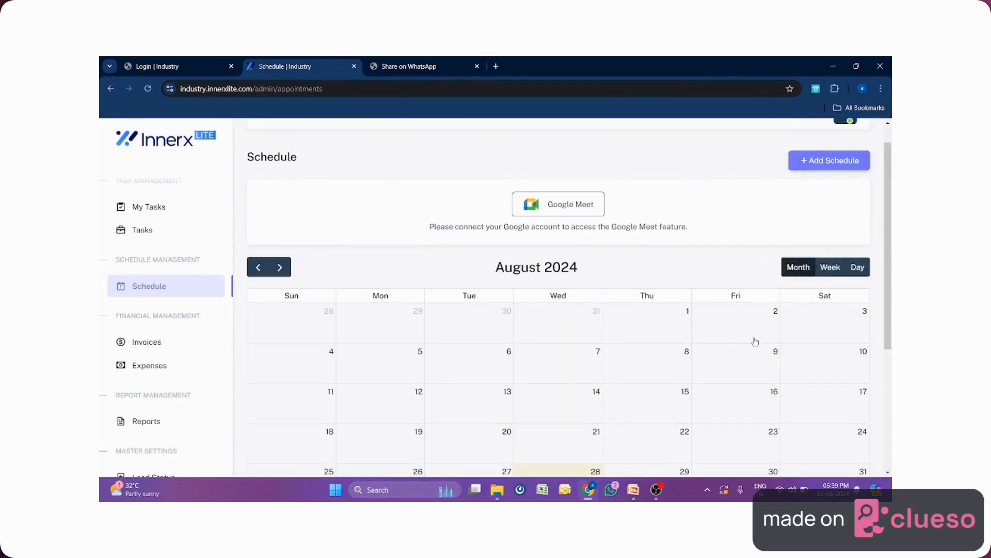
left_click(857, 267)
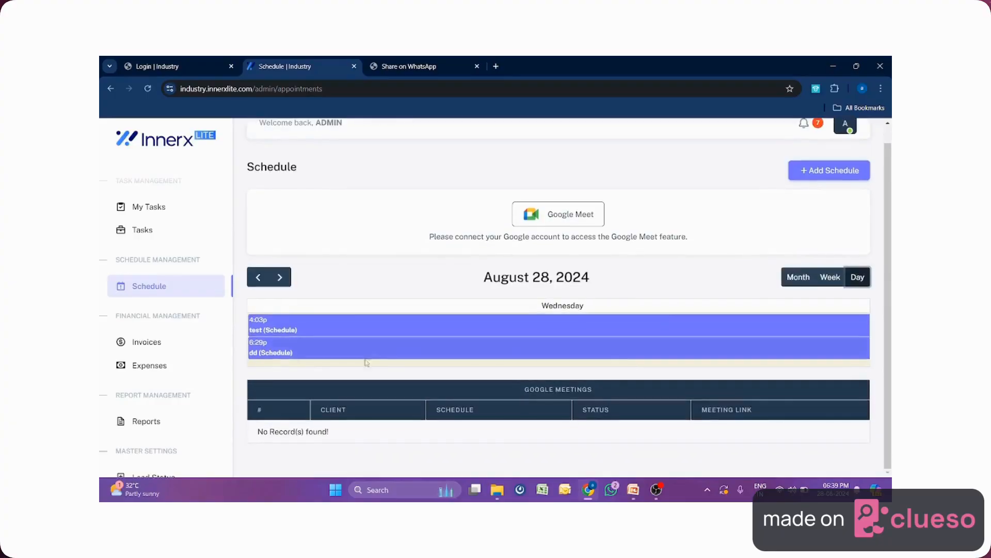
left_click(827, 280)
left_click(798, 277)
Go to the Invoices list showing the three existing invoices for Dummy1 and Dummy4.
scroll(795, 301, "down", 1)
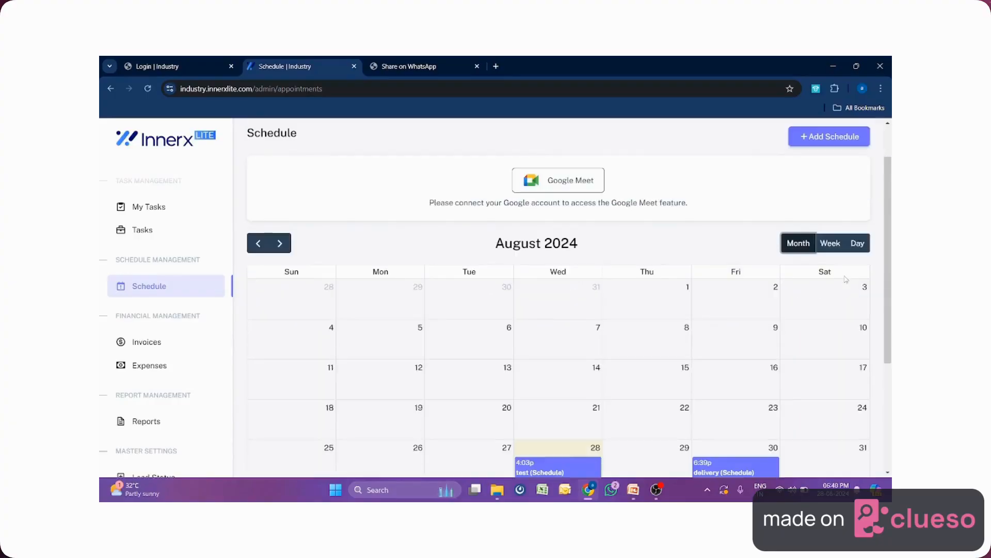
left_click_drag(219, 316, 115, 313)
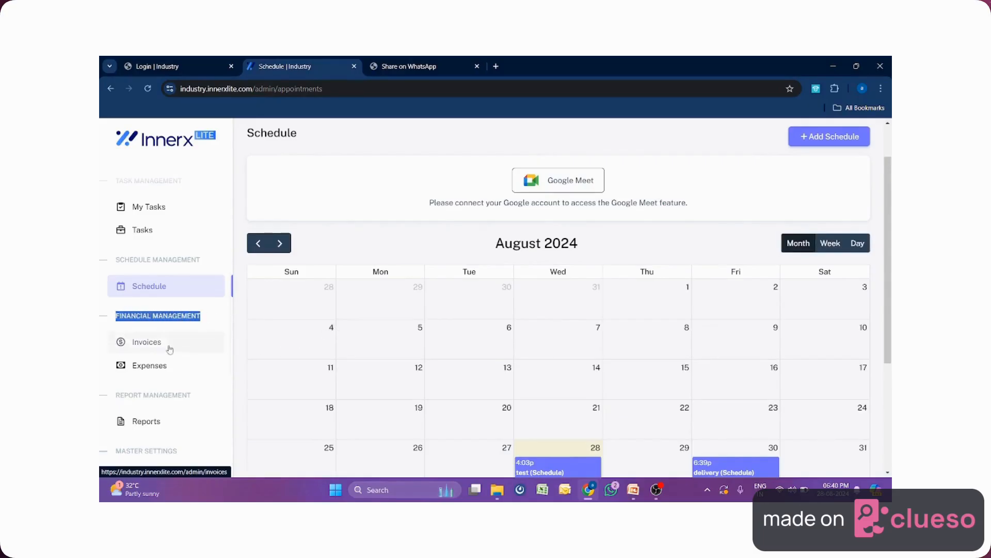
left_click(149, 344)
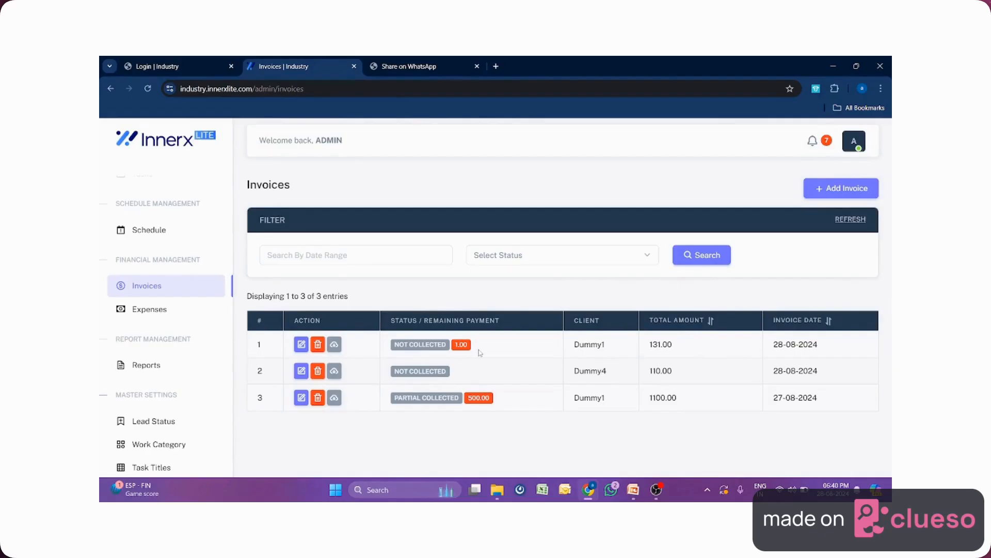
Start a new invoice for client Dummy1 with status Partial Collected and payment method Cash.
left_click(843, 189)
left_click(361, 270)
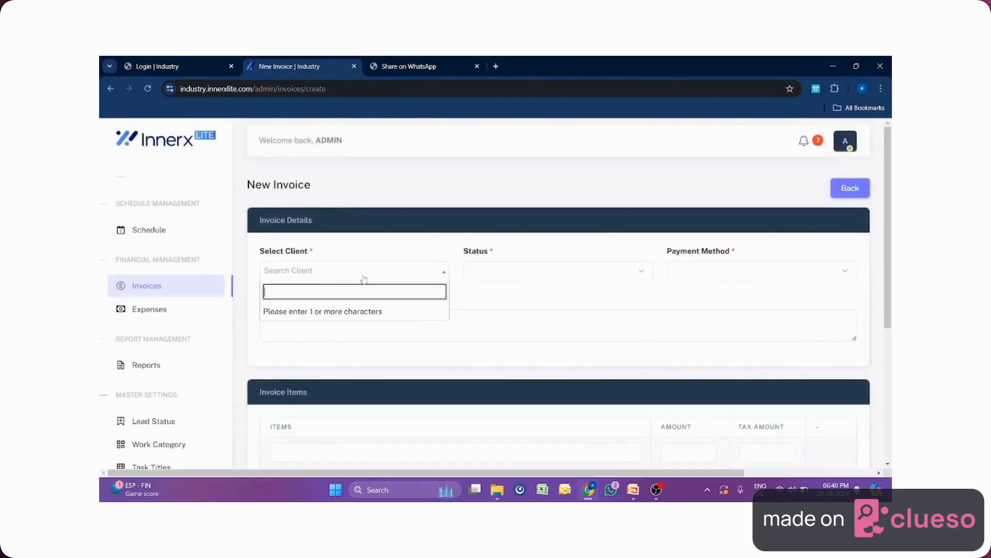
type("d")
left_click(339, 309)
left_click(506, 277)
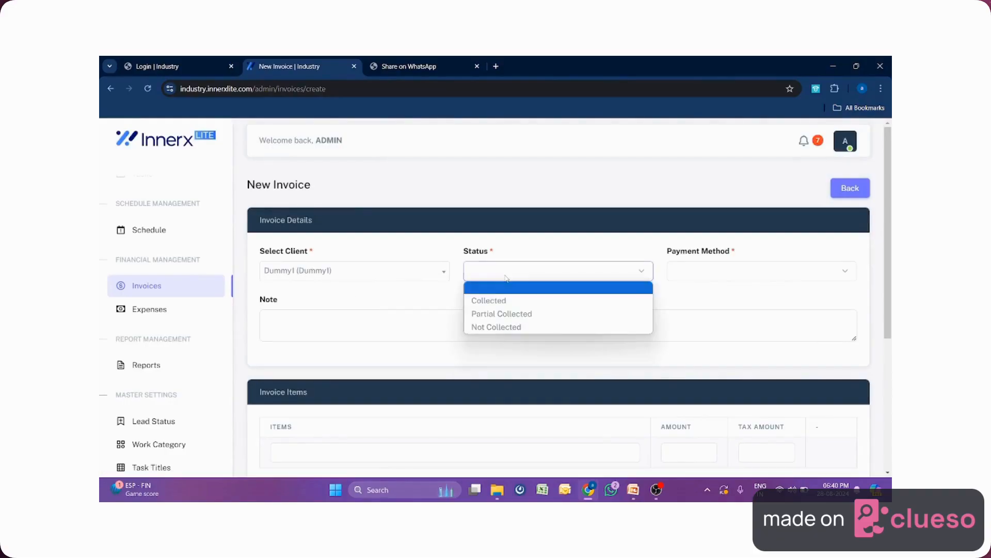
left_click(507, 314)
left_click(720, 271)
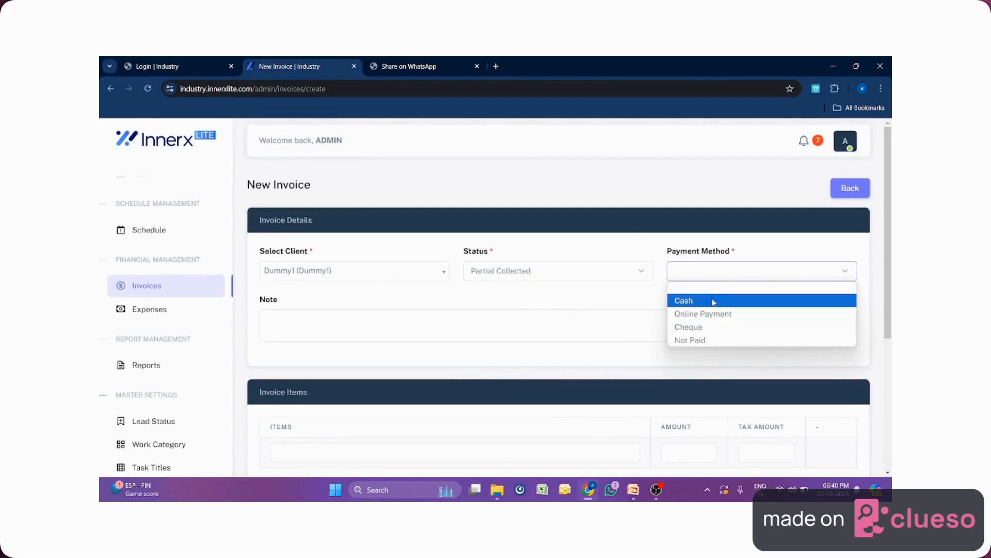
left_click(714, 301)
Add item 'pool' at amount 8500 with tax 0 and remaining 1500, then save the invoice.
scroll(487, 342, "down", 3)
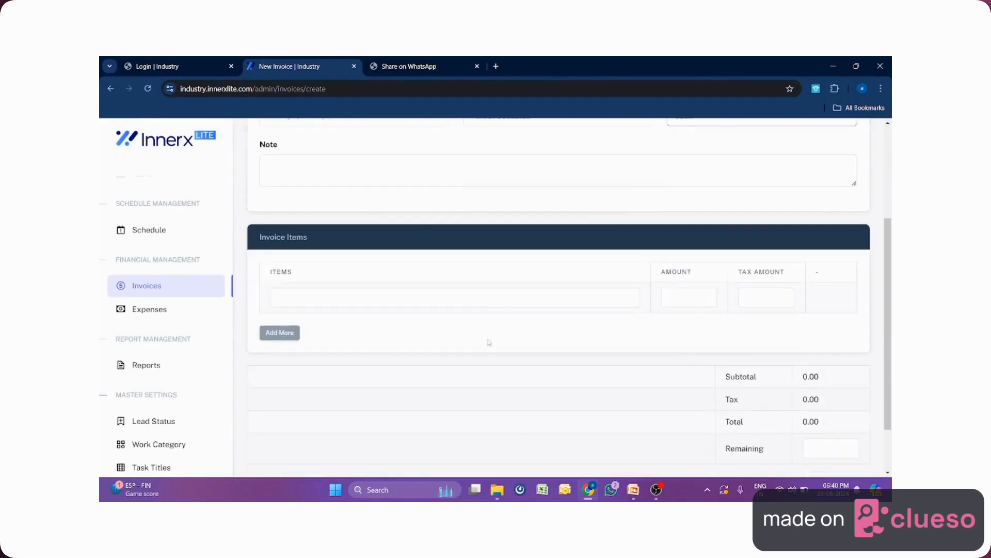
left_click(488, 294)
type("pool")
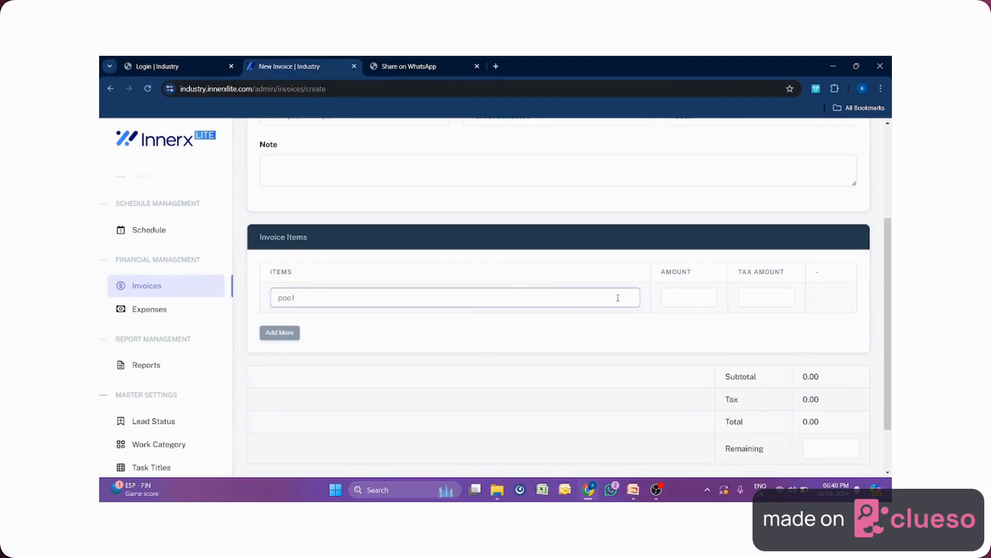
left_click(692, 300)
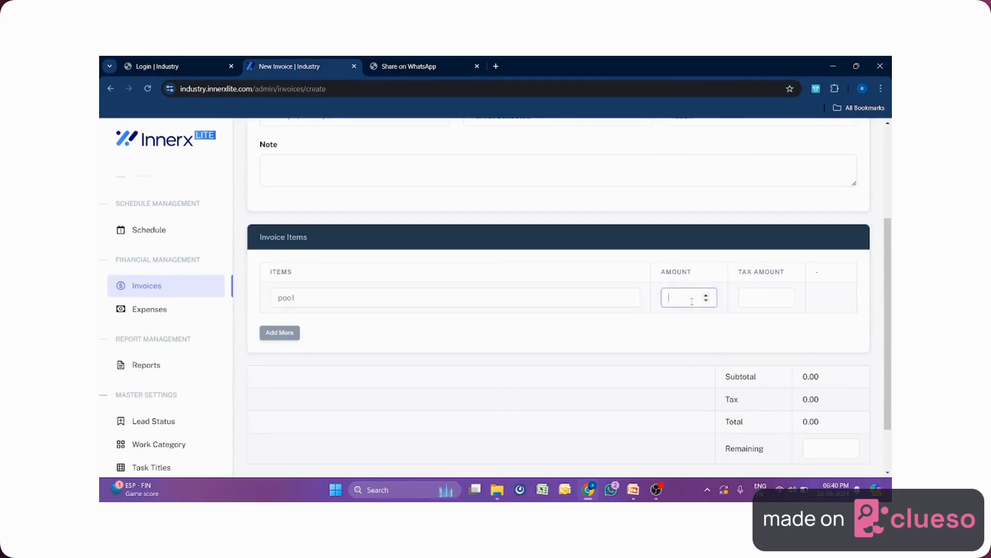
type("8500")
left_click(765, 296)
type("0")
scroll(775, 320, "down", 1)
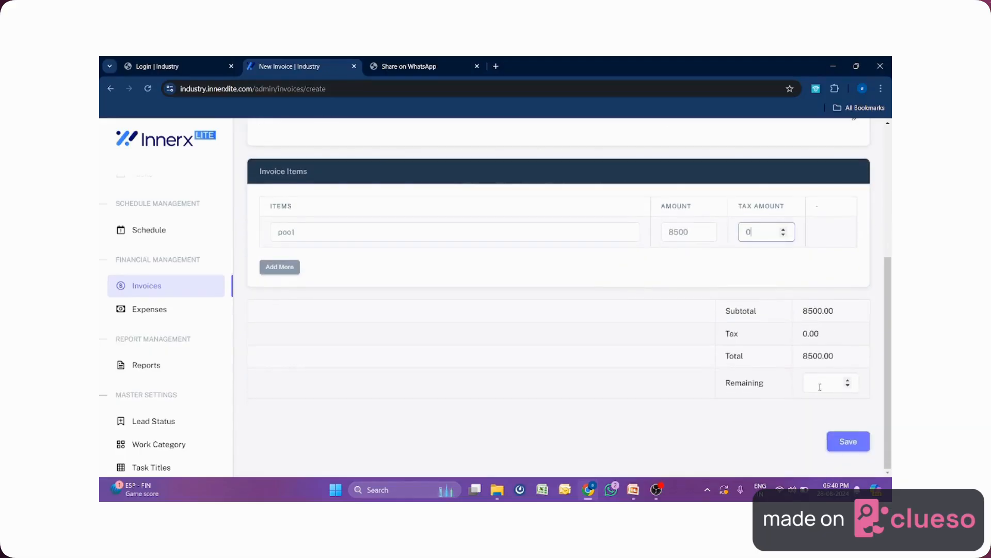
left_click(820, 382)
type("1500")
left_click(847, 442)
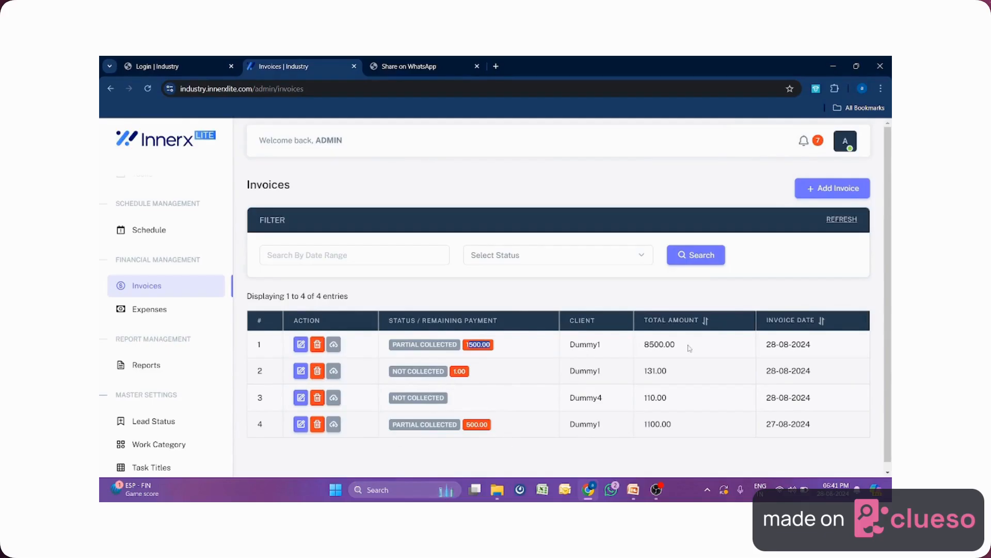
Download the 8500.00 invoice as invoice0004.pdf, view and close it, then go to Expenses.
left_click(334, 345)
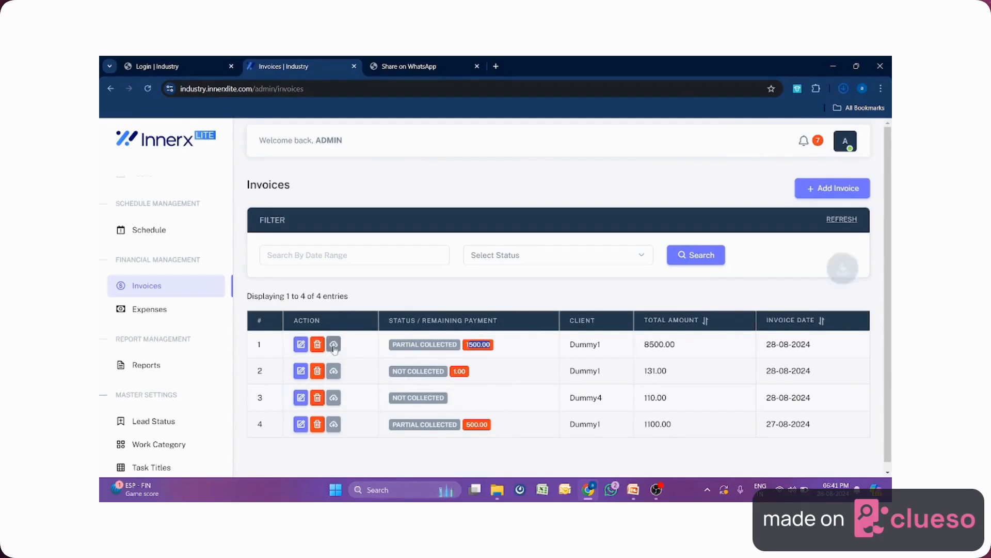
left_click(749, 116)
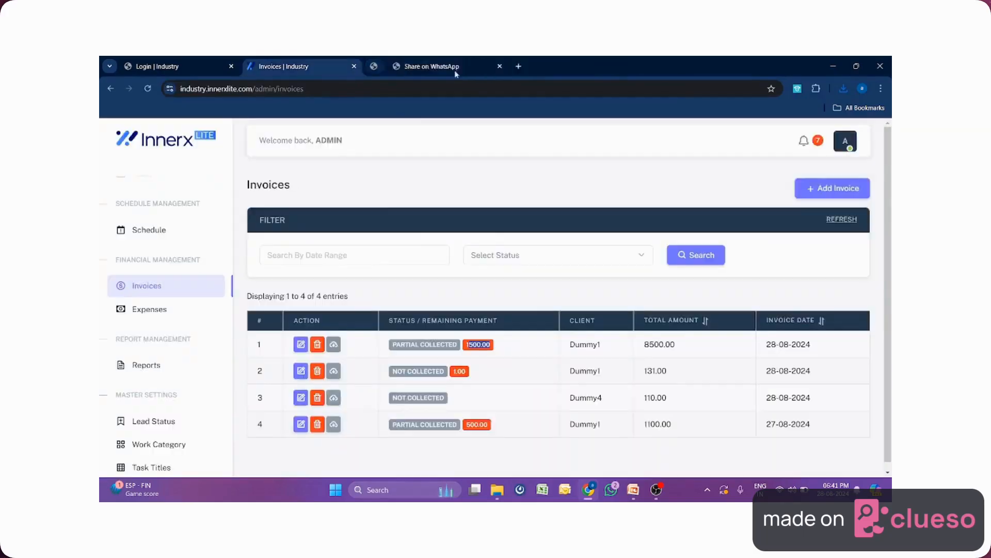
left_click(477, 66)
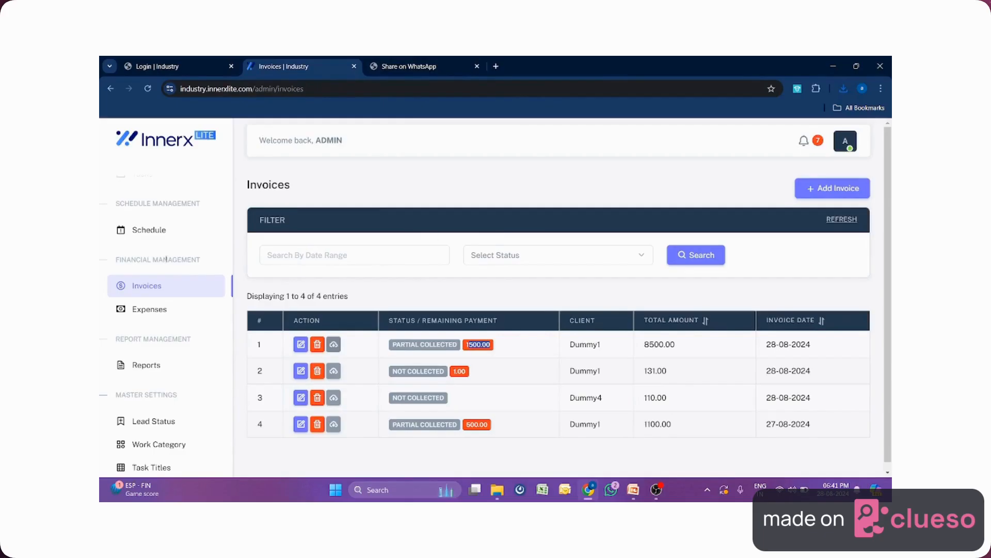
left_click(158, 310)
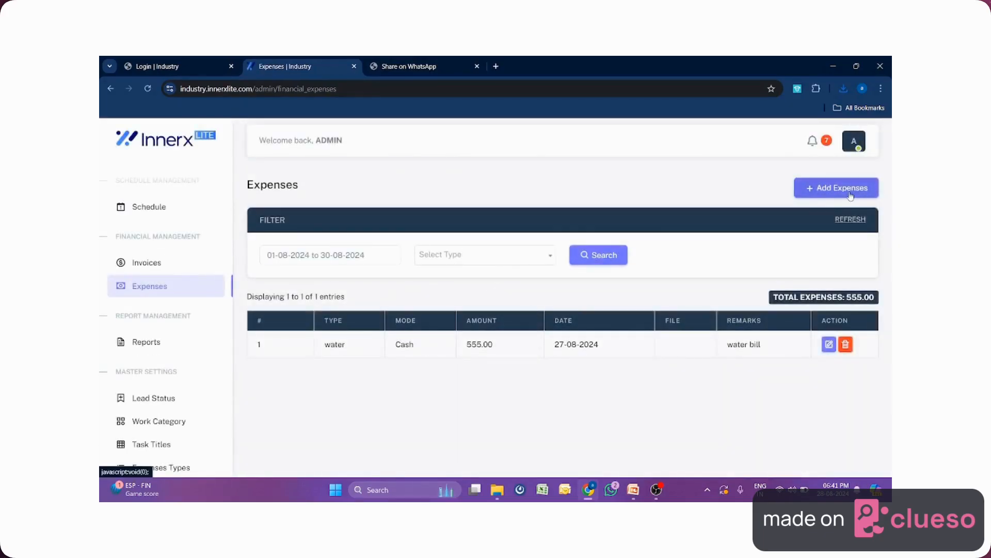
Open the Add Expense form twice to look at the expense type options, closing it unsaved each time.
left_click(851, 195)
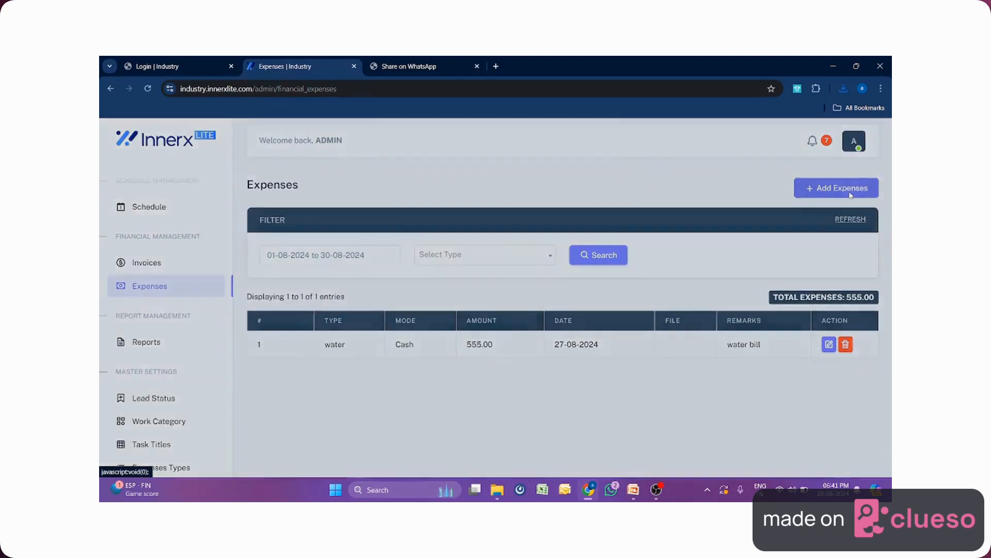
left_click(468, 201)
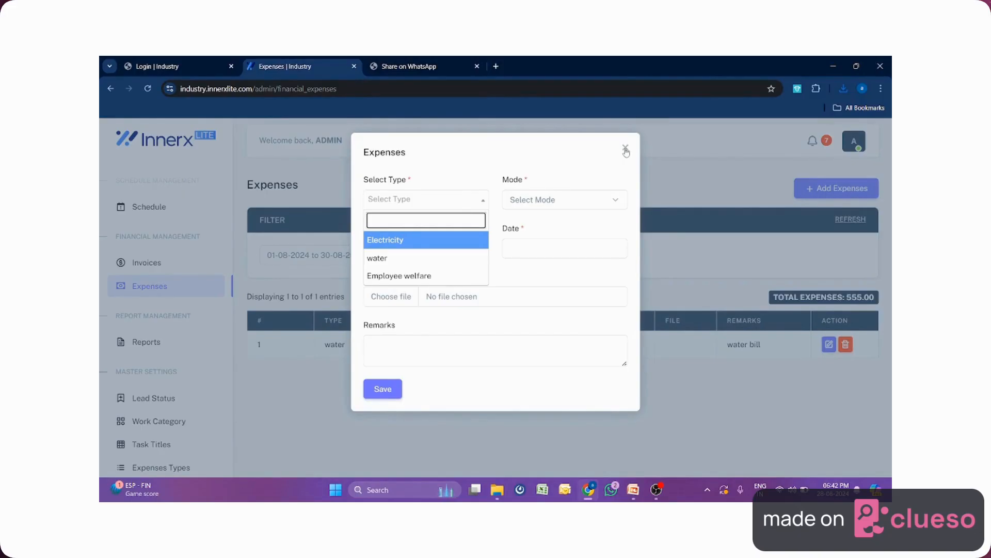
left_click(626, 149)
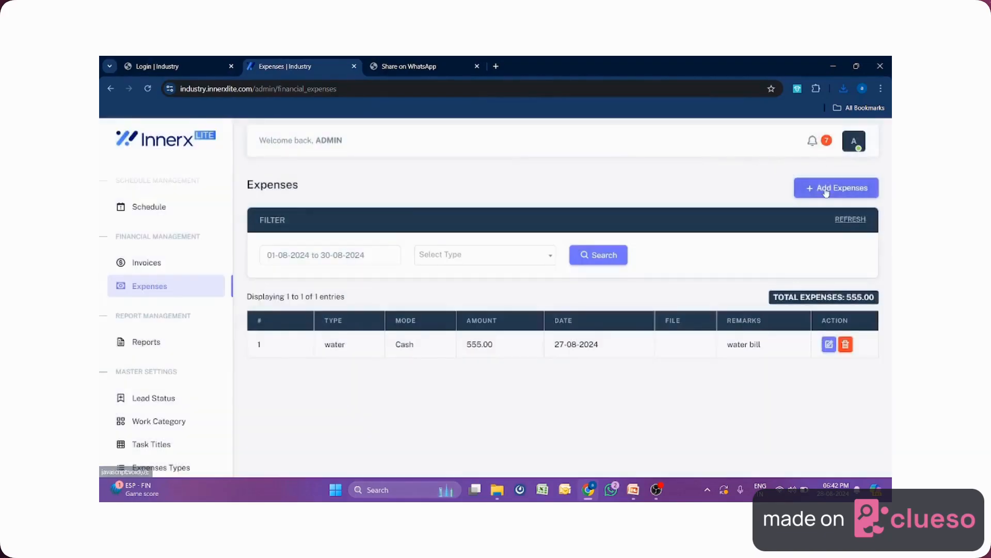
left_click(804, 186)
left_click(393, 202)
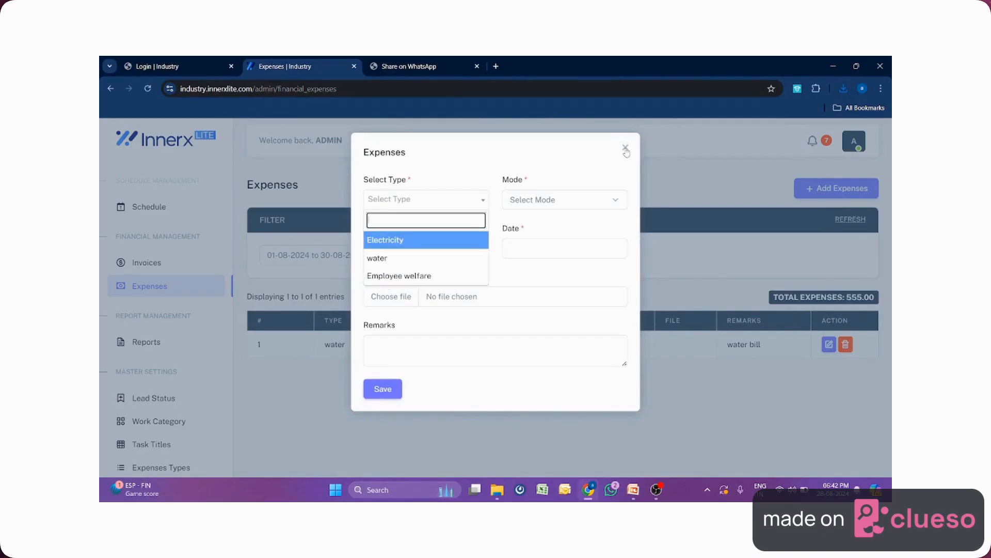
left_click(626, 149)
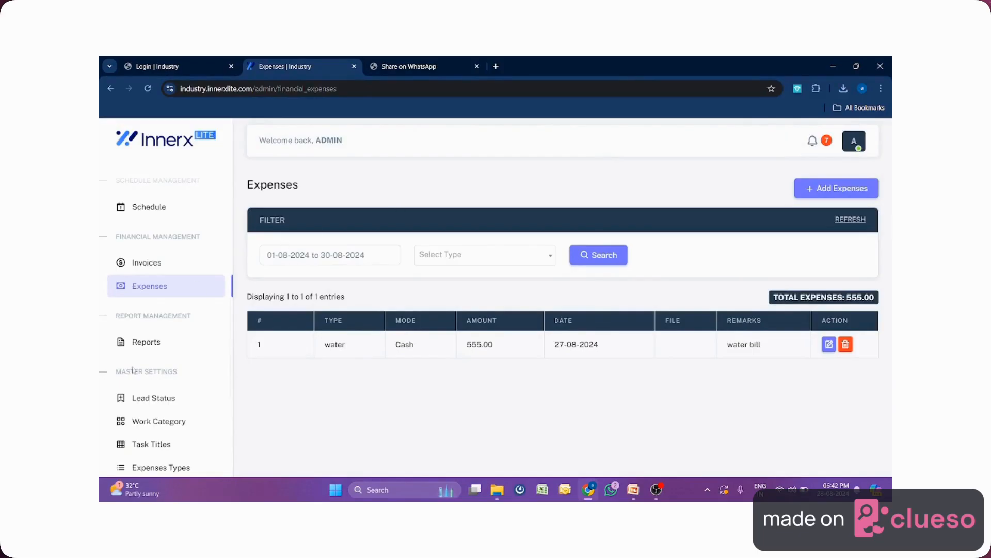
Go to Lead Status under Master Settings and review its eight statuses.
left_click_drag(184, 375, 112, 377)
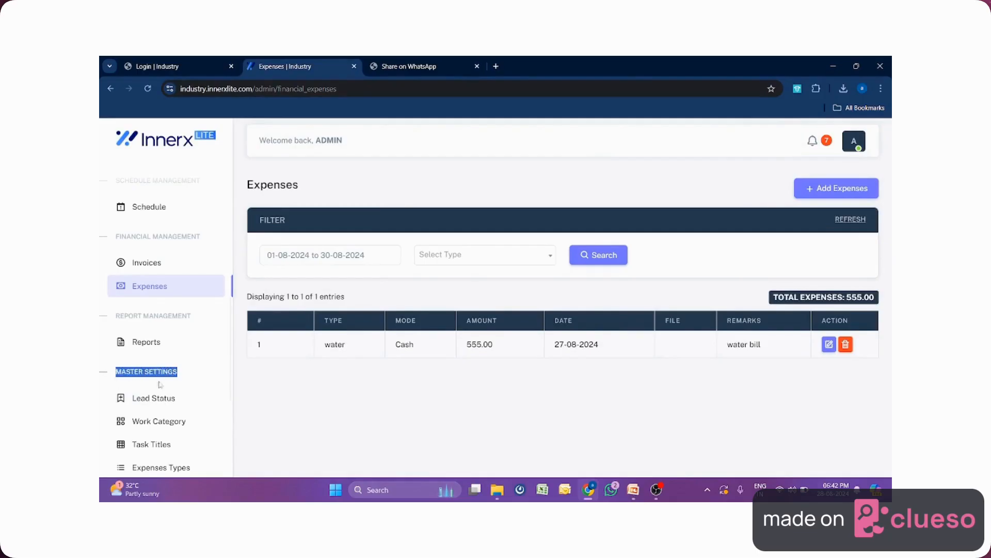
scroll(178, 383, "down", 1)
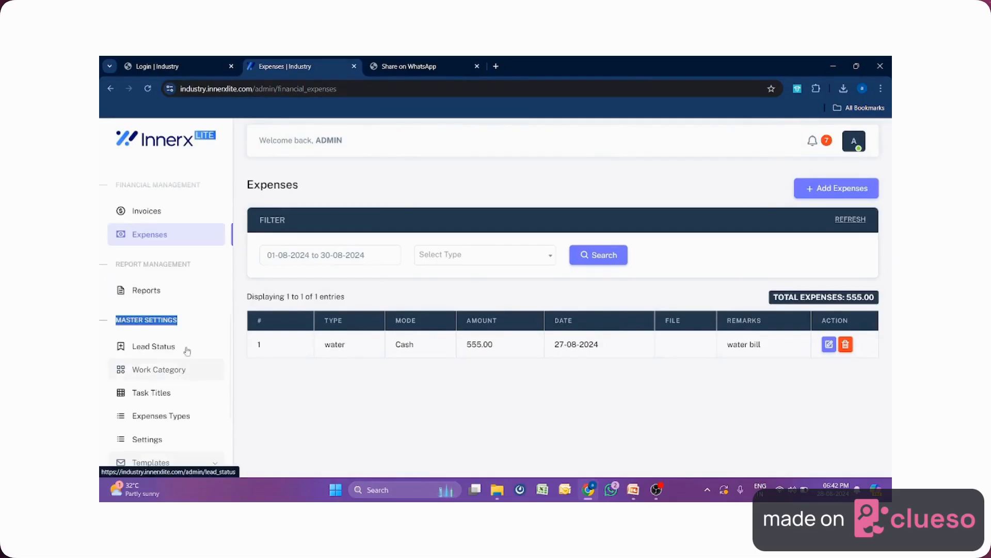
left_click(153, 350)
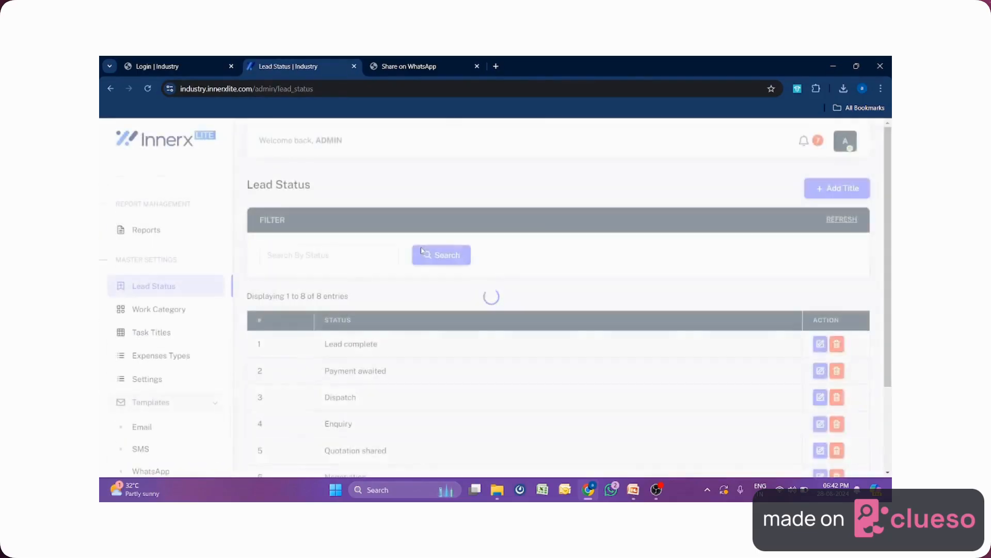
scroll(421, 251, "down", 1)
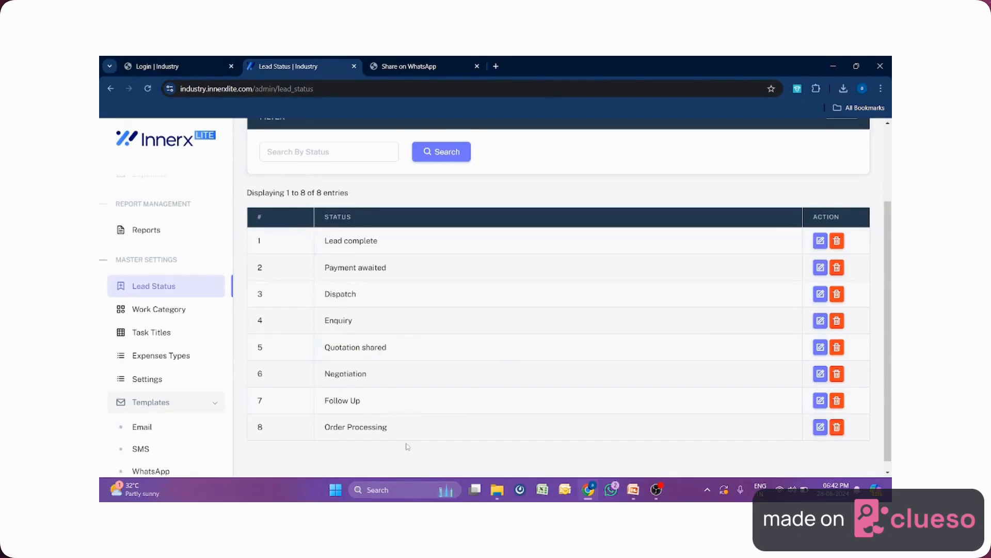
scroll(537, 340, "up", 2)
Open the Add Title form with its Name field, then close it without adding a status.
left_click(835, 188)
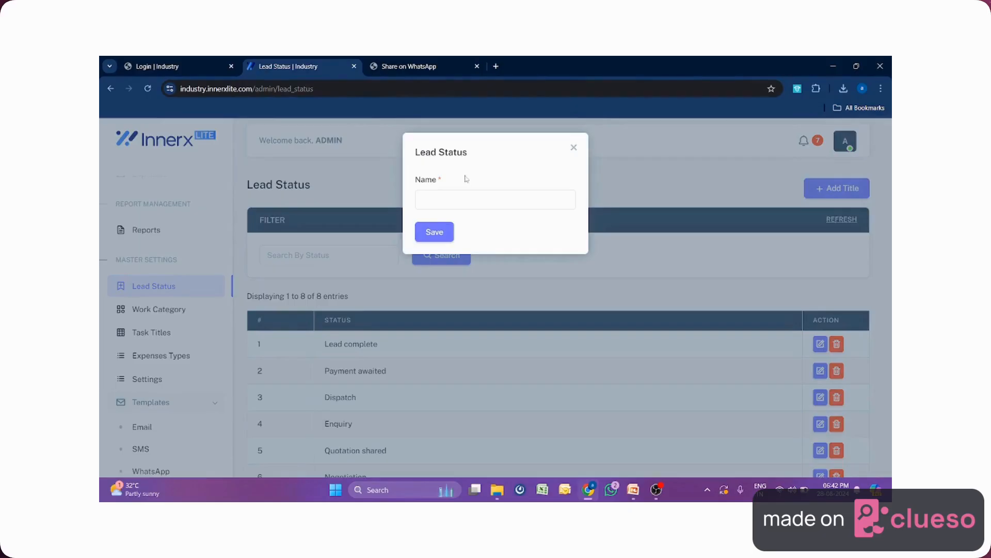
left_click(463, 198)
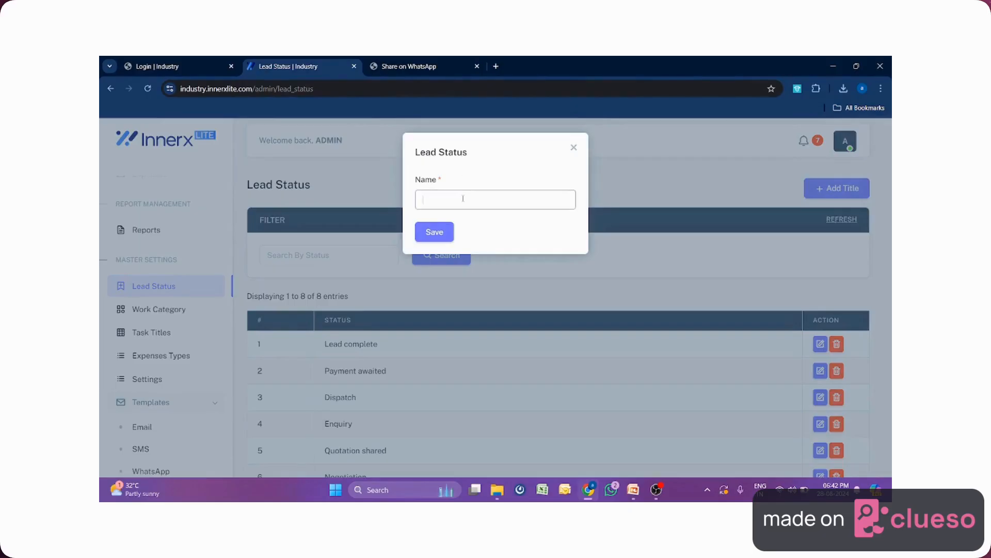
left_click(573, 150)
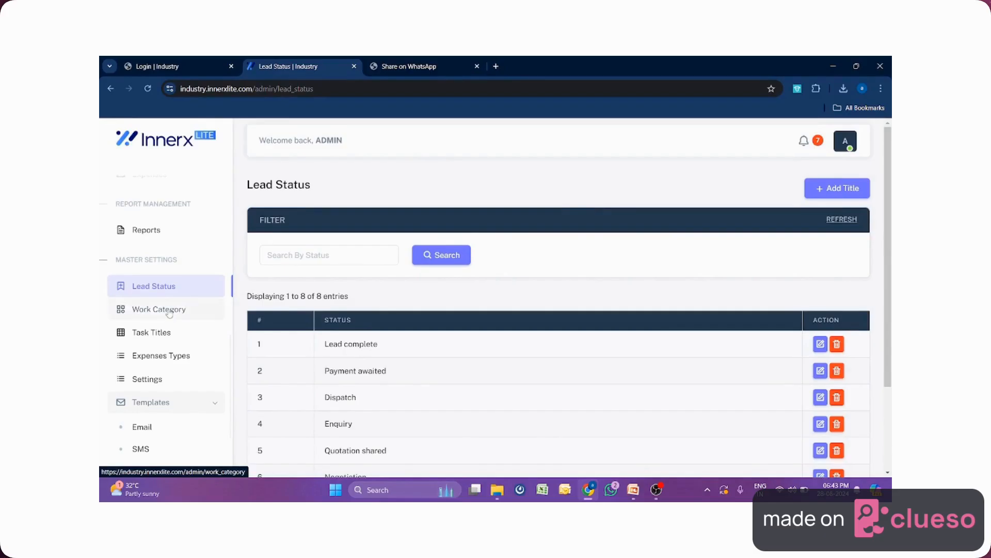
View the Work Category, Task Titles and Expenses Types master lists.
left_click(169, 313)
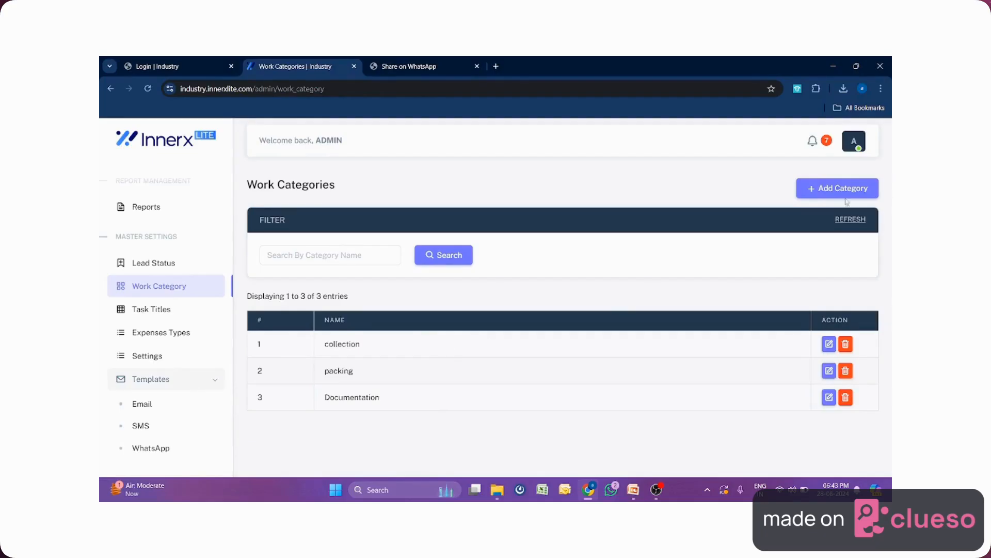
left_click(161, 309)
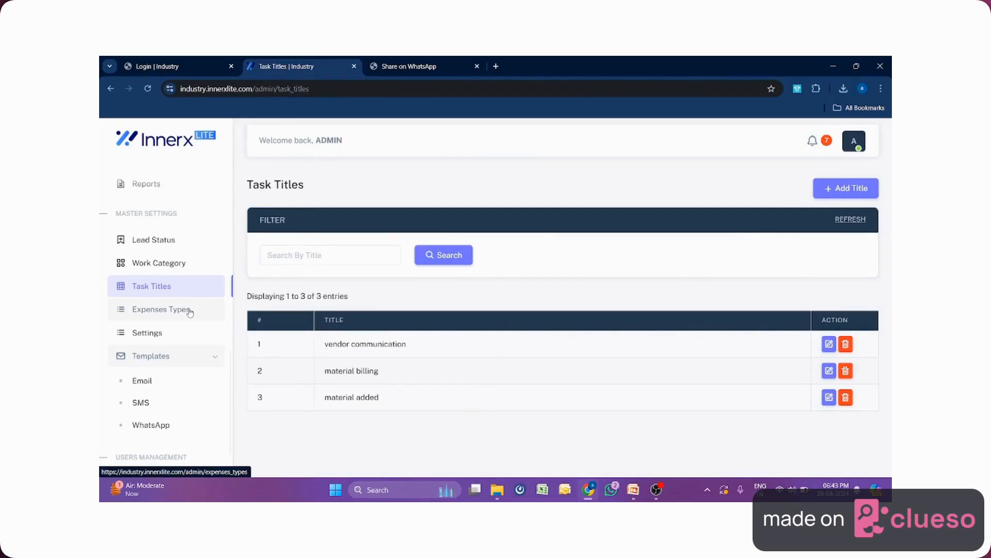
left_click(189, 310)
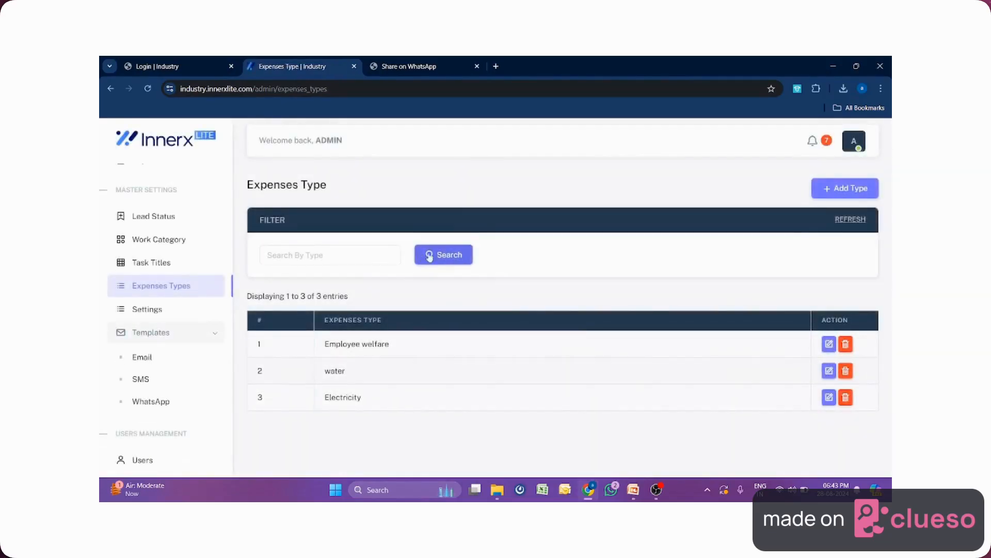
Open and cancel the Add Type form for expense types, then go to Application Settings.
left_click(844, 194)
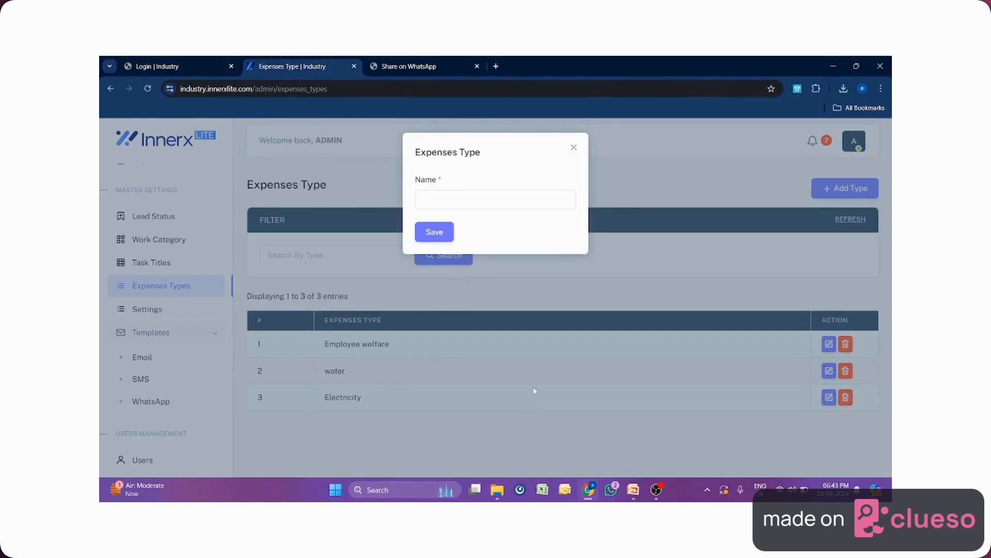
left_click(574, 148)
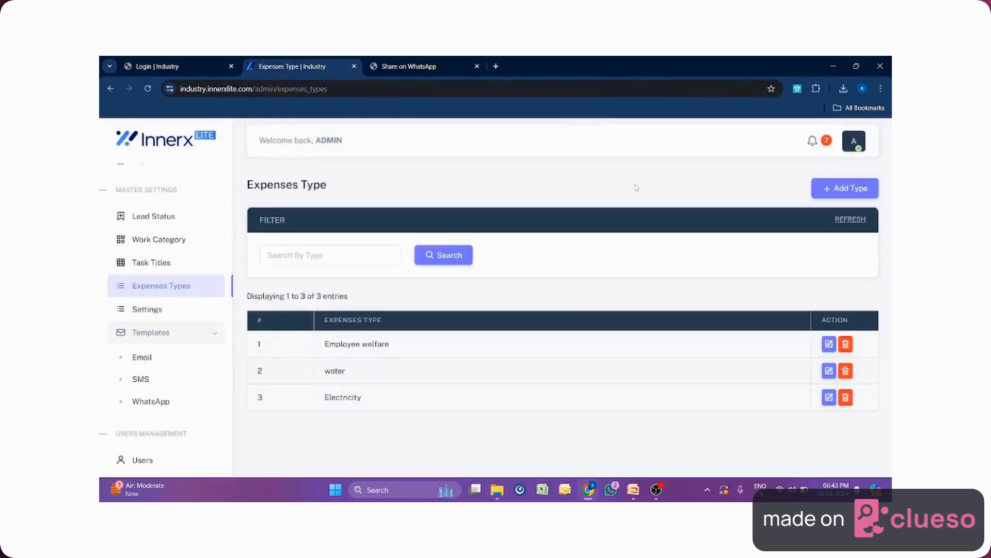
left_click(155, 317)
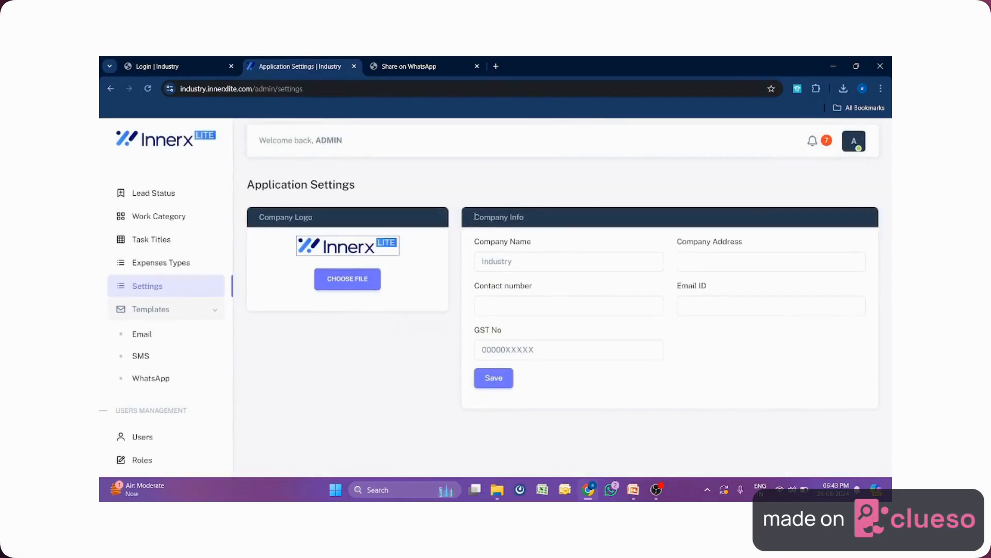
Review the Company Logo and Company Info panels, then return to the Console dashboard.
left_click_drag(474, 217, 570, 219)
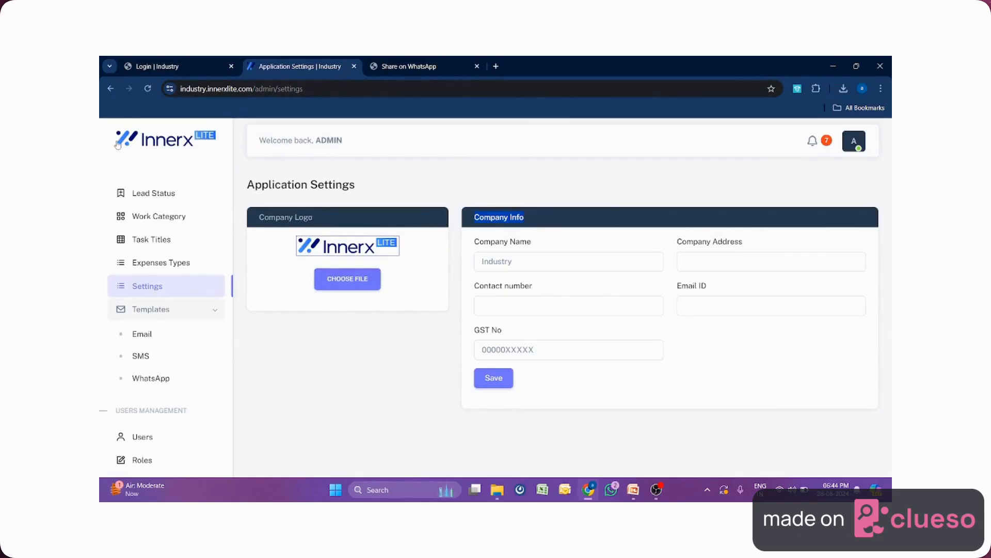
left_click_drag(111, 140, 190, 141)
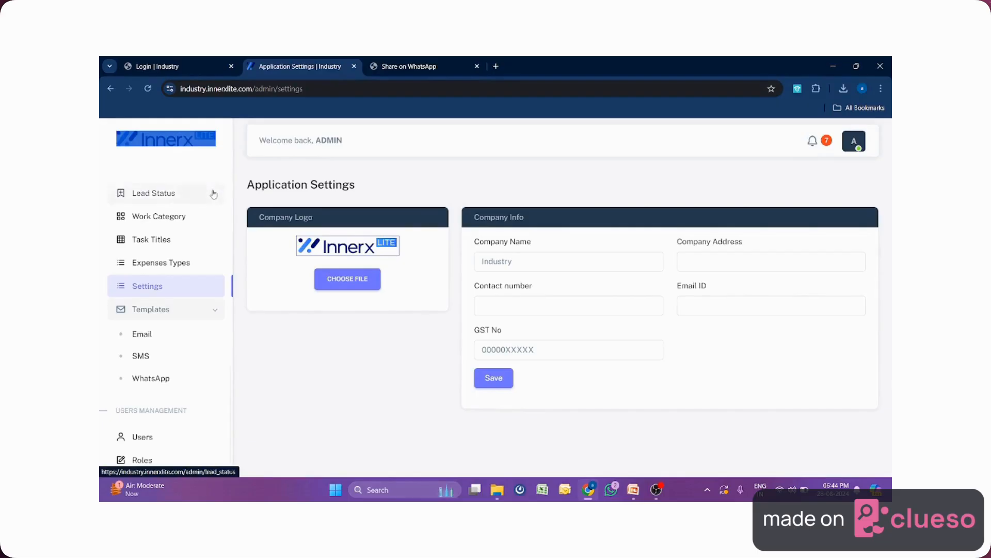
scroll(193, 242, "down", 1)
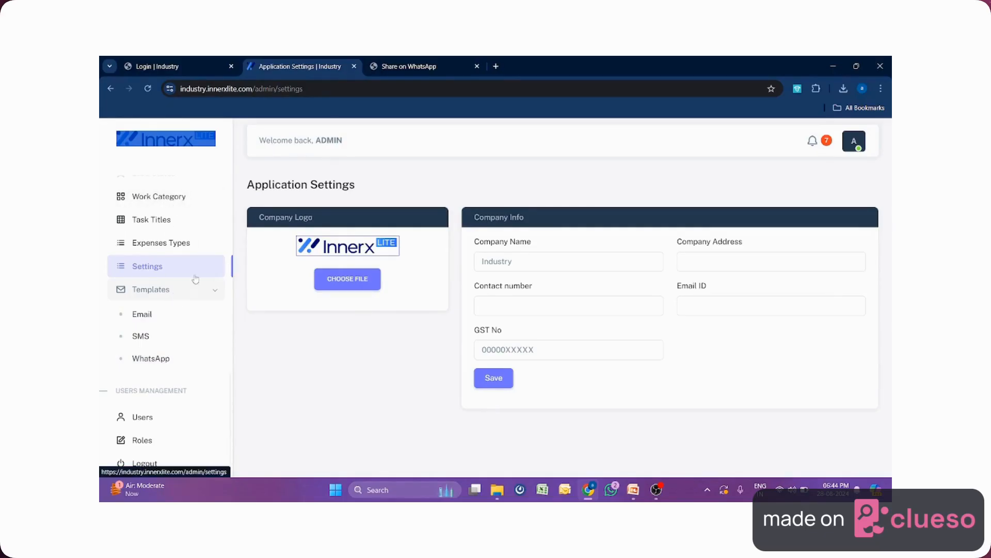
scroll(162, 307, "up", 1)
scroll(164, 309, "up", 5)
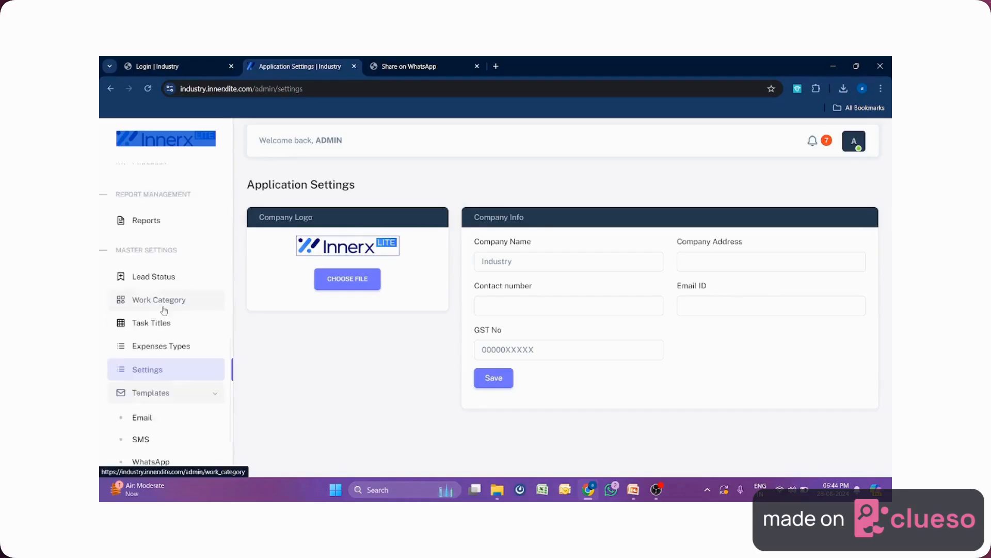
scroll(164, 310, "up", 7)
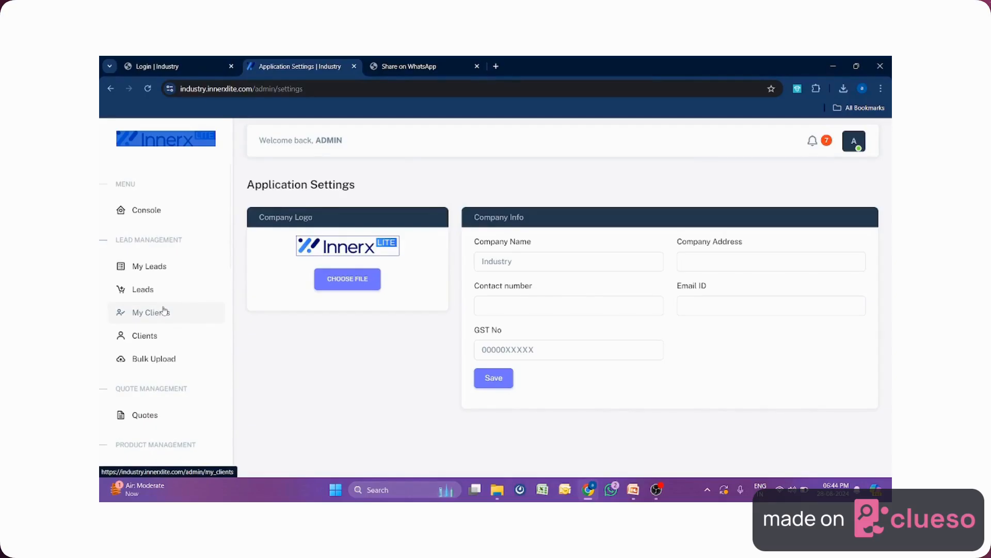
left_click(151, 214)
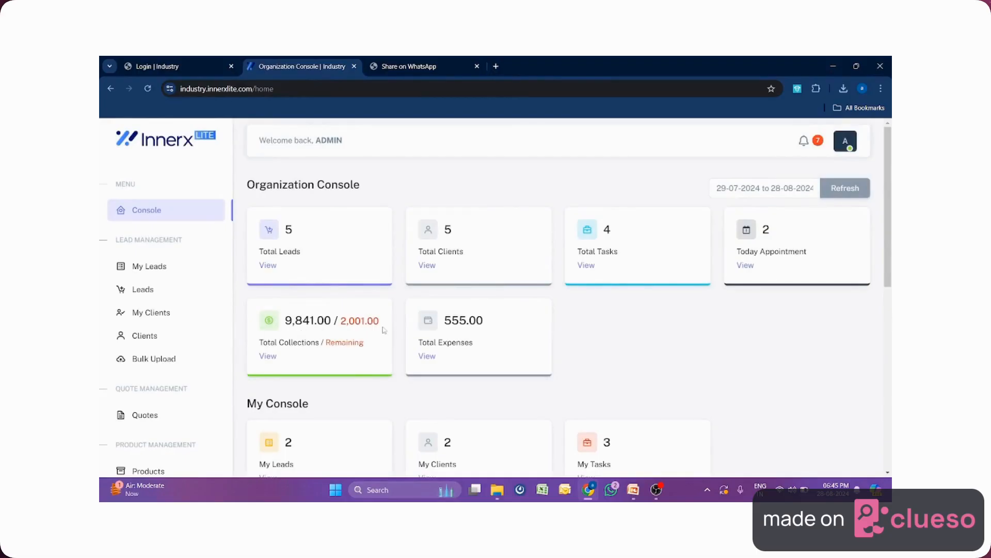
Apply the 29-07-2024 to 28-08-2024 date range to the dashboard totals.
left_click(763, 189)
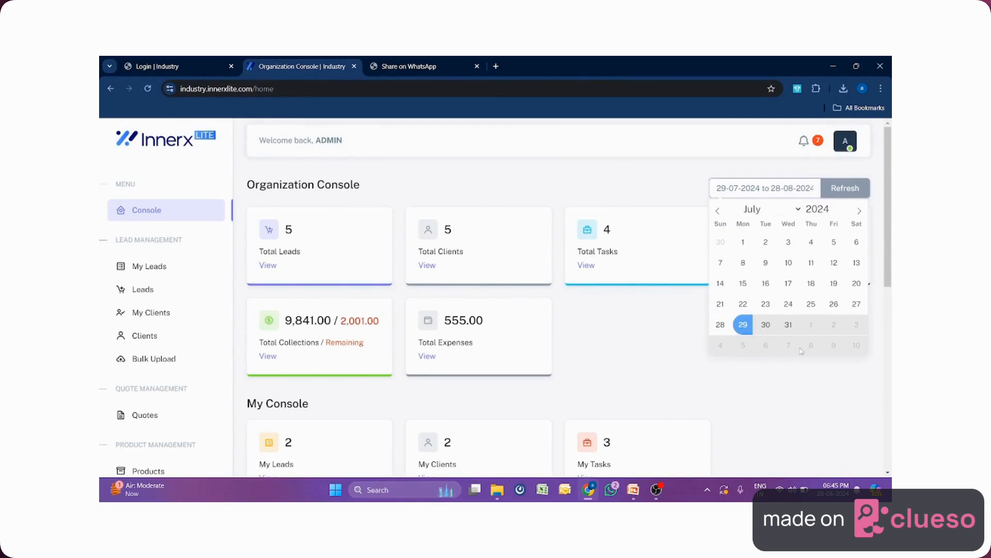
left_click(670, 361)
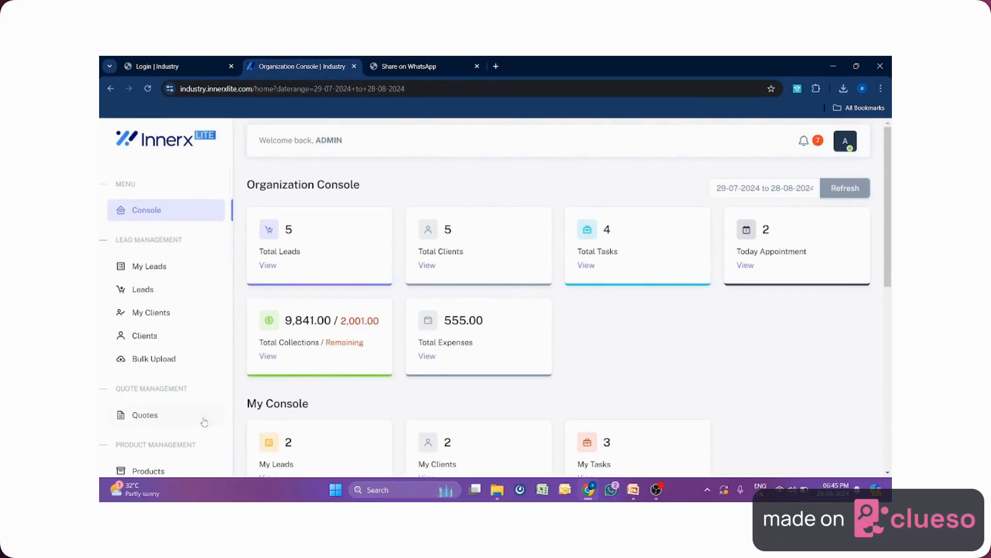
scroll(867, 338, "down", 2)
scroll(867, 337, "down", 3)
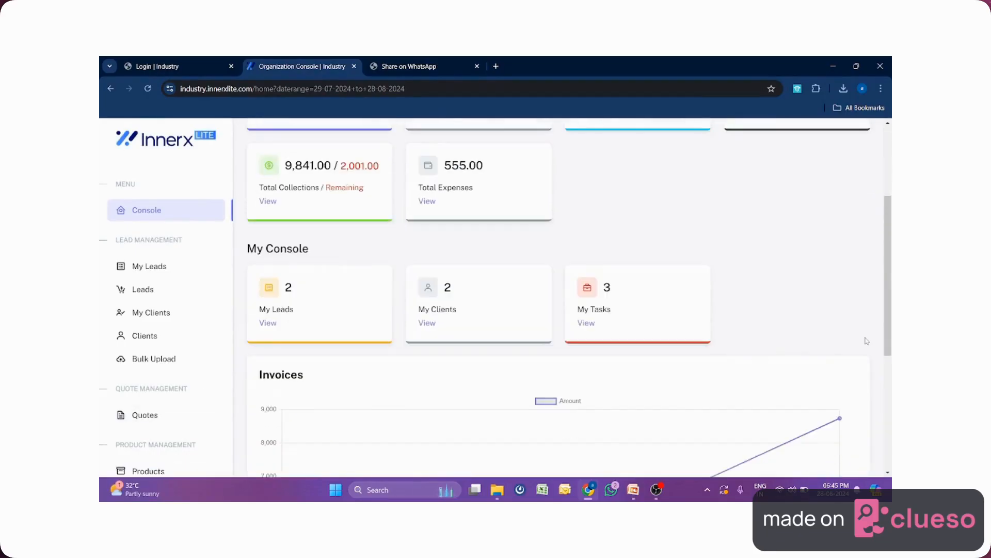
scroll(867, 341, "down", 4)
Scroll through the dashboard cards and the Invoices chart.
scroll(868, 342, "up", 6)
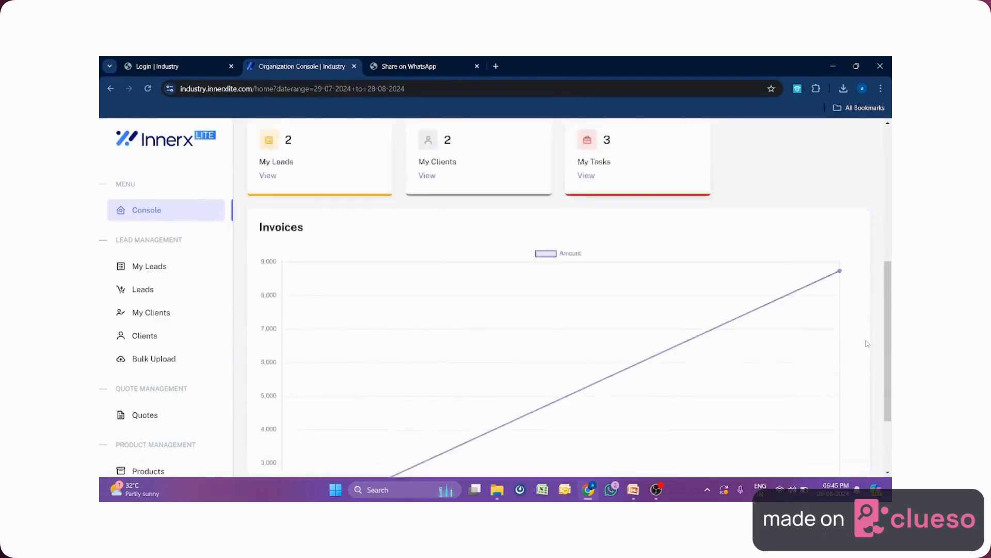
scroll(119, 330, "down", 8)
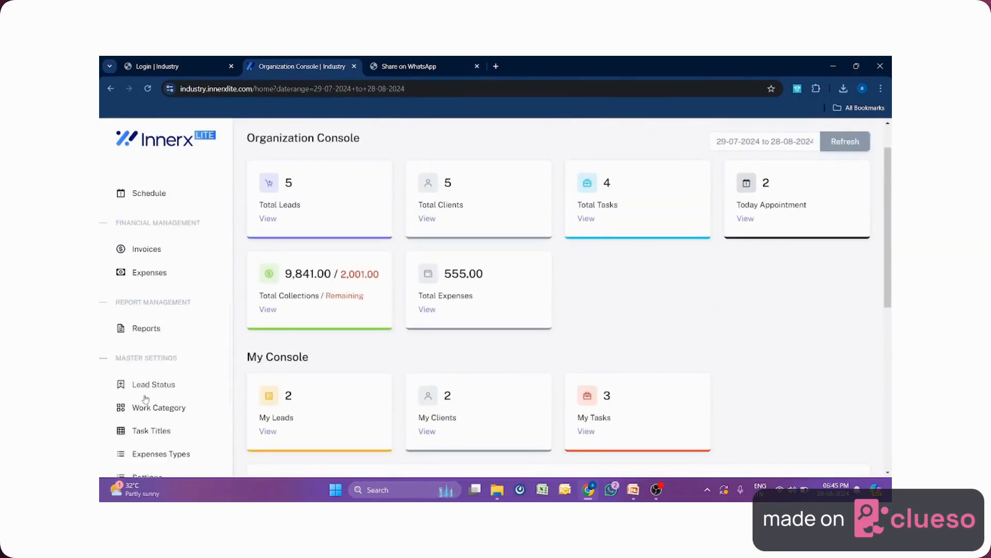
scroll(143, 401, "down", 1)
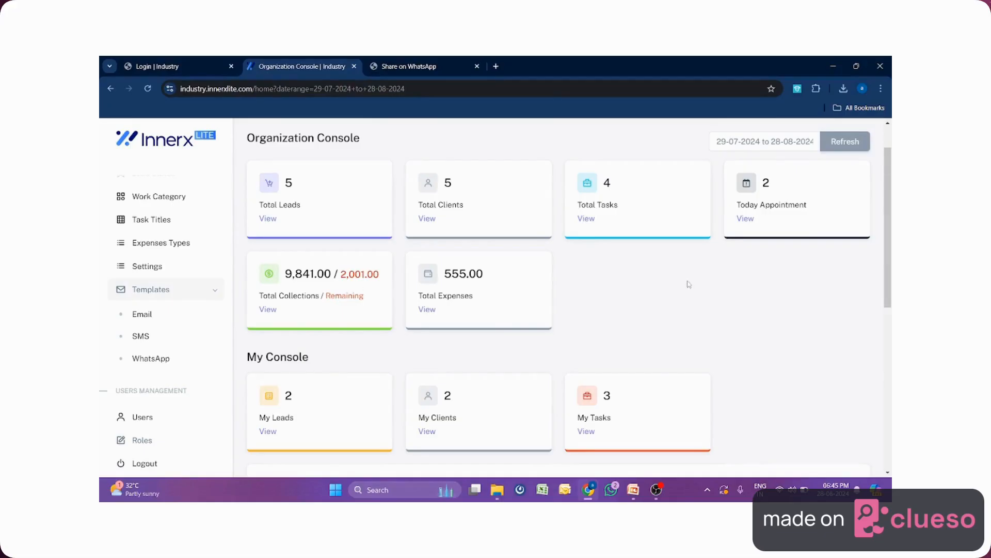
scroll(688, 282, "up", 1)
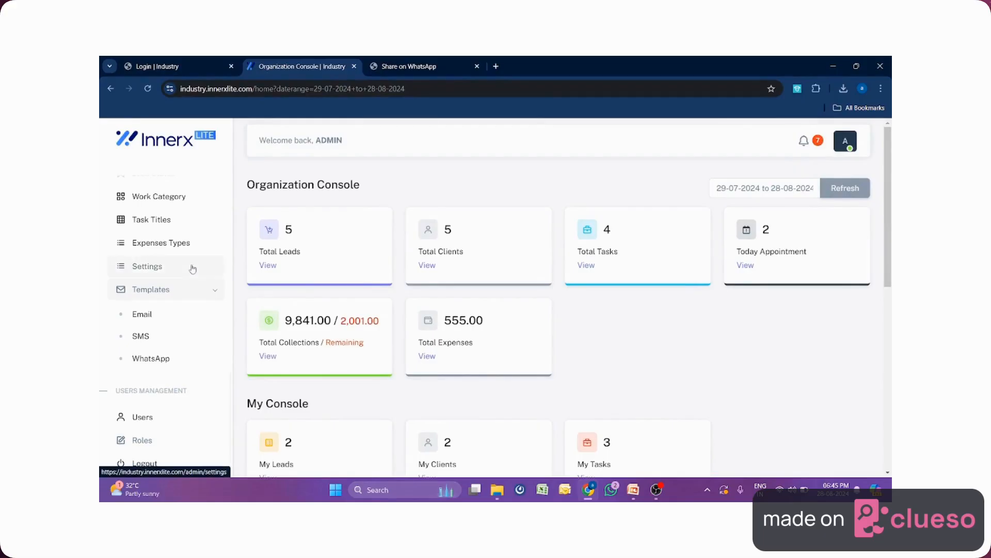
scroll(192, 268, "up", 5)
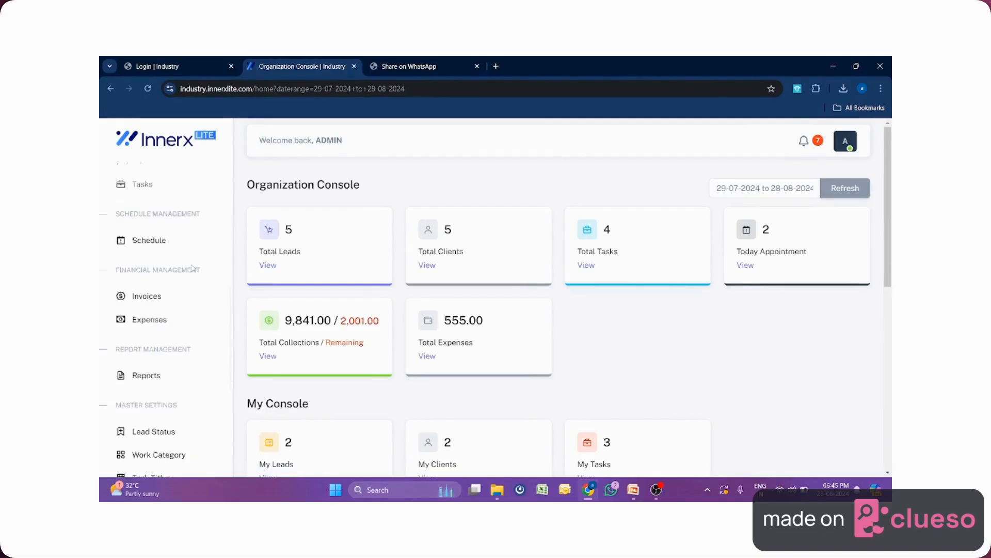
scroll(192, 268, "up", 3)
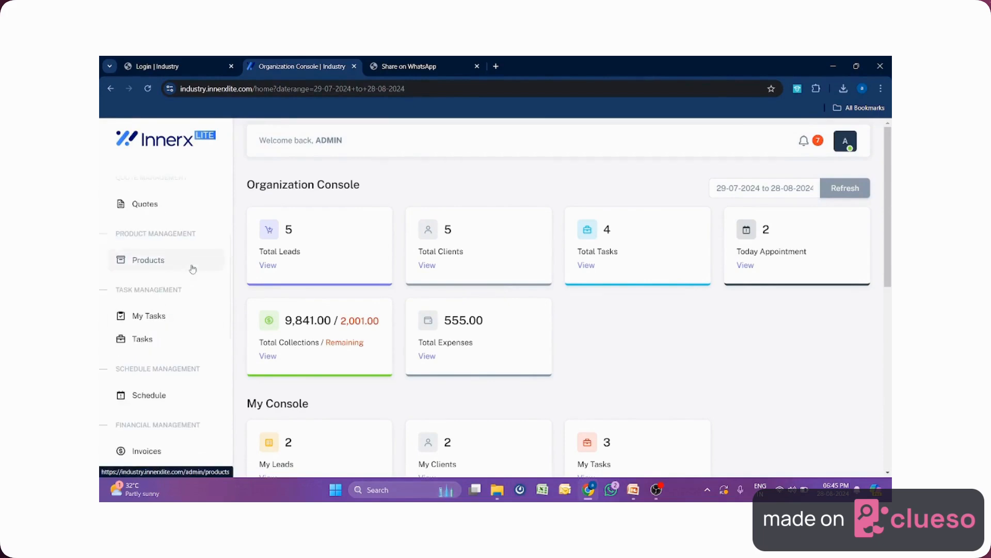
scroll(193, 268, "up", 4)
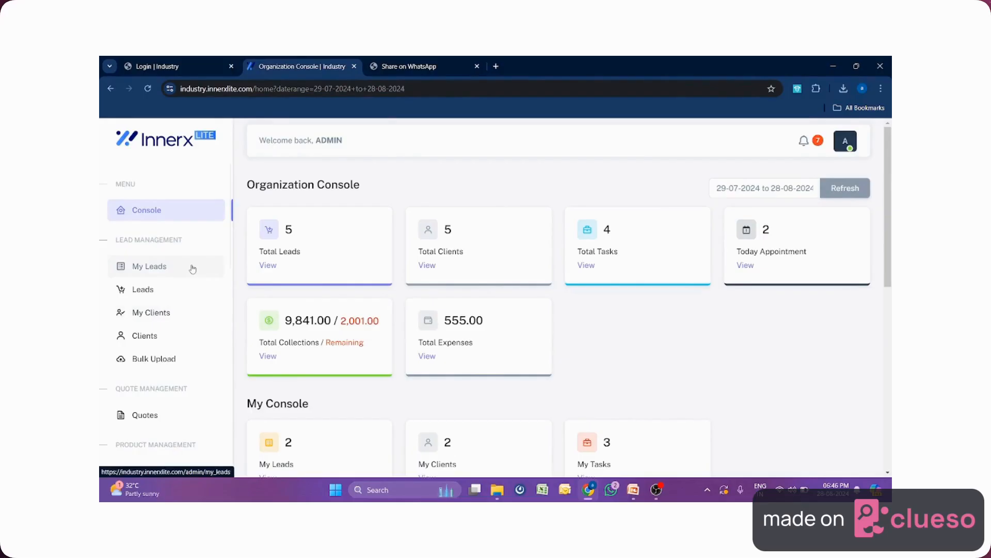